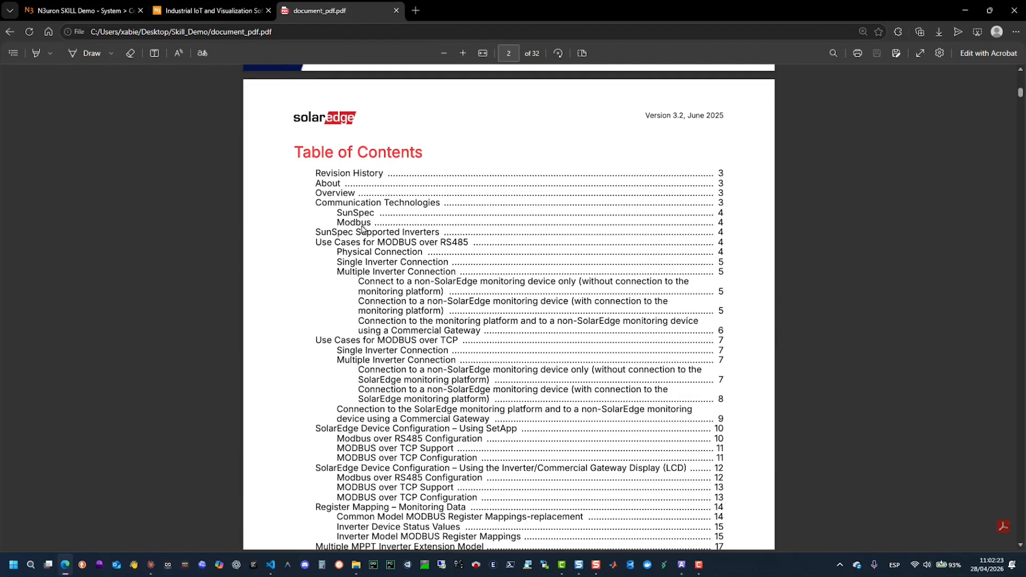
- Review the SolarEdge document from the table of contents through the inverter register mapping tables to the Meter 1 parameters
{"action": "left_click", "coordinate": [357, 224]}
{"action": "scroll", "coordinate": [357, 233], "scroll_direction": "down", "scroll_amount": 8}
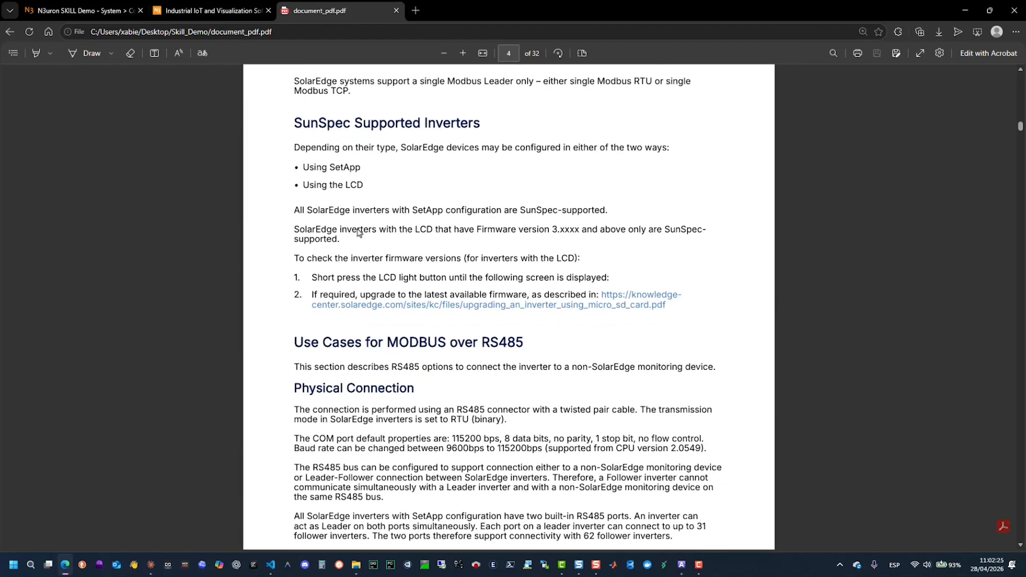
{"action": "scroll", "coordinate": [358, 233], "scroll_direction": "down", "scroll_amount": 9}
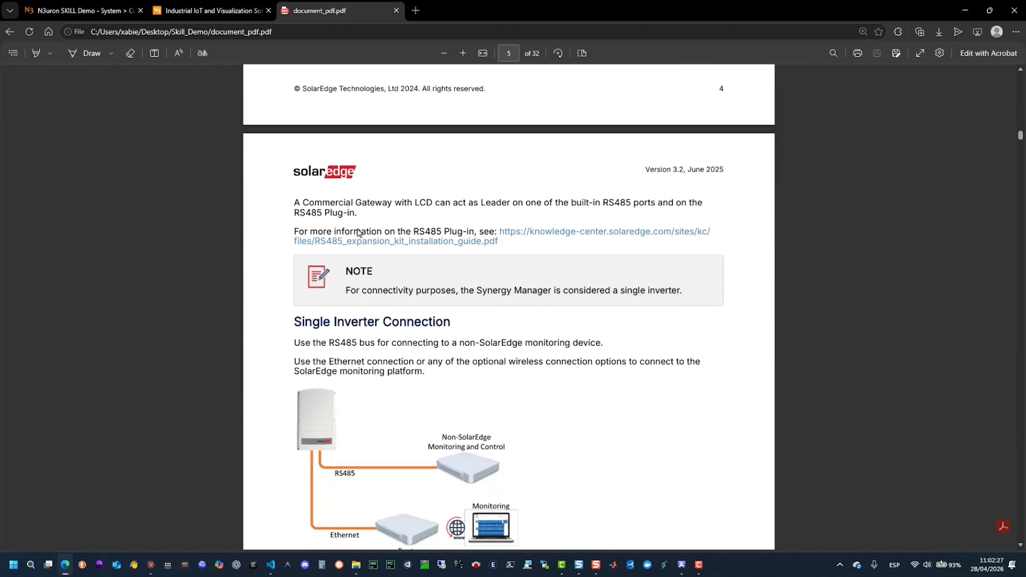
{"action": "scroll", "coordinate": [359, 233], "scroll_direction": "down", "scroll_amount": 5}
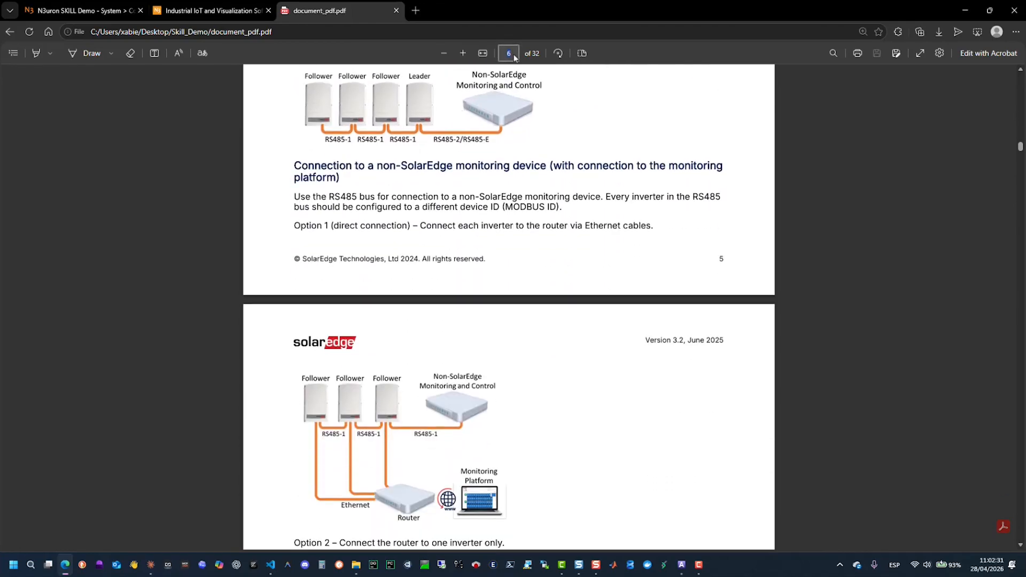
{"action": "key", "text": "Return"}
{"action": "scroll", "coordinate": [496, 371], "scroll_direction": "down", "scroll_amount": 12}
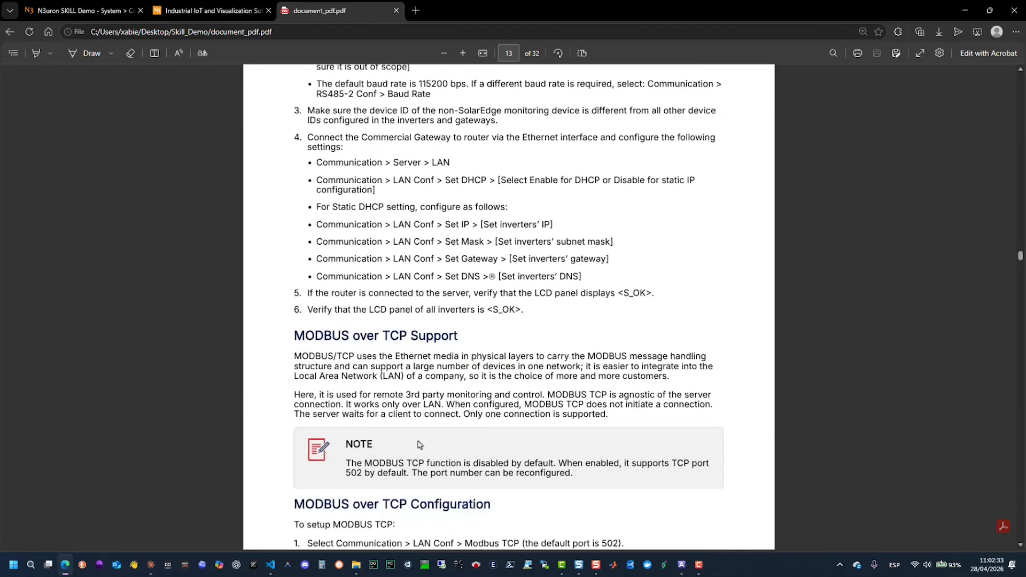
{"action": "scroll", "coordinate": [419, 443], "scroll_direction": "down", "scroll_amount": 8}
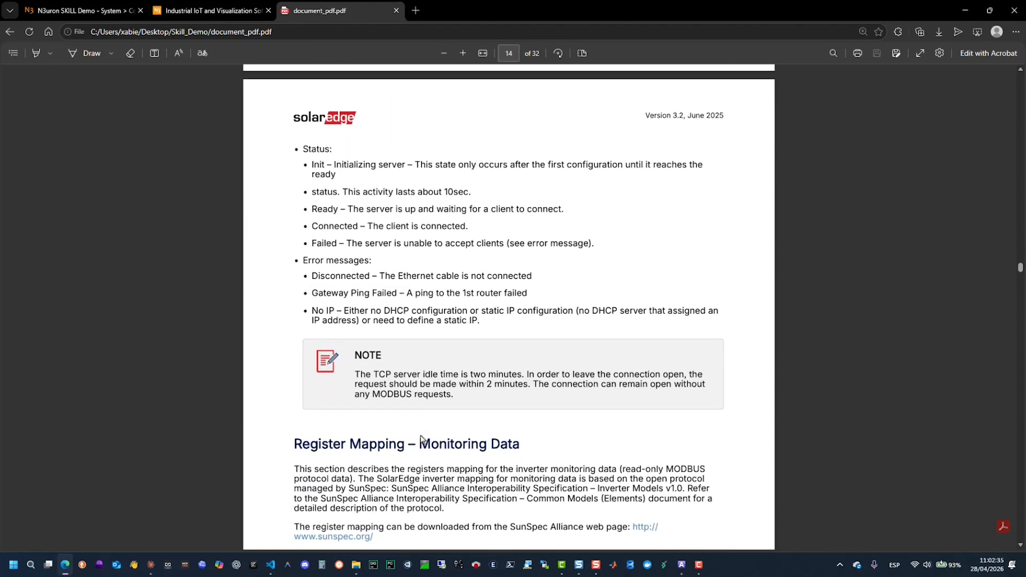
{"action": "scroll", "coordinate": [421, 440], "scroll_direction": "down", "scroll_amount": 1}
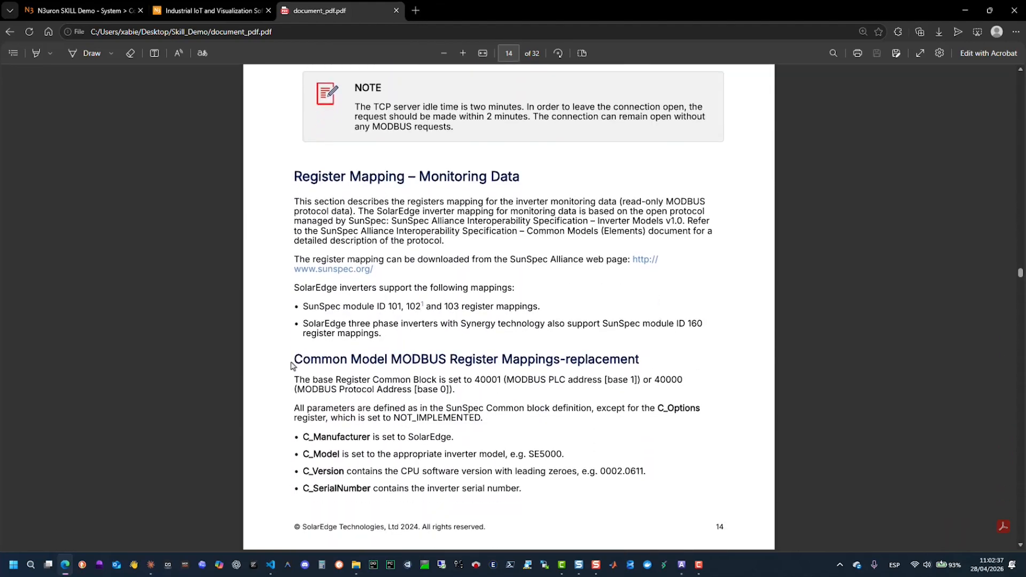
{"action": "scroll", "coordinate": [374, 427], "scroll_direction": "down", "scroll_amount": 12}
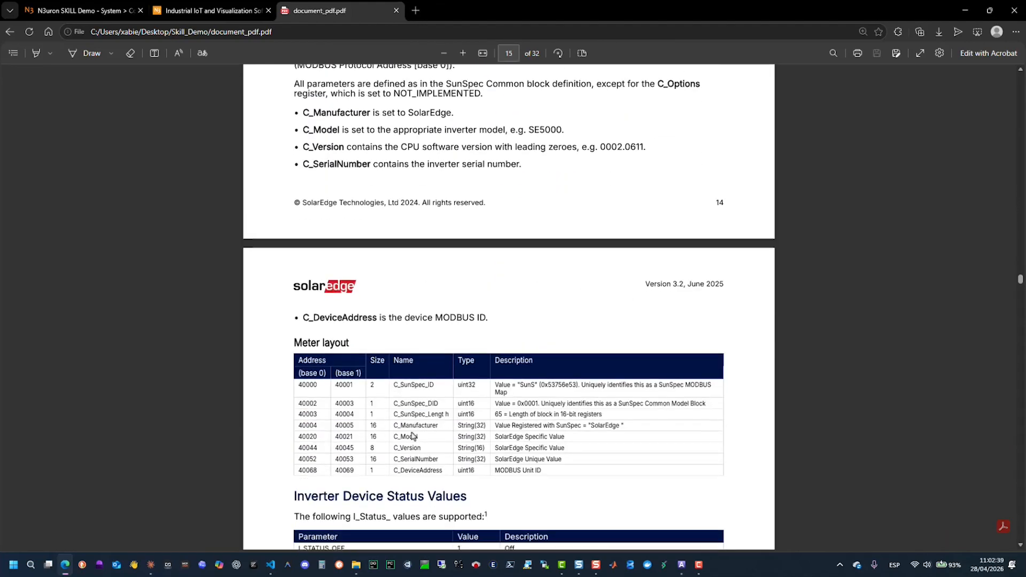
{"action": "scroll", "coordinate": [413, 436], "scroll_direction": "down", "scroll_amount": 15}
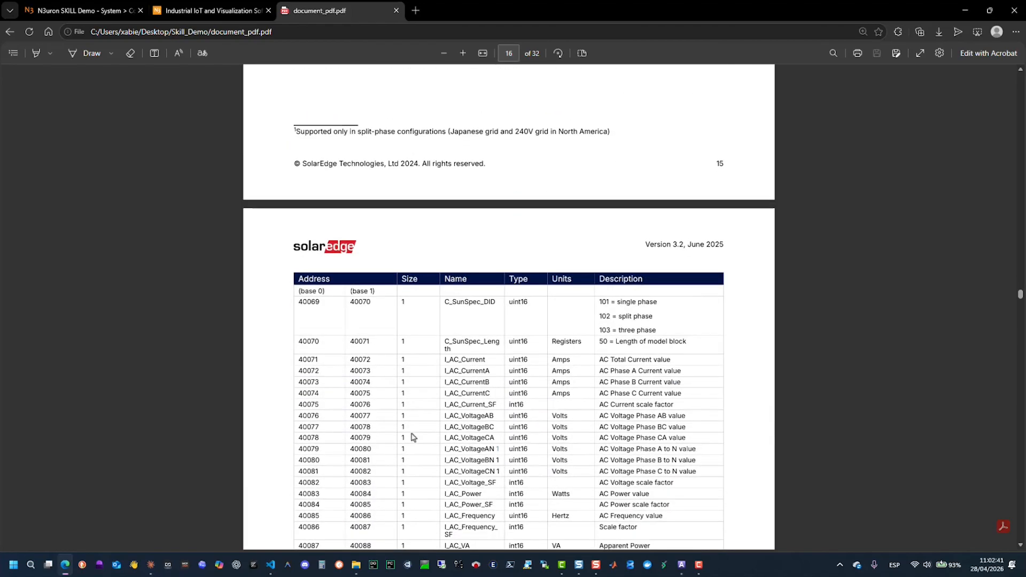
{"action": "scroll", "coordinate": [413, 437], "scroll_direction": "down", "scroll_amount": 11}
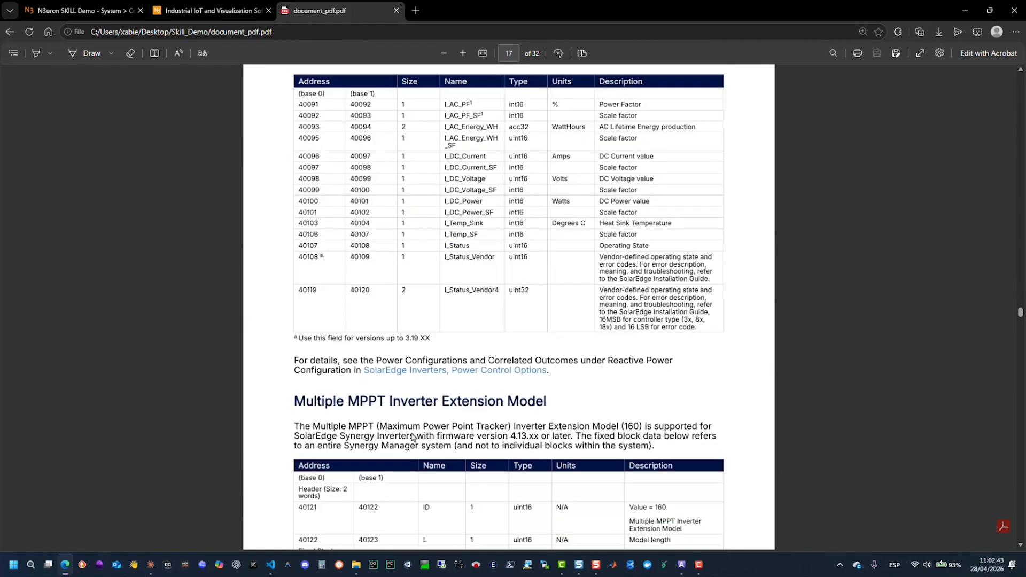
{"action": "scroll", "coordinate": [413, 437], "scroll_direction": "down", "scroll_amount": 14}
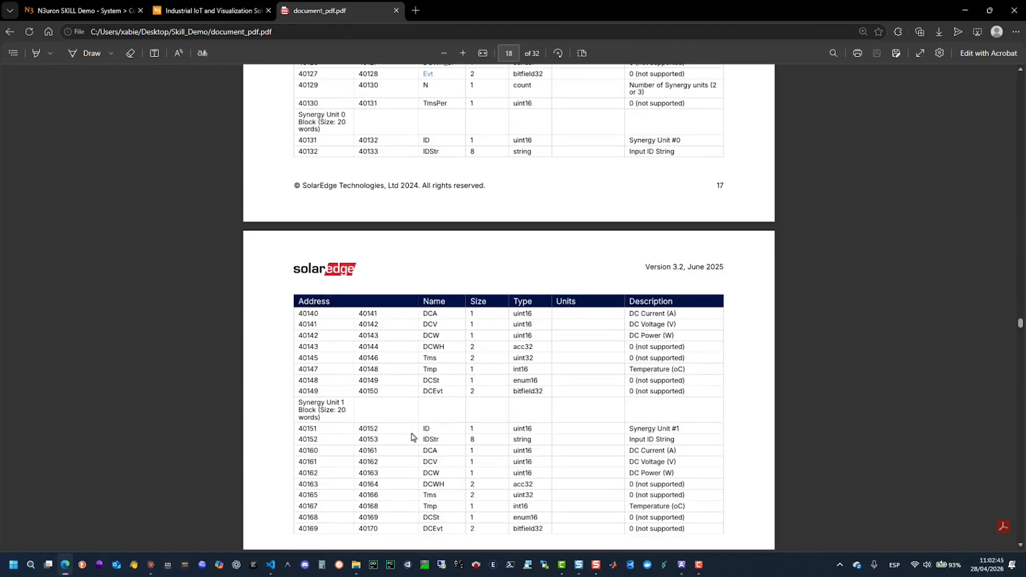
{"action": "scroll", "coordinate": [413, 437], "scroll_direction": "down", "scroll_amount": 14}
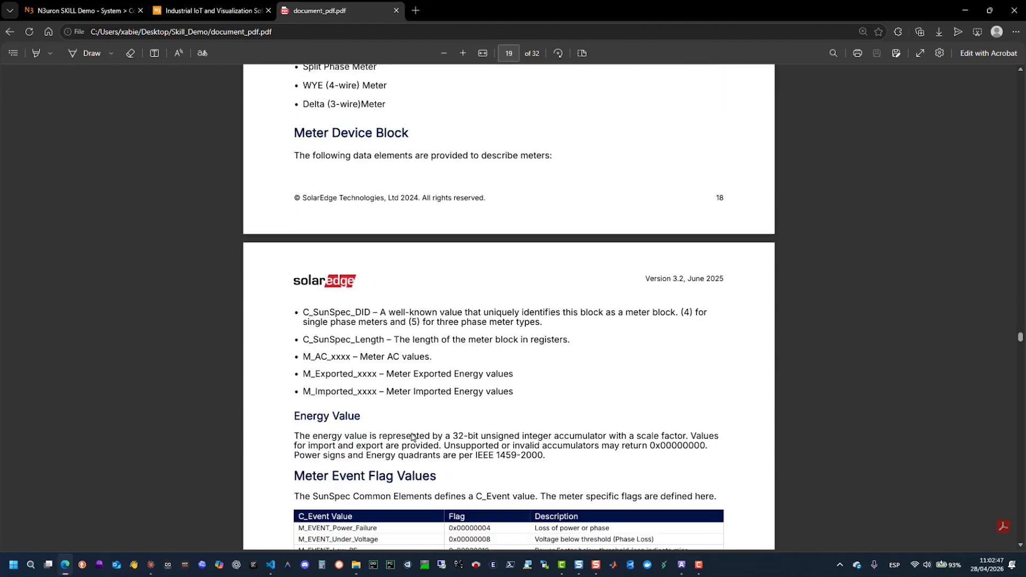
{"action": "scroll", "coordinate": [413, 438], "scroll_direction": "down", "scroll_amount": 15}
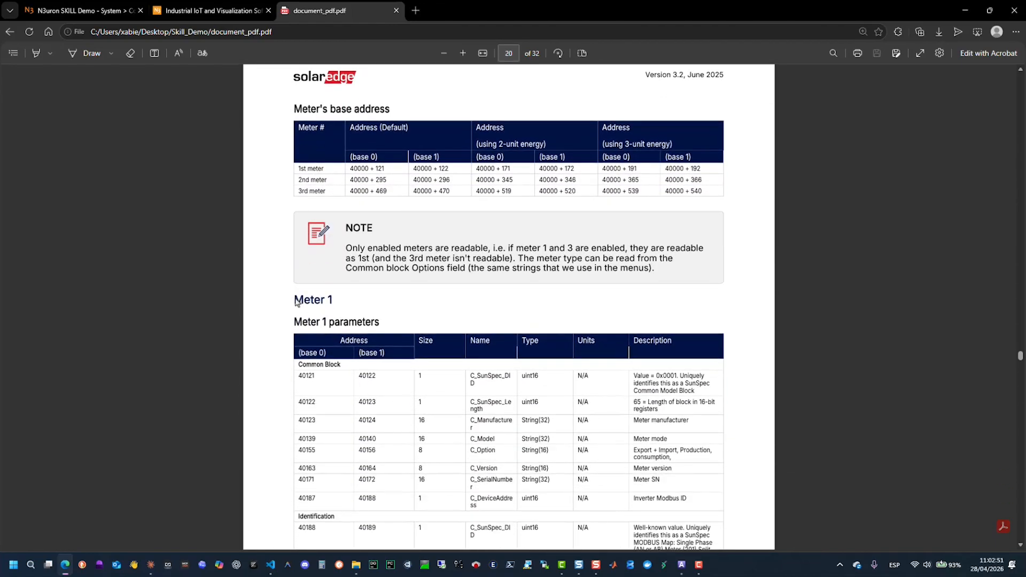
{"action": "left_click_drag", "start_coordinate": [295, 302], "coordinate": [333, 301]}
- Switch to the N3uron website and open its Knowledge Base
{"action": "left_click", "coordinate": [209, 10]}
{"action": "mouse_move", "coordinate": [445, 68]}
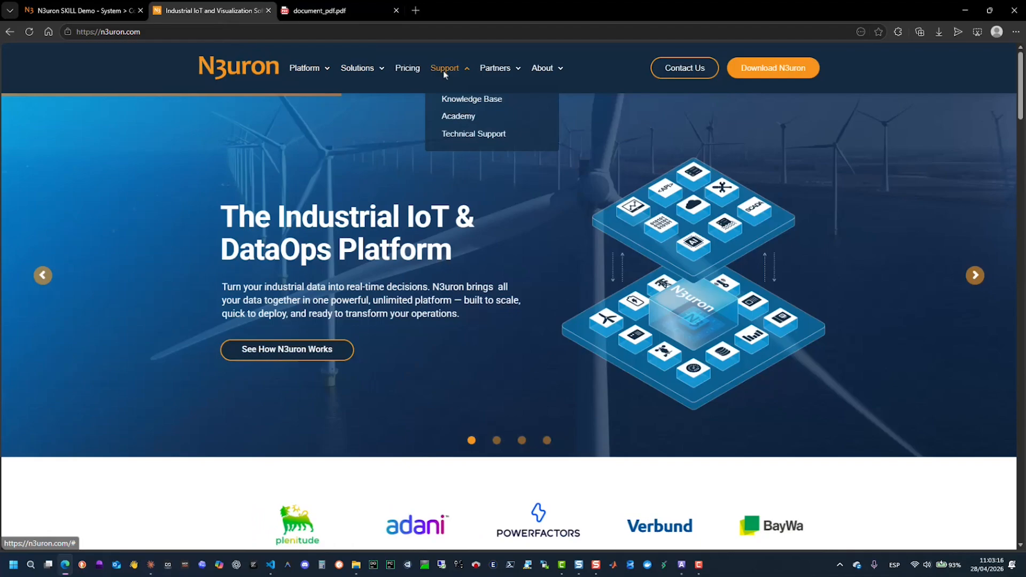
{"action": "left_click", "coordinate": [457, 105]}
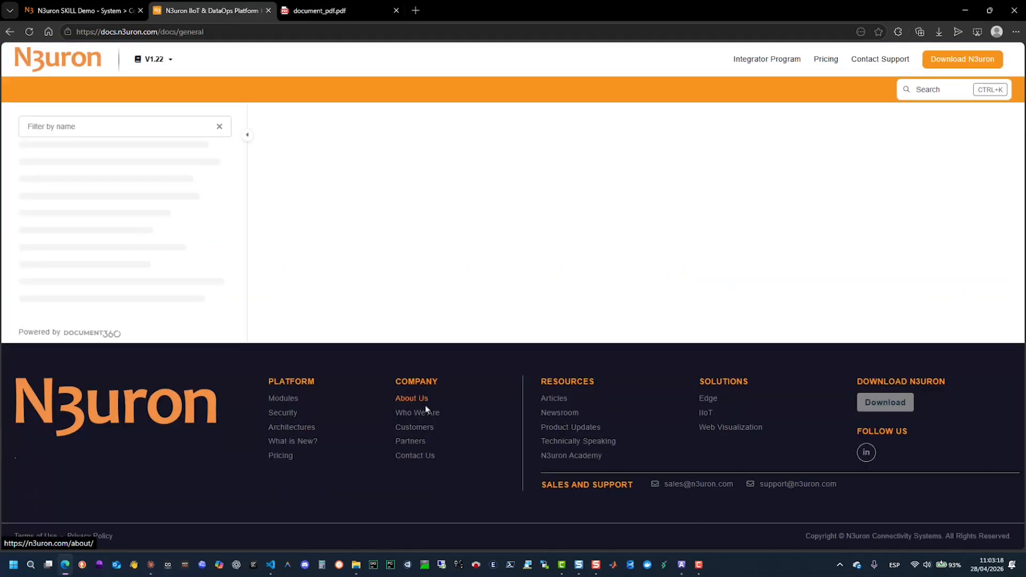
- Open the Agent Skills article under AI Tools in the documentation's Resource Guides
{"action": "scroll", "coordinate": [143, 403], "scroll_direction": "down", "scroll_amount": 2}
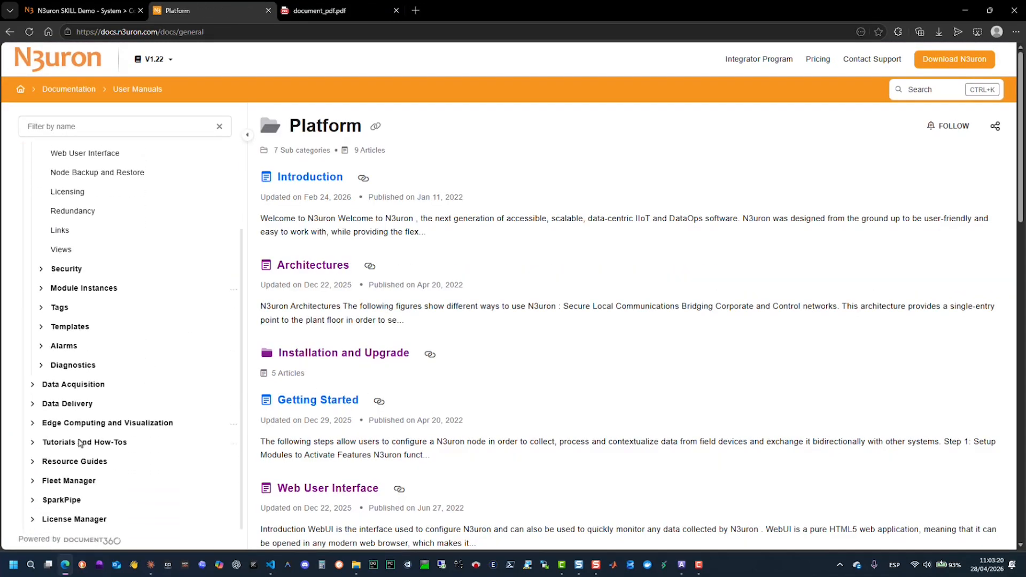
{"action": "left_click", "coordinate": [33, 462]}
{"action": "scroll", "coordinate": [33, 461], "scroll_direction": "down", "scroll_amount": 1}
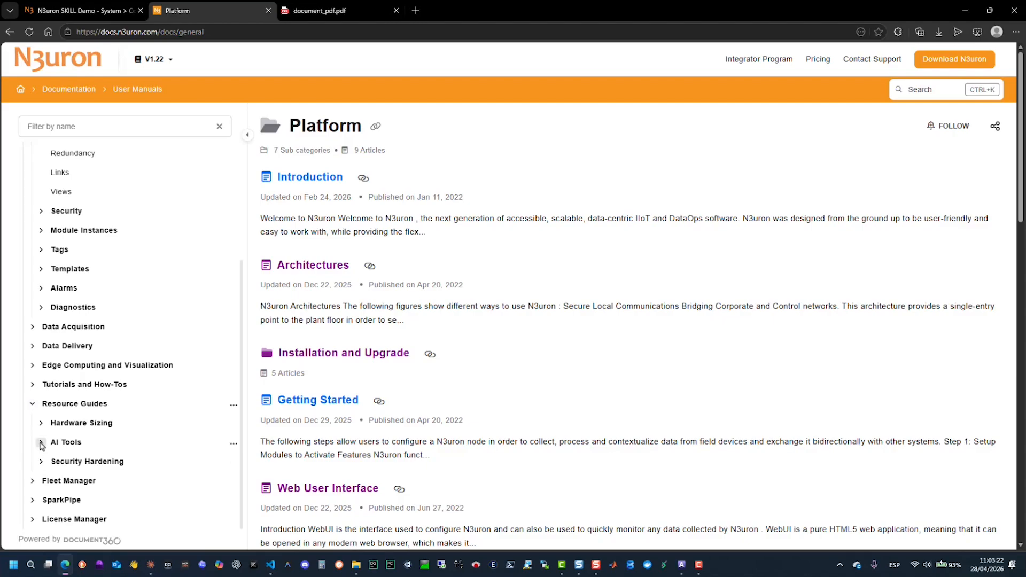
{"action": "left_click", "coordinate": [42, 442]}
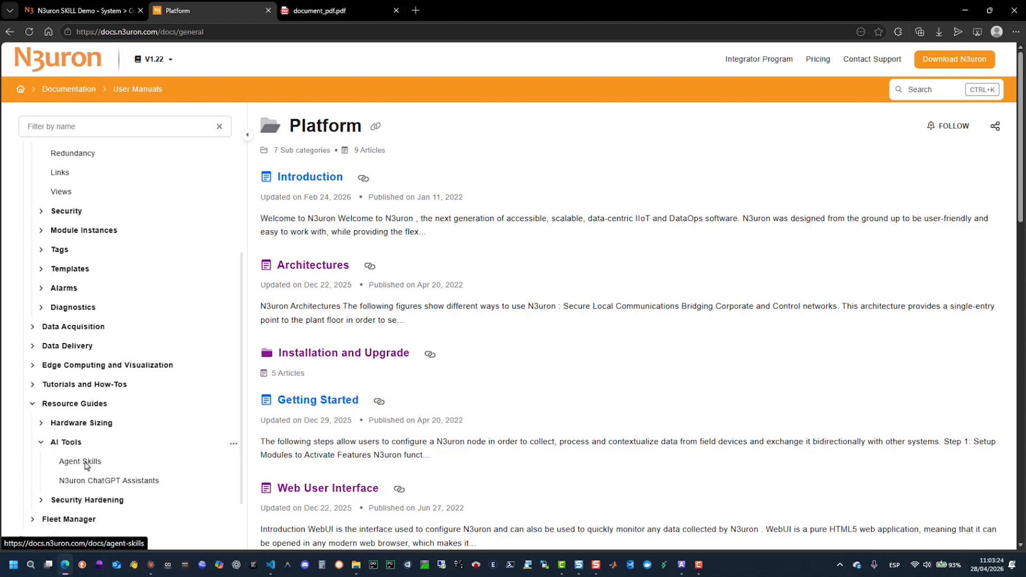
{"action": "left_click", "coordinate": [82, 462]}
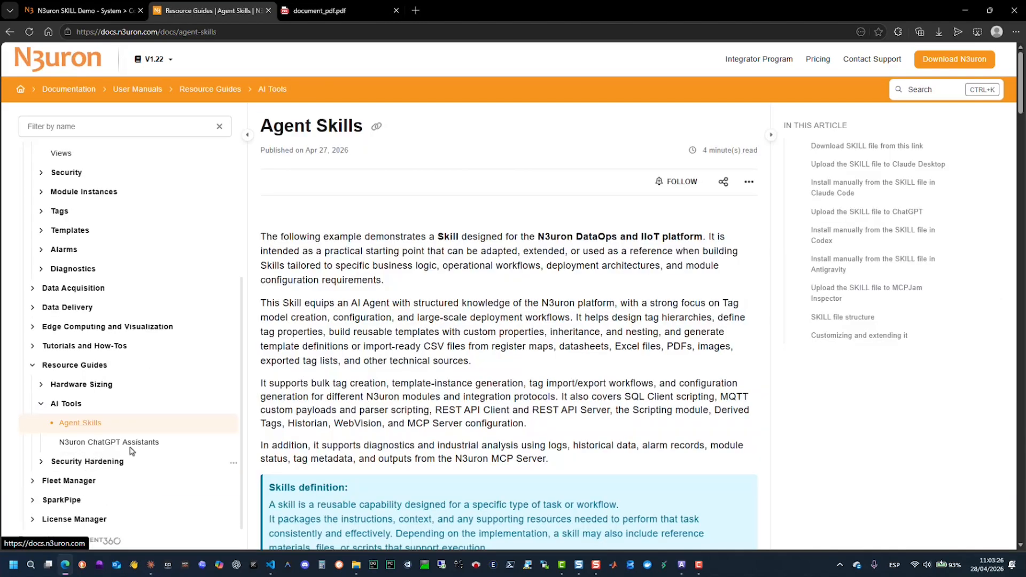
- Examine the article's skills definition and its installation instructions for Claude Desktop, ChatGPT, Codex, Antigravity and MCPJam Inspector
{"action": "scroll", "coordinate": [571, 315], "scroll_direction": "down", "scroll_amount": 3}
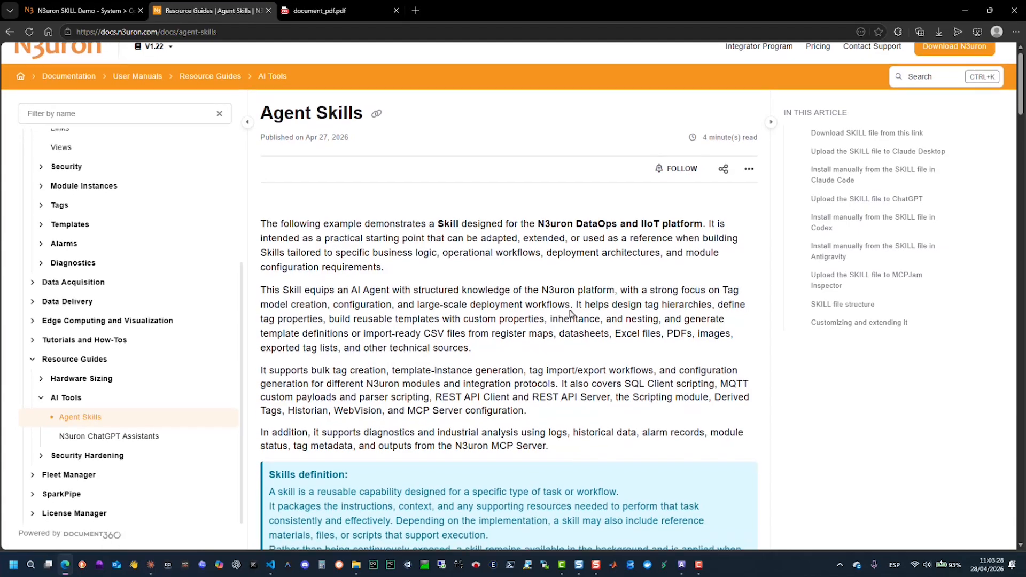
{"action": "scroll", "coordinate": [571, 315], "scroll_direction": "down", "scroll_amount": 1}
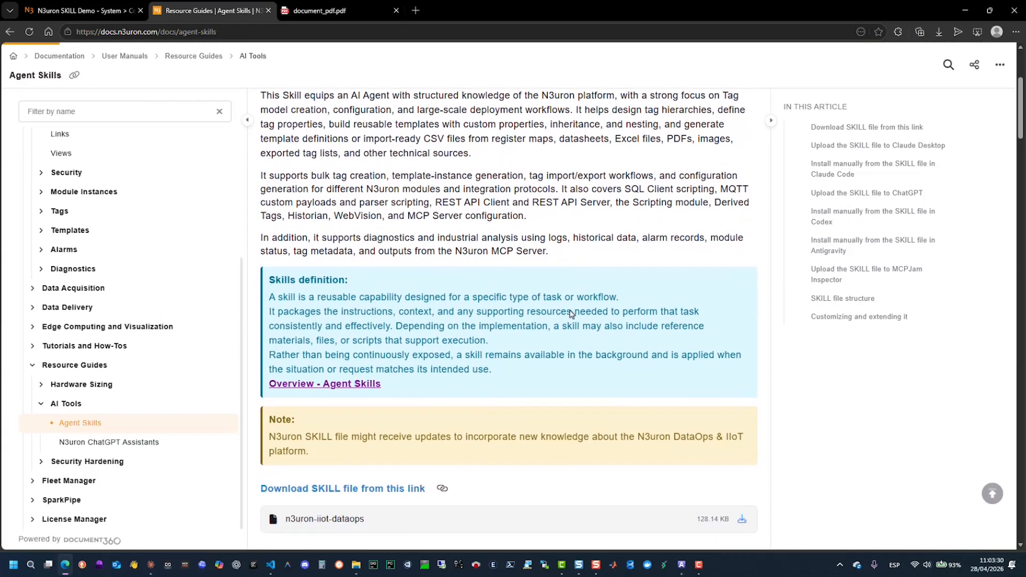
{"action": "left_click_drag", "start_coordinate": [493, 367], "coordinate": [264, 273]}
{"action": "scroll", "coordinate": [454, 326], "scroll_direction": "down", "scroll_amount": 4}
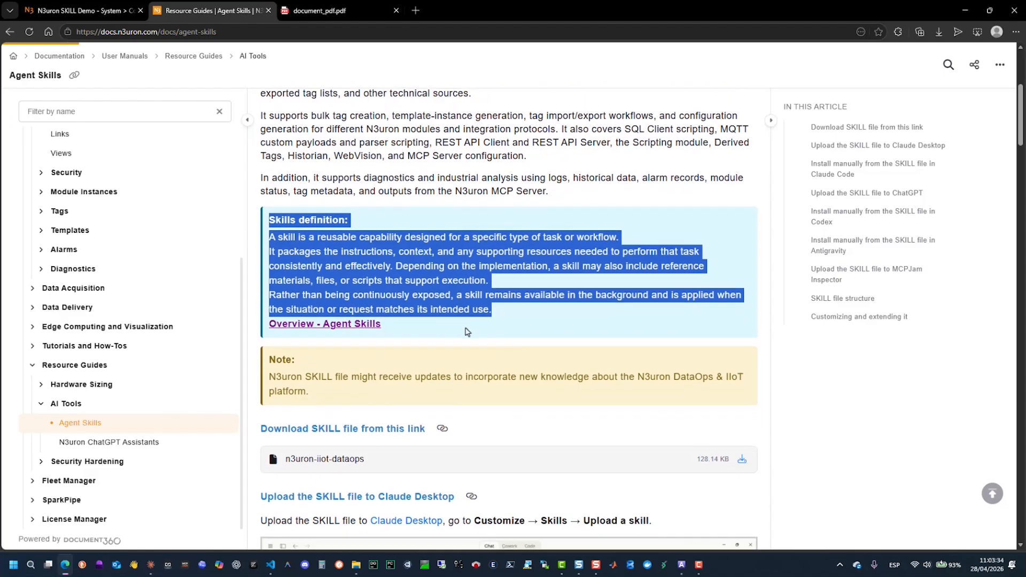
{"action": "scroll", "coordinate": [466, 332], "scroll_direction": "down", "scroll_amount": 2}
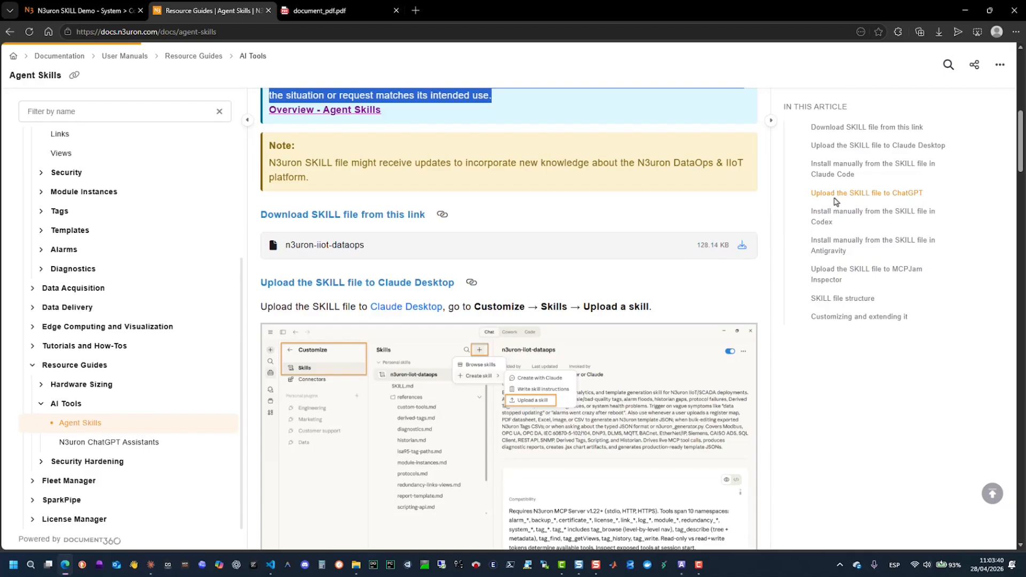
{"action": "left_click", "coordinate": [834, 197]}
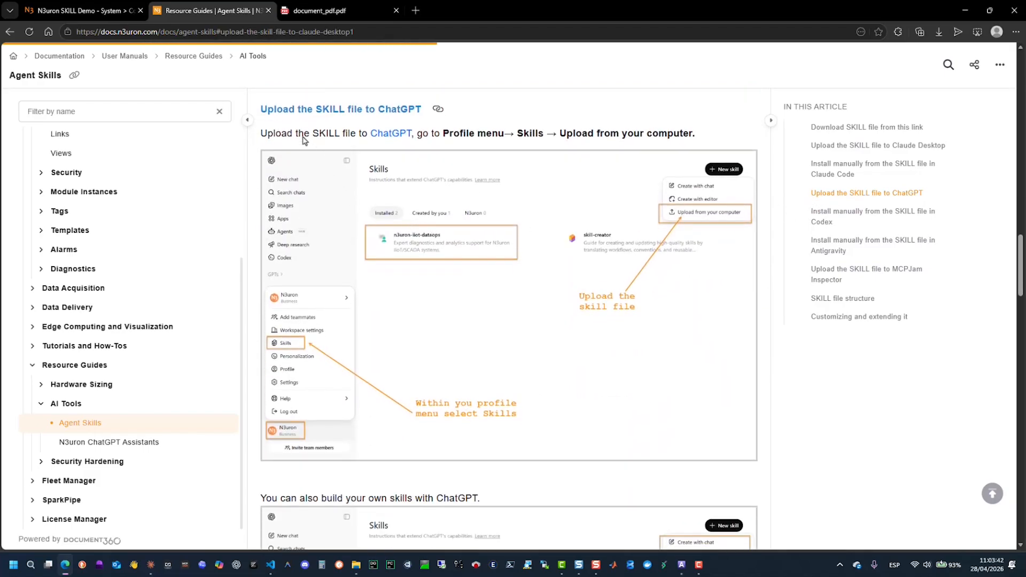
{"action": "left_click_drag", "start_coordinate": [261, 111], "coordinate": [423, 98]}
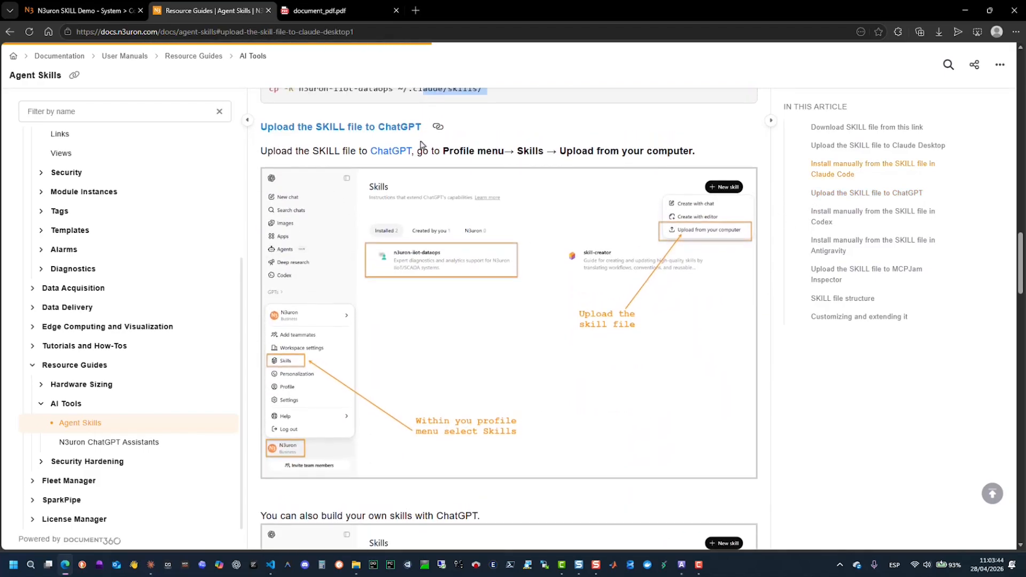
{"action": "left_click", "coordinate": [821, 219]}
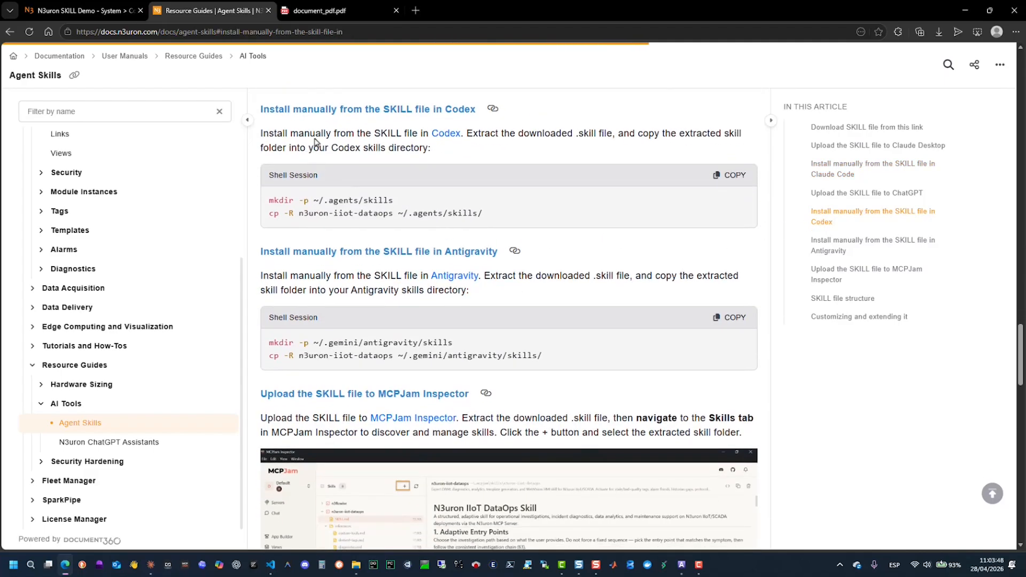
{"action": "scroll", "coordinate": [503, 287], "scroll_direction": "down", "scroll_amount": 6}
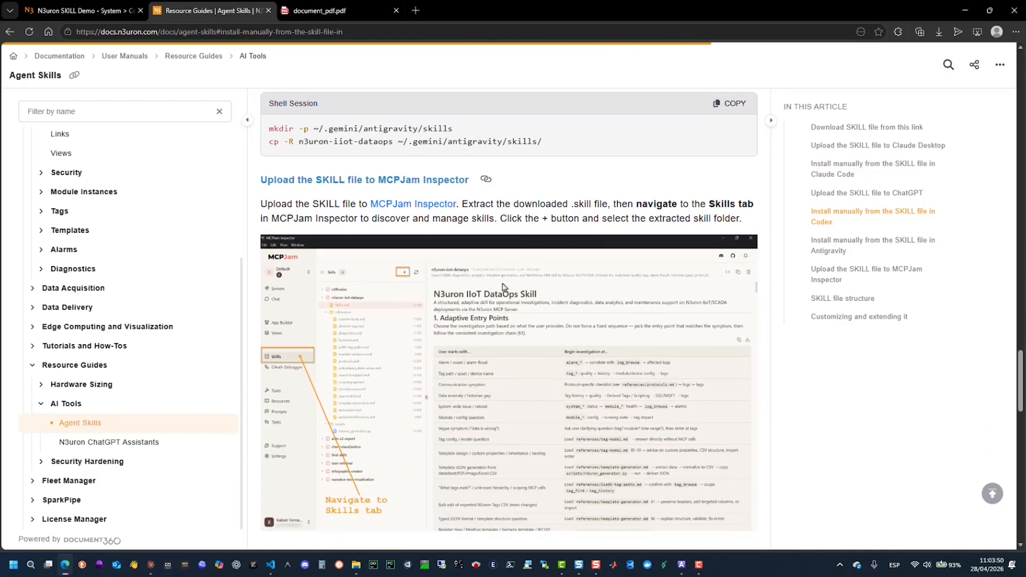
{"action": "scroll", "coordinate": [502, 288], "scroll_direction": "down", "scroll_amount": 5}
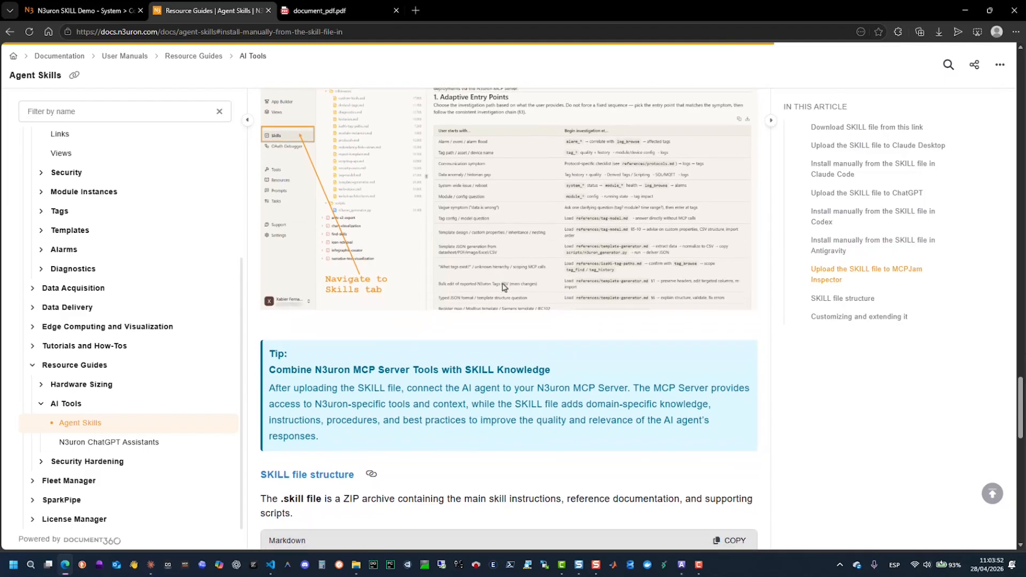
- Examine the SKILL file structure listing and the notes on customizing and extending the skill
{"action": "scroll", "coordinate": [502, 287], "scroll_direction": "down", "scroll_amount": 4}
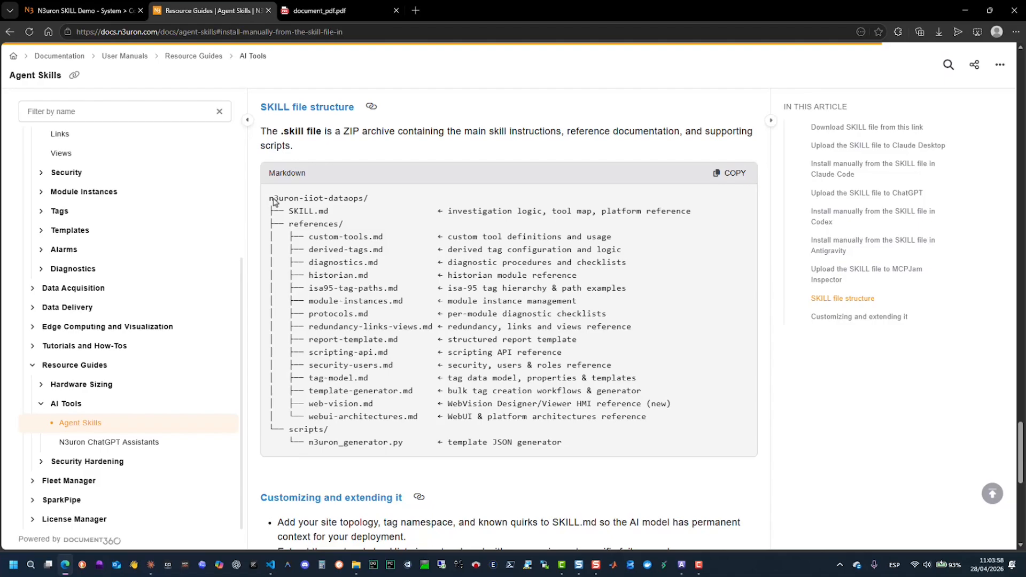
{"action": "left_click_drag", "start_coordinate": [270, 199], "coordinate": [564, 445]}
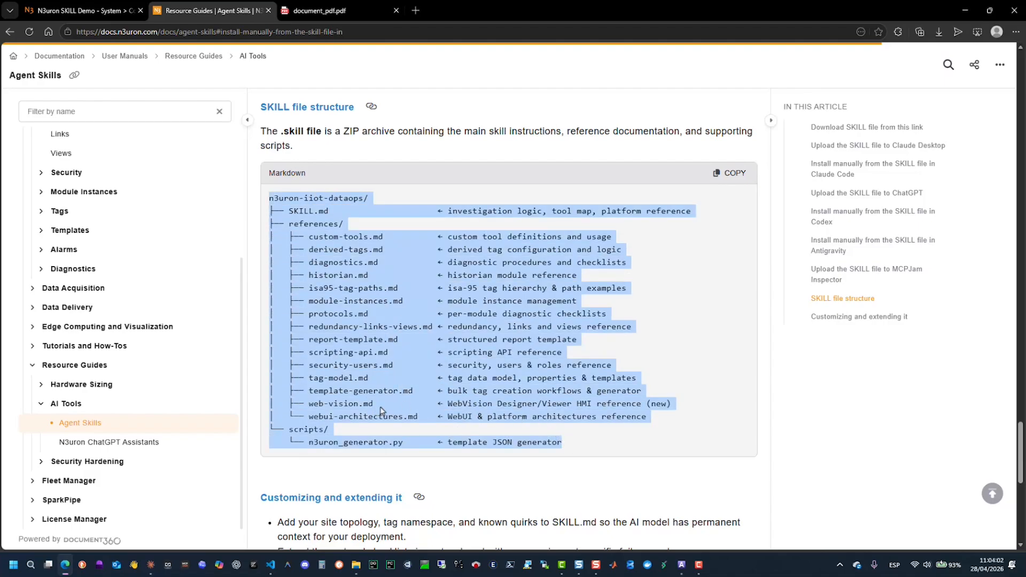
{"action": "scroll", "coordinate": [382, 410], "scroll_direction": "down", "scroll_amount": 3}
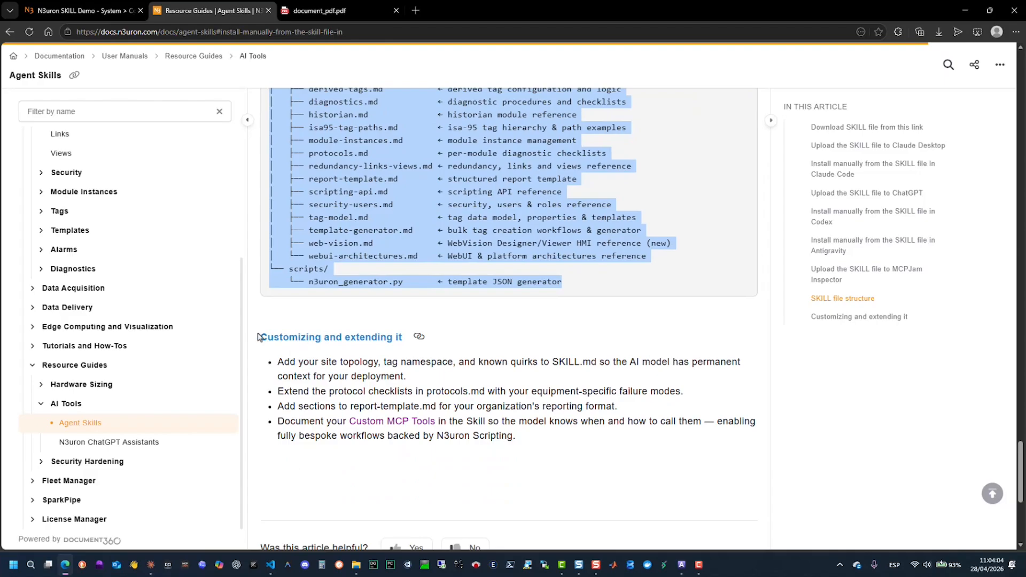
{"action": "left_click_drag", "start_coordinate": [262, 338], "coordinate": [517, 437]}
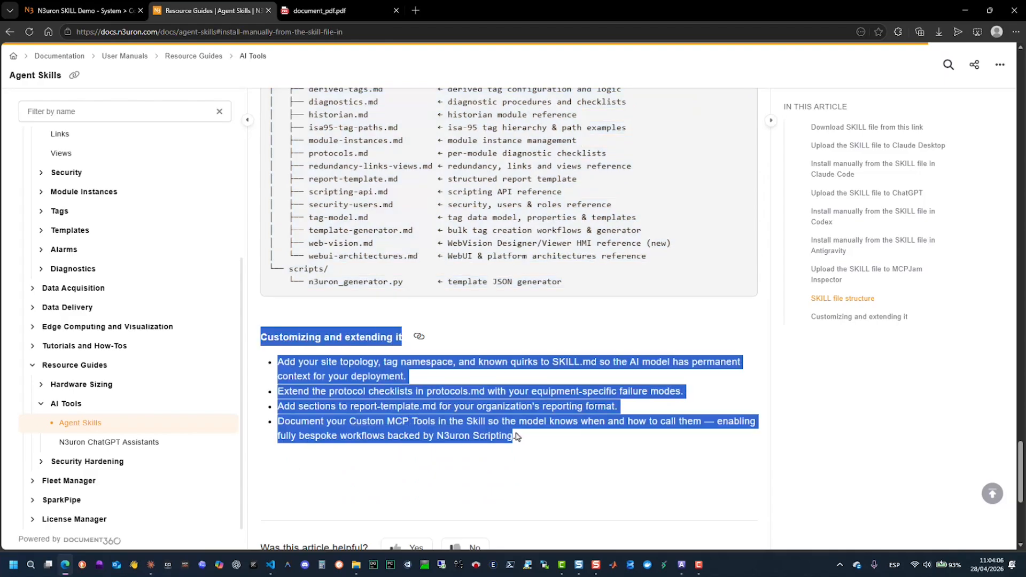
- Download the n3uron-iiot-dataops SKILL file from the article and save it as n3uron-iiot-dataops.skill in the Desktop's Skill_Demo folder
{"action": "scroll", "coordinate": [560, 426], "scroll_direction": "up", "scroll_amount": 7}
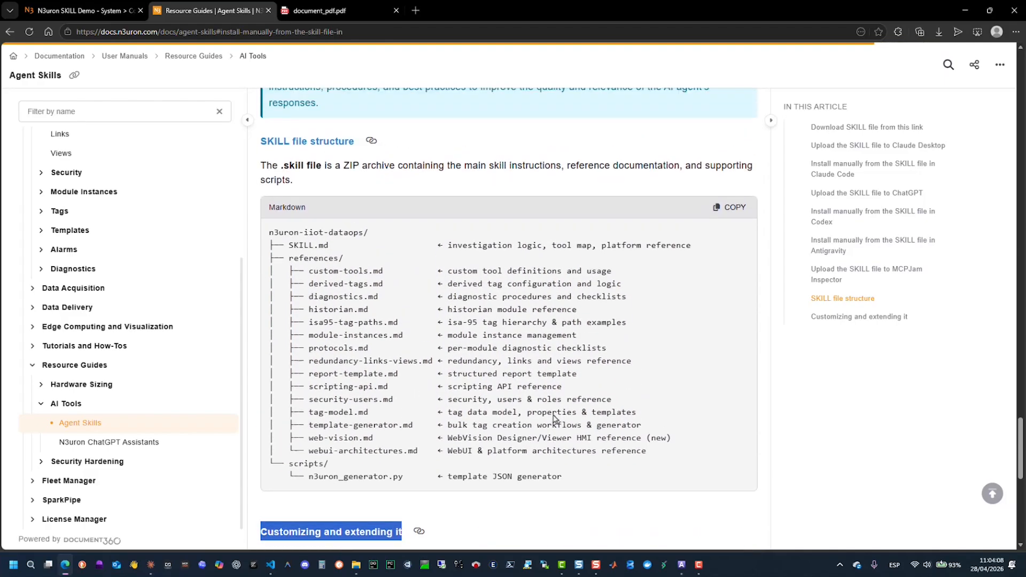
{"action": "scroll", "coordinate": [552, 416], "scroll_direction": "up", "scroll_amount": 6}
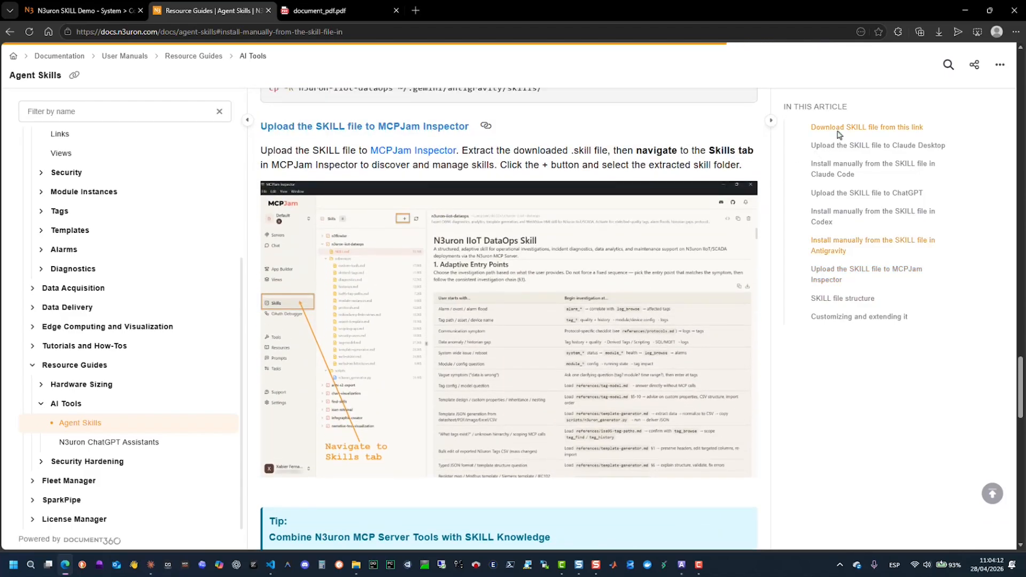
{"action": "left_click", "coordinate": [838, 129]}
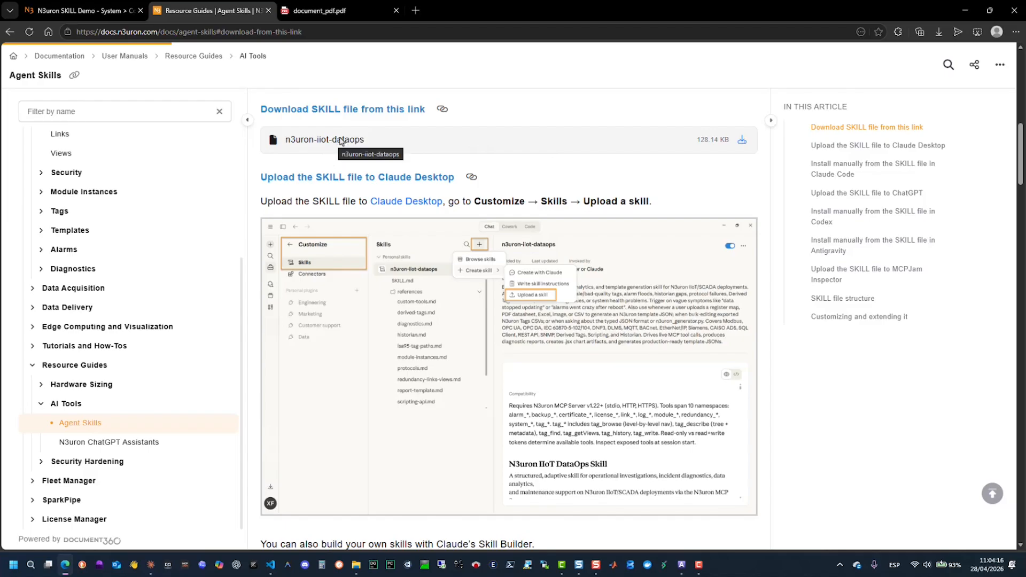
{"action": "left_click", "coordinate": [742, 140]}
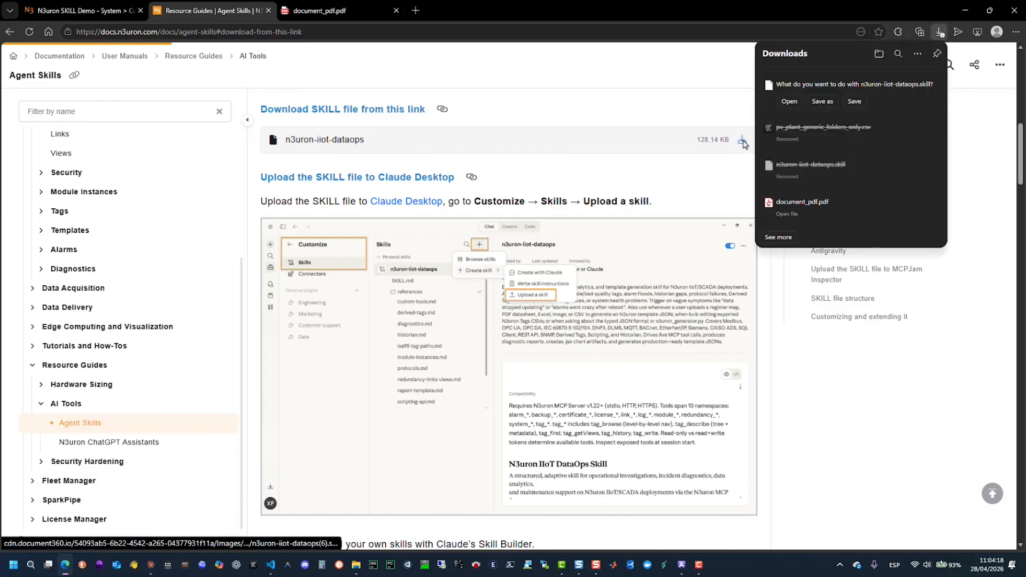
{"action": "left_click", "coordinate": [827, 101]}
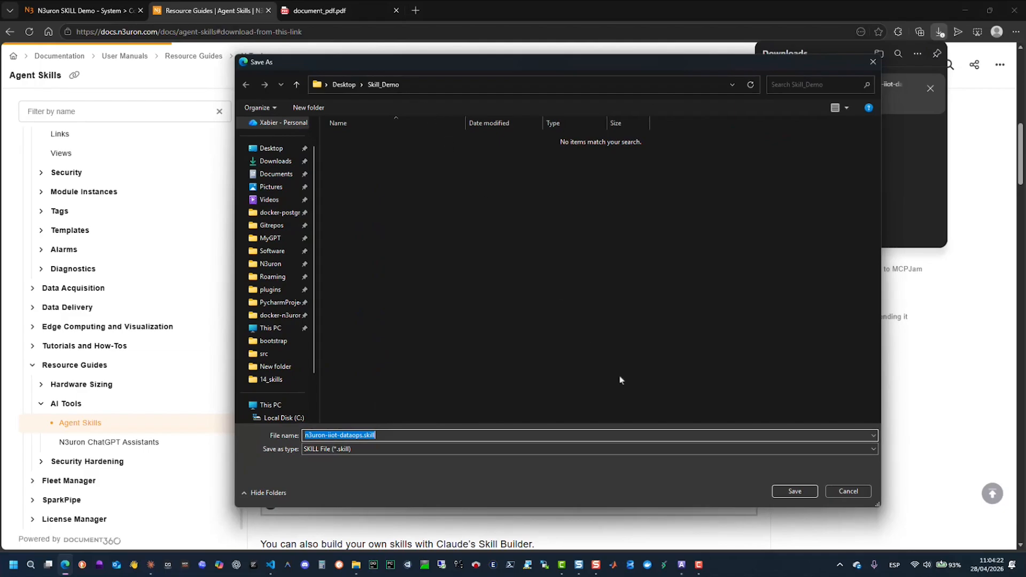
{"action": "left_click", "coordinate": [795, 492]}
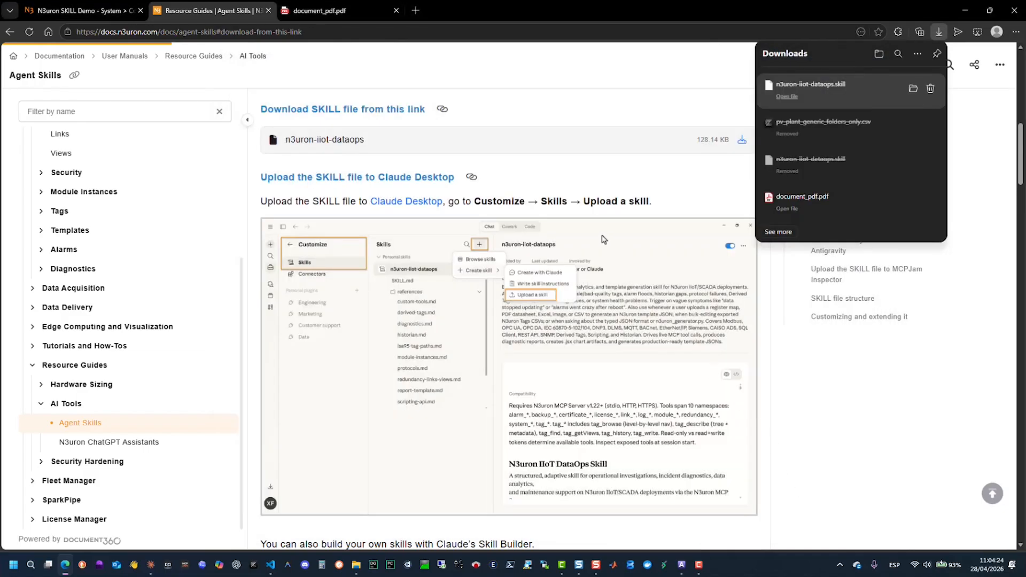
- Switch to Claude and start uploading a new skill from the Skills section of the Customize page
{"action": "left_click", "coordinate": [151, 571]}
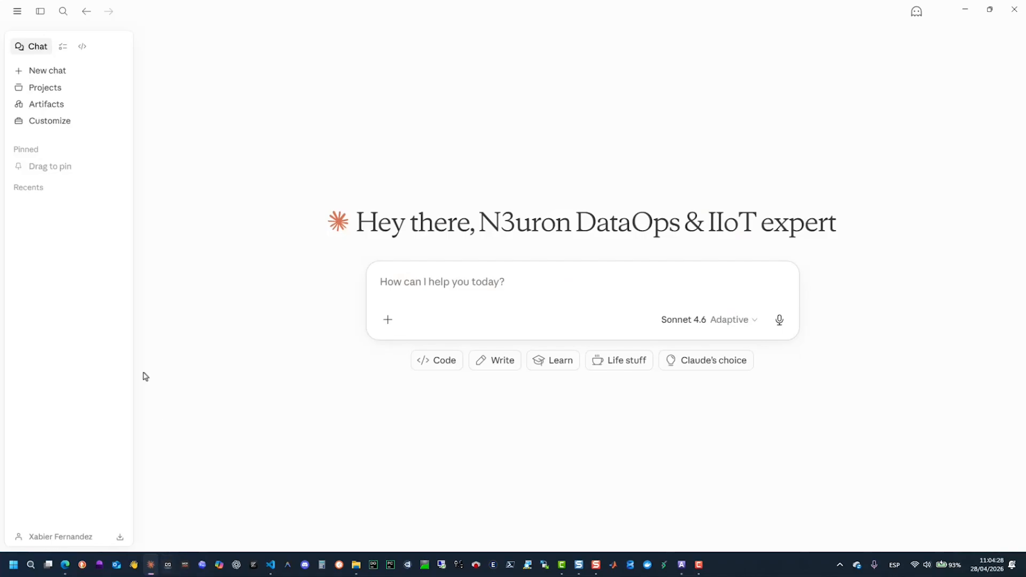
{"action": "left_click", "coordinate": [35, 124]}
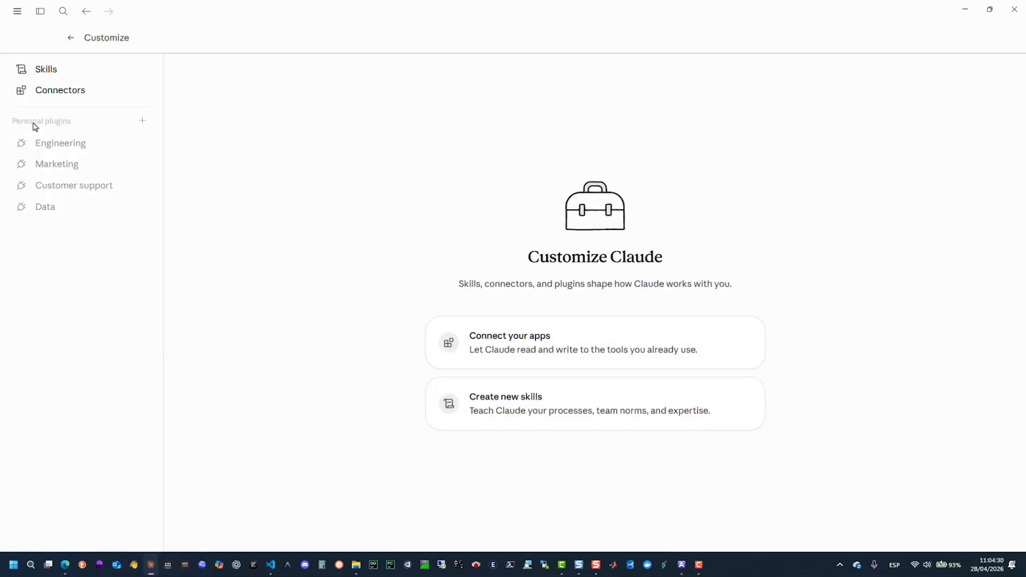
{"action": "left_click", "coordinate": [48, 70]}
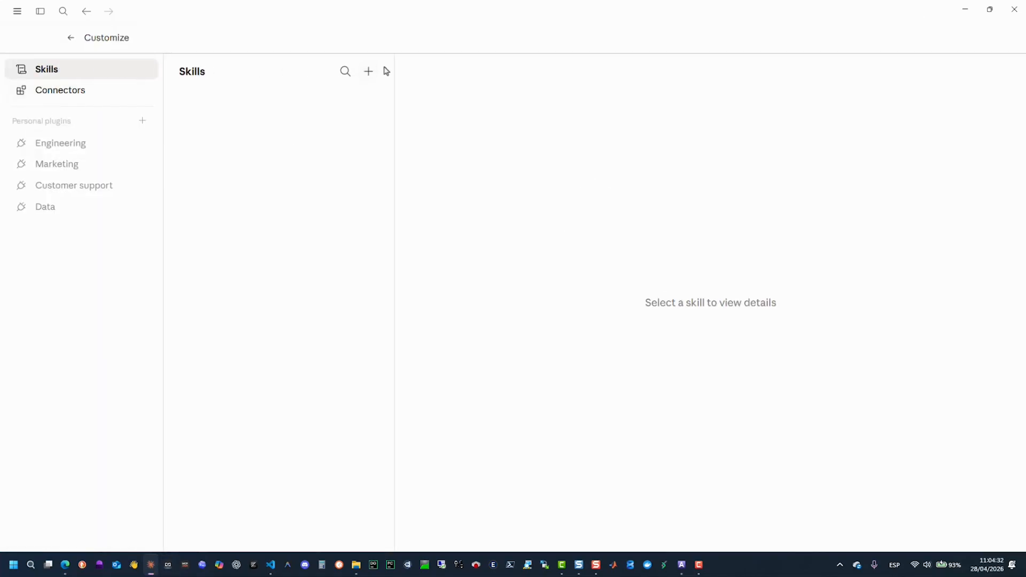
{"action": "left_click", "coordinate": [370, 73]}
{"action": "mouse_move", "coordinate": [378, 119]}
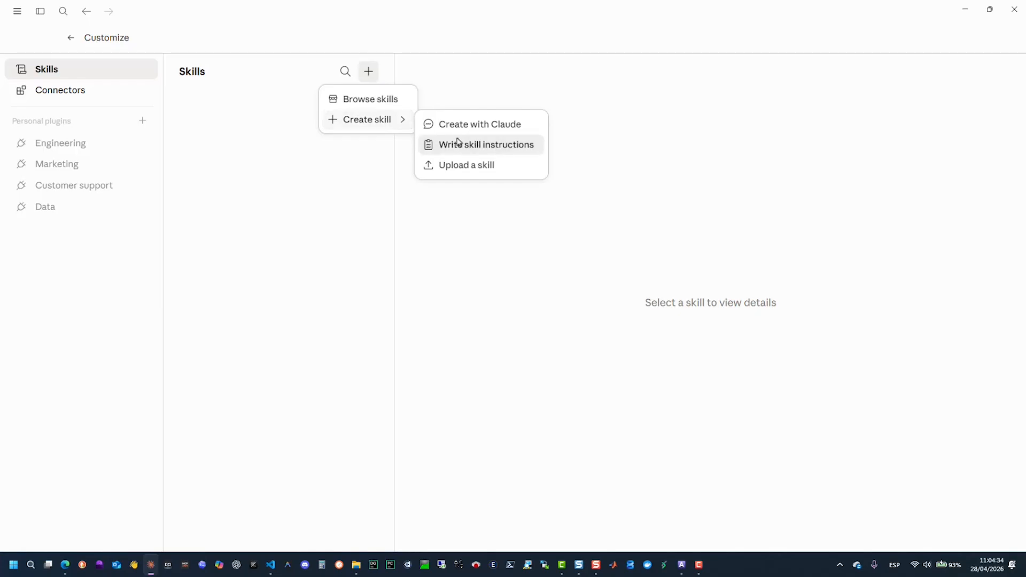
{"action": "left_click", "coordinate": [459, 170]}
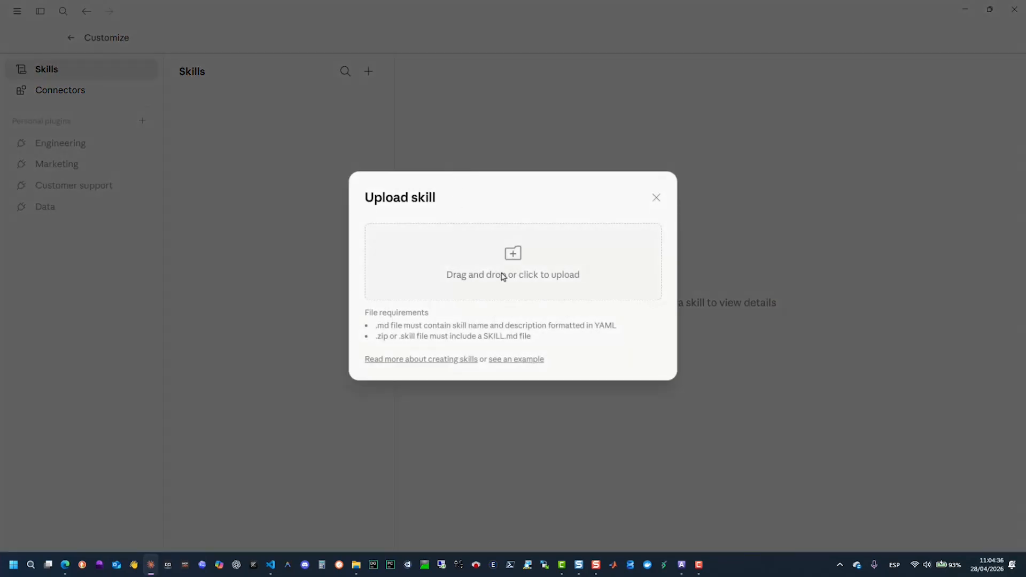
- Upload n3uron-iiot-dataops.skill from the Desktop's Skill_Demo folder as a personal skill
{"action": "left_click", "coordinate": [510, 276]}
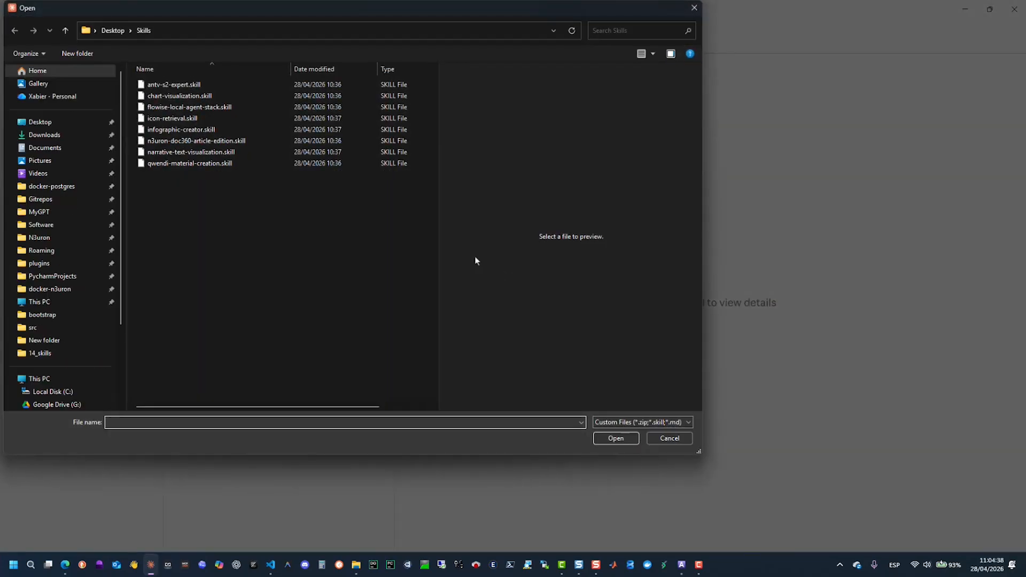
{"action": "left_click", "coordinate": [48, 123]}
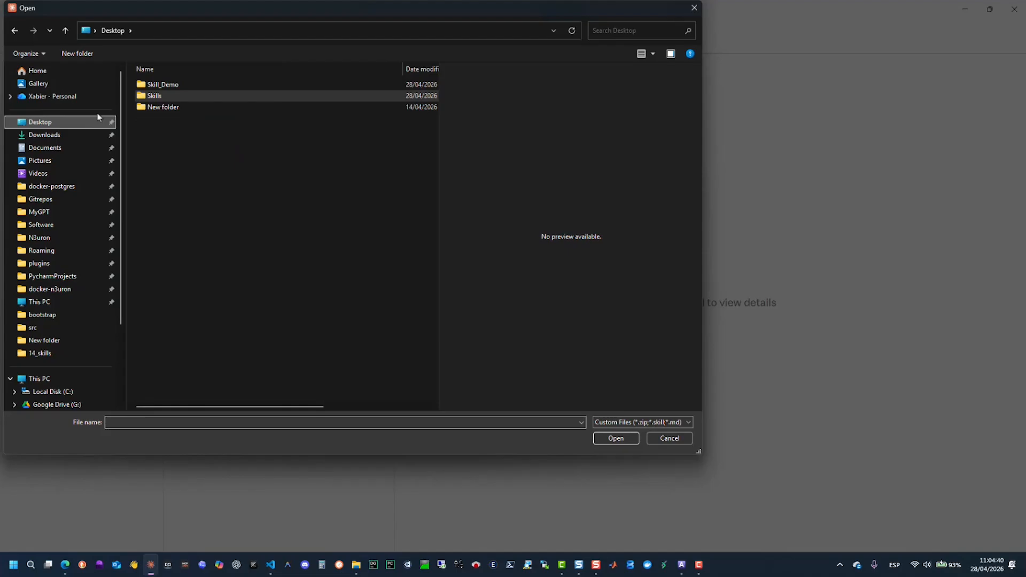
{"action": "double_click", "coordinate": [172, 85]}
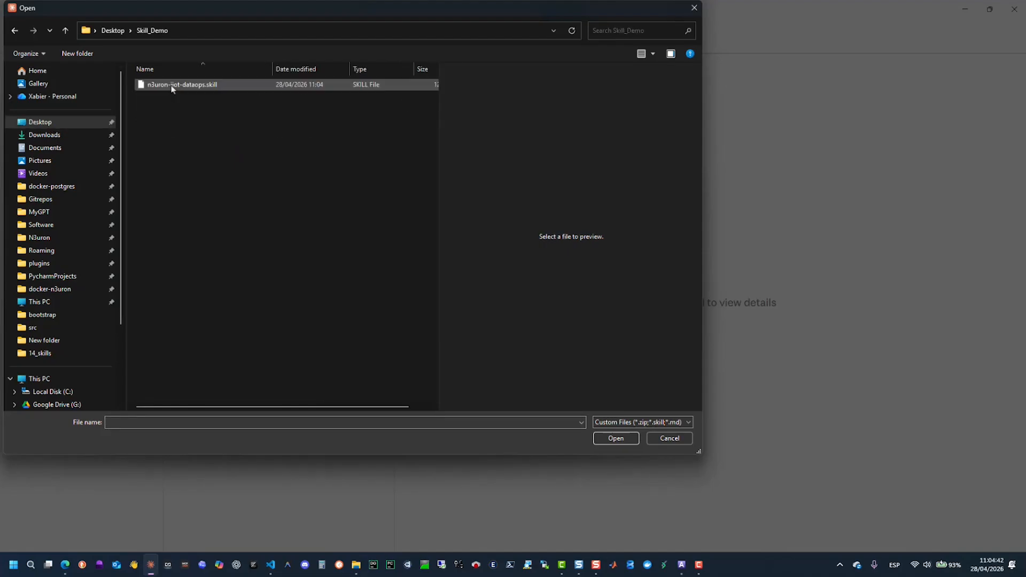
{"action": "left_click", "coordinate": [172, 86]}
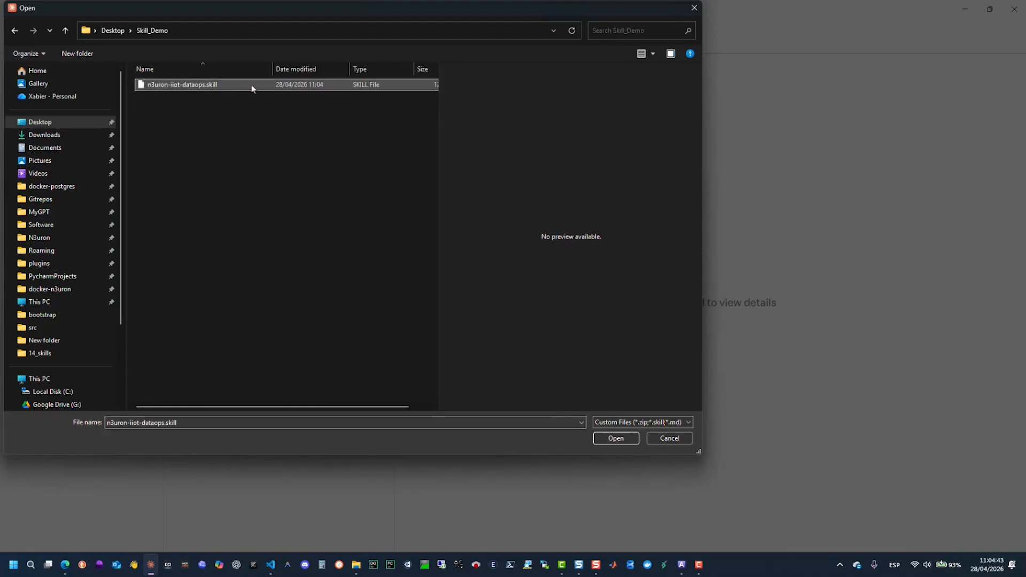
{"action": "left_click", "coordinate": [620, 439]}
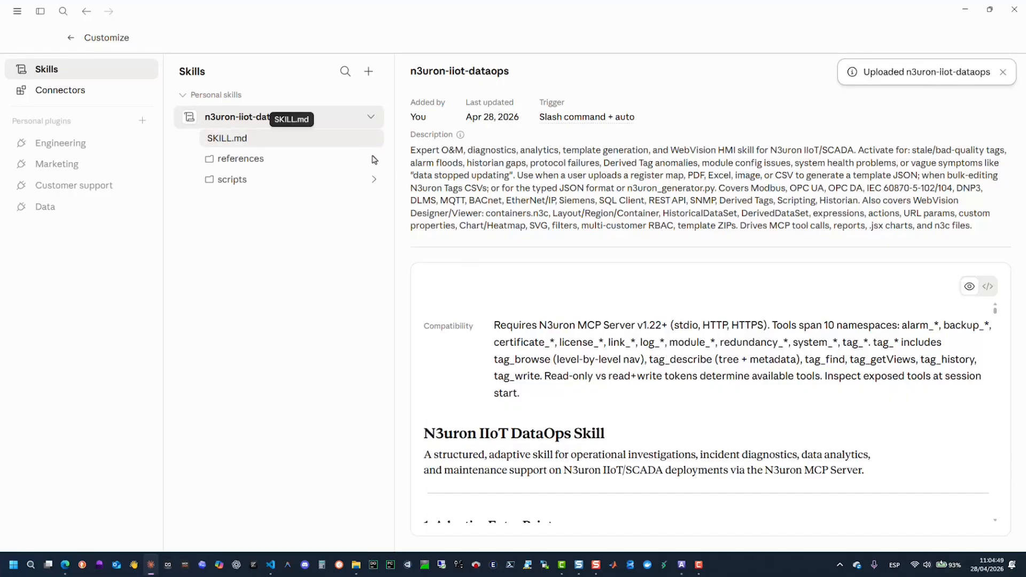
- Expand the uploaded skill's references and scripts folders and examine the adaptive entry points in SKILL.md
{"action": "left_click", "coordinate": [373, 159]}
{"action": "left_click", "coordinate": [363, 158]}
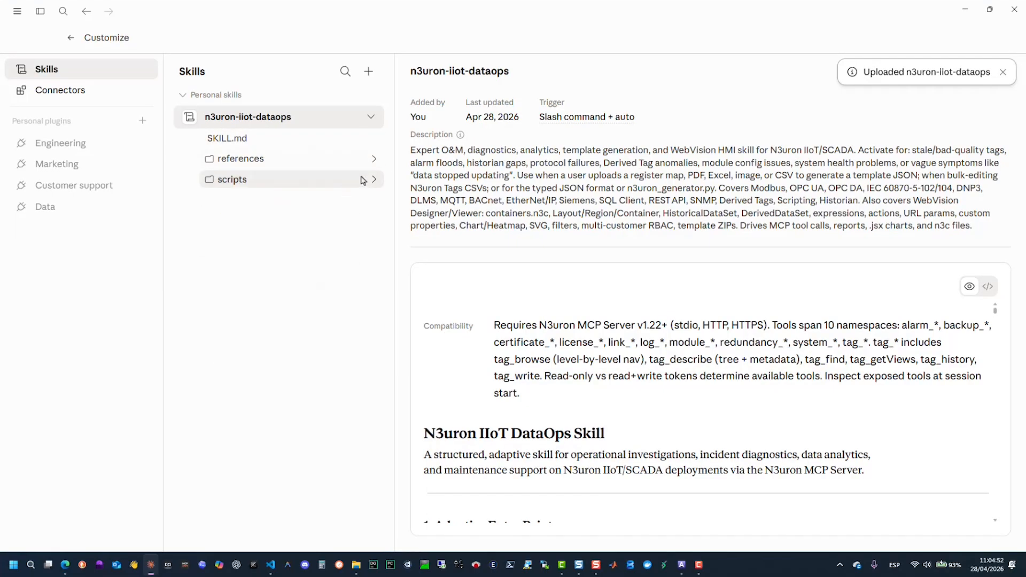
{"action": "left_click", "coordinate": [372, 180]}
{"action": "left_click", "coordinate": [374, 159]}
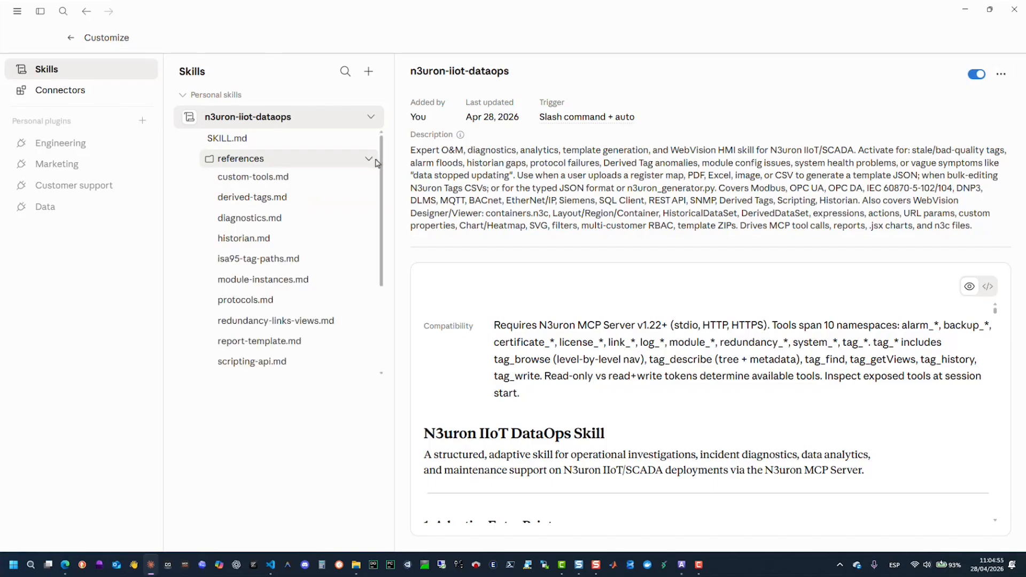
{"action": "left_click", "coordinate": [292, 141]}
{"action": "scroll", "coordinate": [578, 224], "scroll_direction": "down", "scroll_amount": 9}
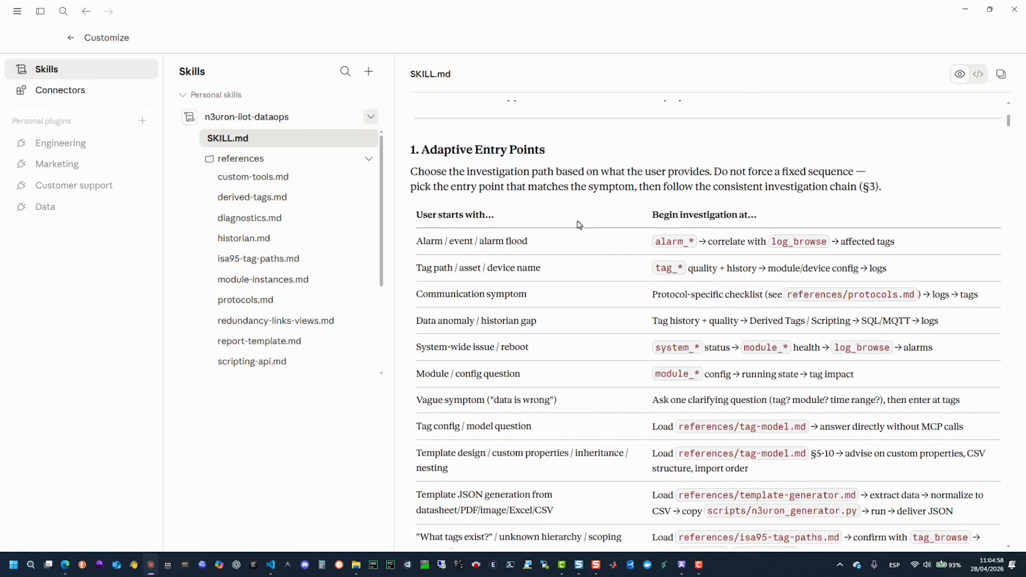
{"action": "scroll", "coordinate": [579, 224], "scroll_direction": "down", "scroll_amount": 15}
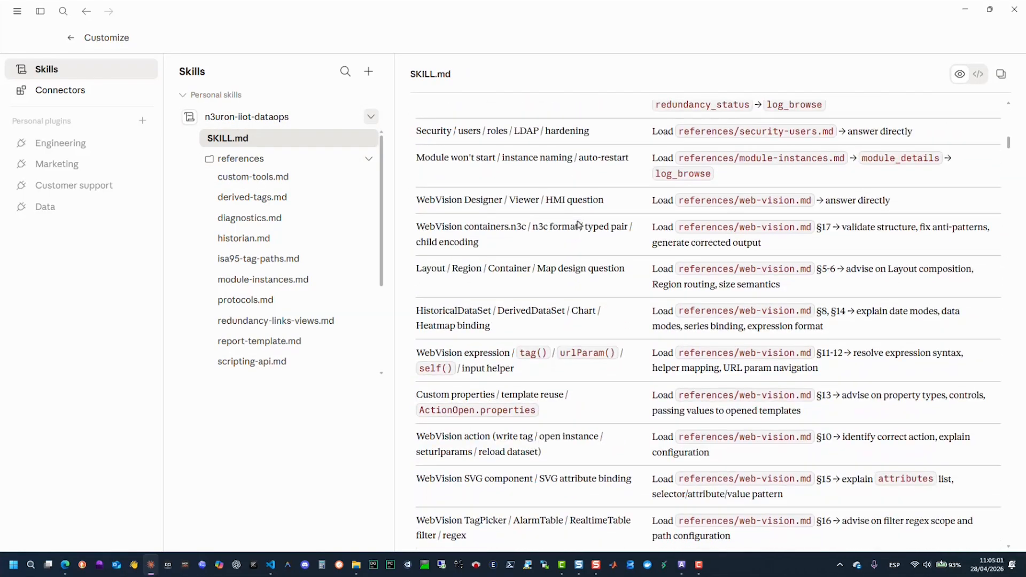
{"action": "scroll", "coordinate": [579, 224], "scroll_direction": "down", "scroll_amount": 3}
- Examine the diagnostics.md and derived-tags.md reference files, finishing with the references folder collapsed
{"action": "left_click", "coordinate": [324, 227]}
{"action": "scroll", "coordinate": [536, 264], "scroll_direction": "down", "scroll_amount": 6}
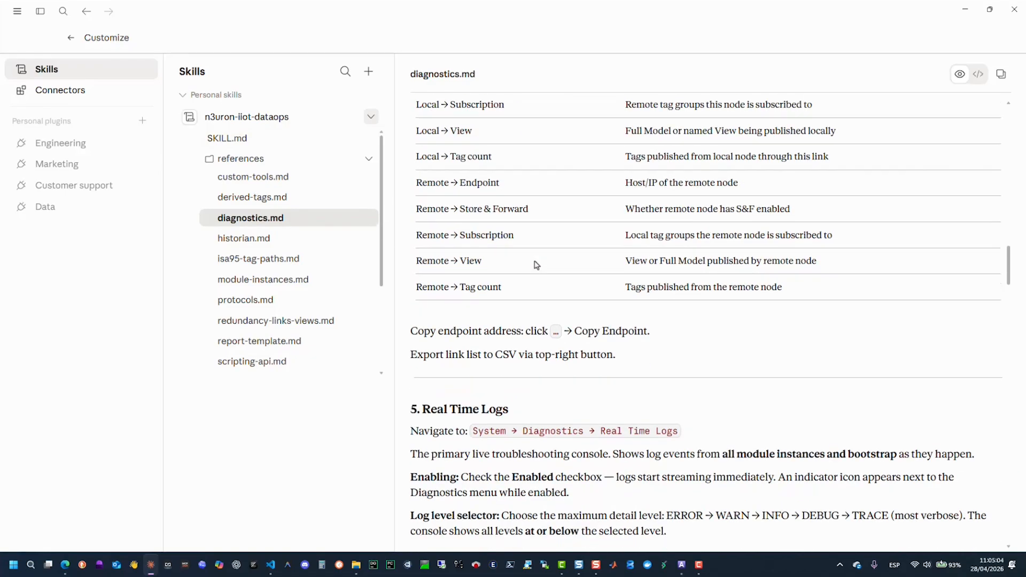
{"action": "scroll", "coordinate": [536, 264], "scroll_direction": "down", "scroll_amount": 15}
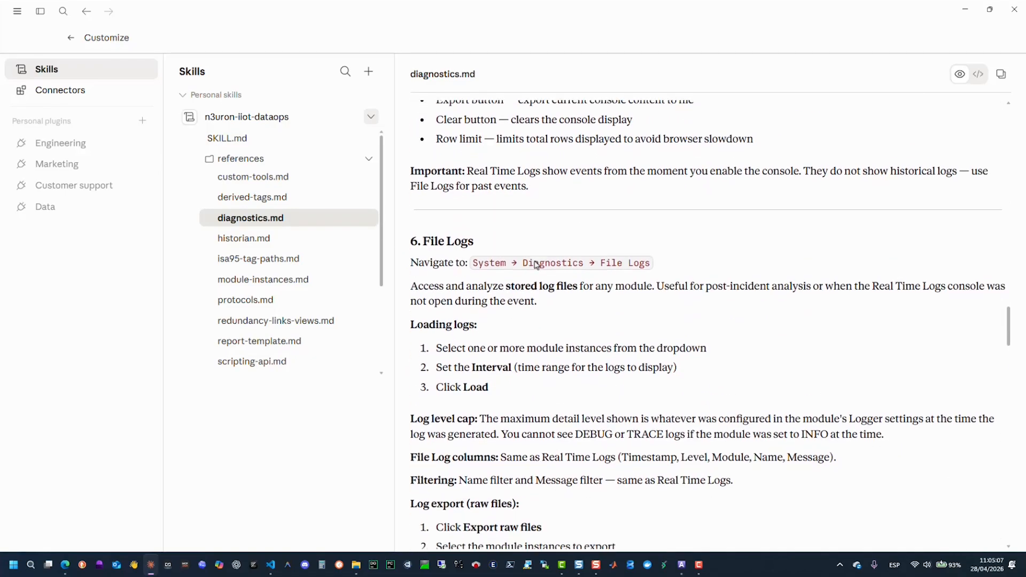
{"action": "scroll", "coordinate": [536, 265], "scroll_direction": "down", "scroll_amount": 1}
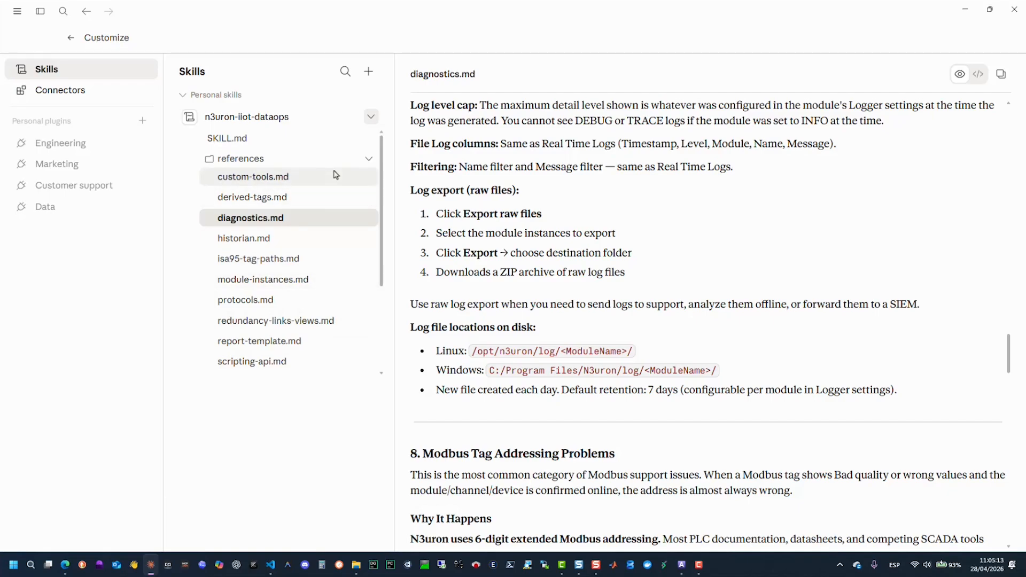
{"action": "left_click", "coordinate": [273, 198]}
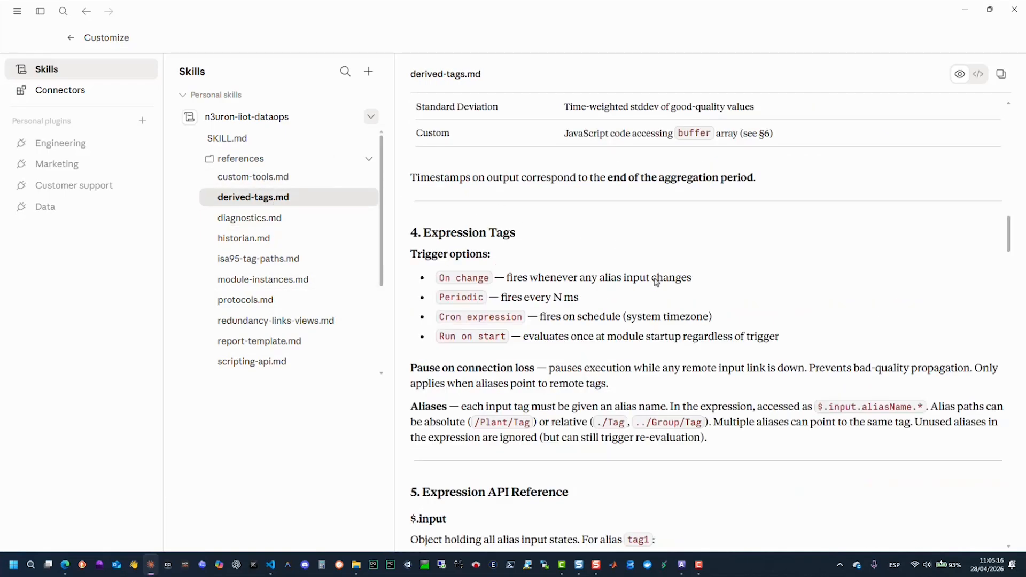
{"action": "scroll", "coordinate": [656, 282], "scroll_direction": "down", "scroll_amount": 10}
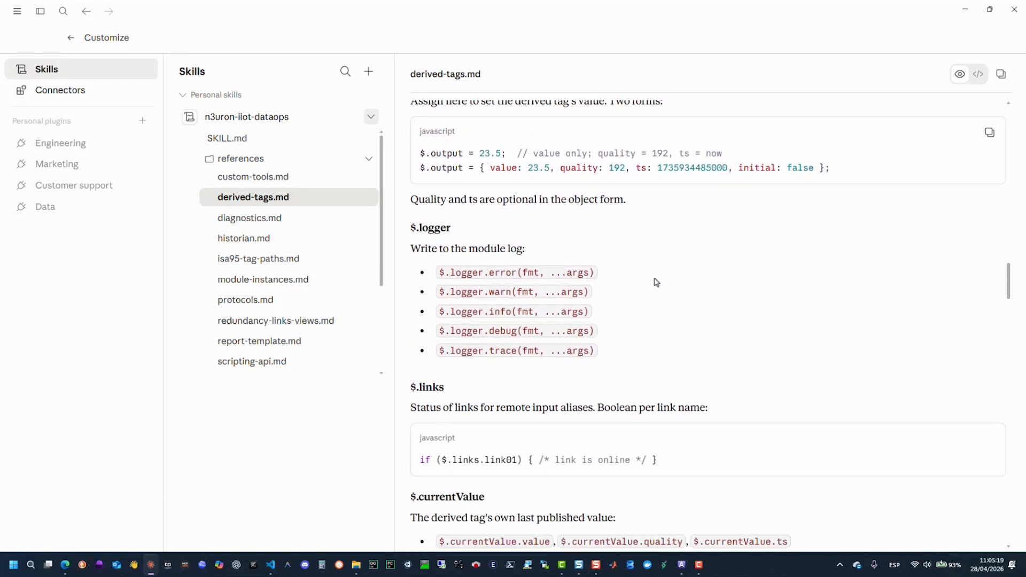
{"action": "scroll", "coordinate": [656, 282], "scroll_direction": "down", "scroll_amount": 5}
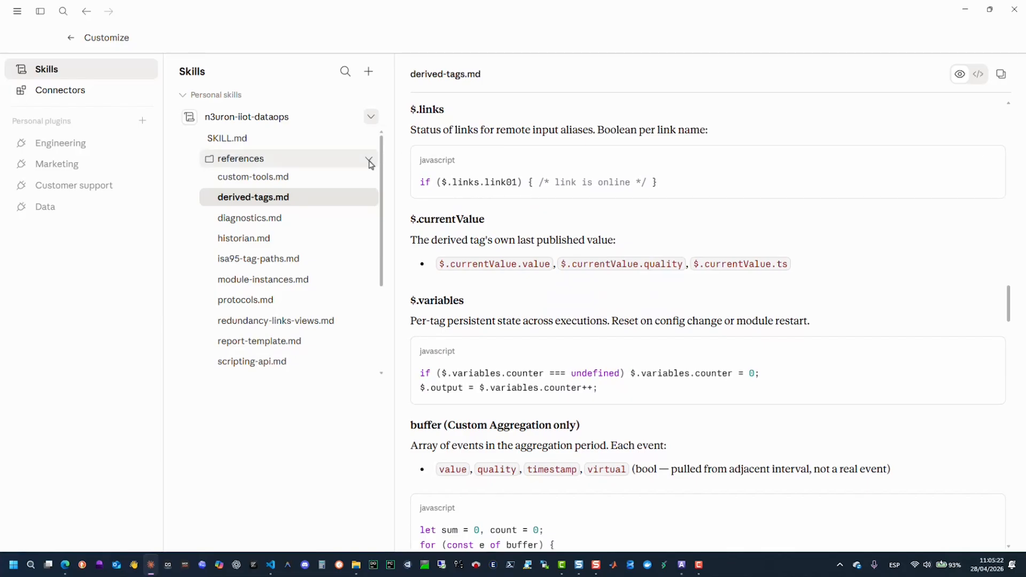
{"action": "left_click", "coordinate": [370, 162]}
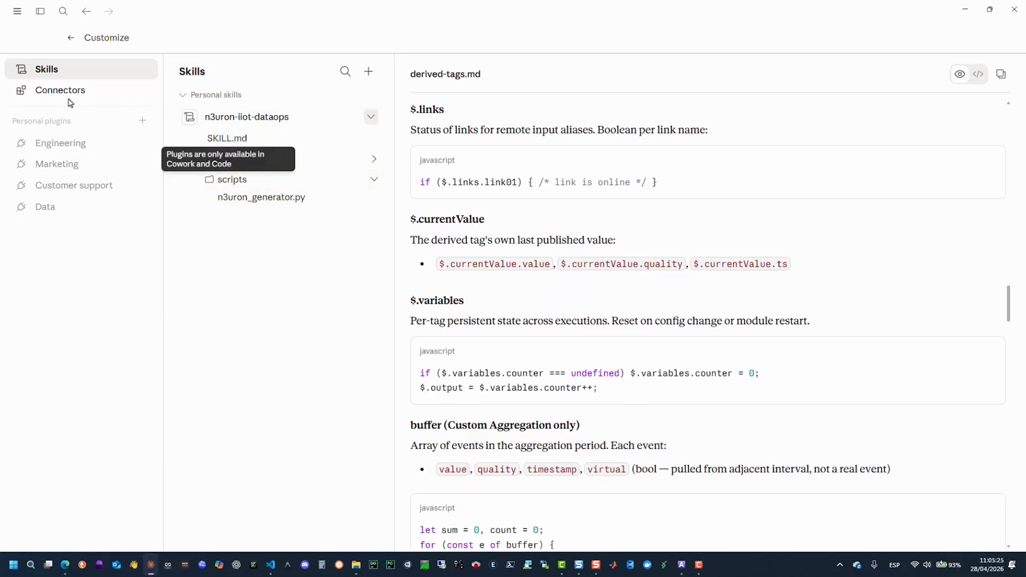
- Return to the new chat page and clear the message about the newly added skill from the prompt
{"action": "left_click", "coordinate": [70, 38]}
{"action": "type", "text": "Hey Claude—I just added the \"n3uron-iiot-dataops\" skill. Can you make something amazing with it?"}
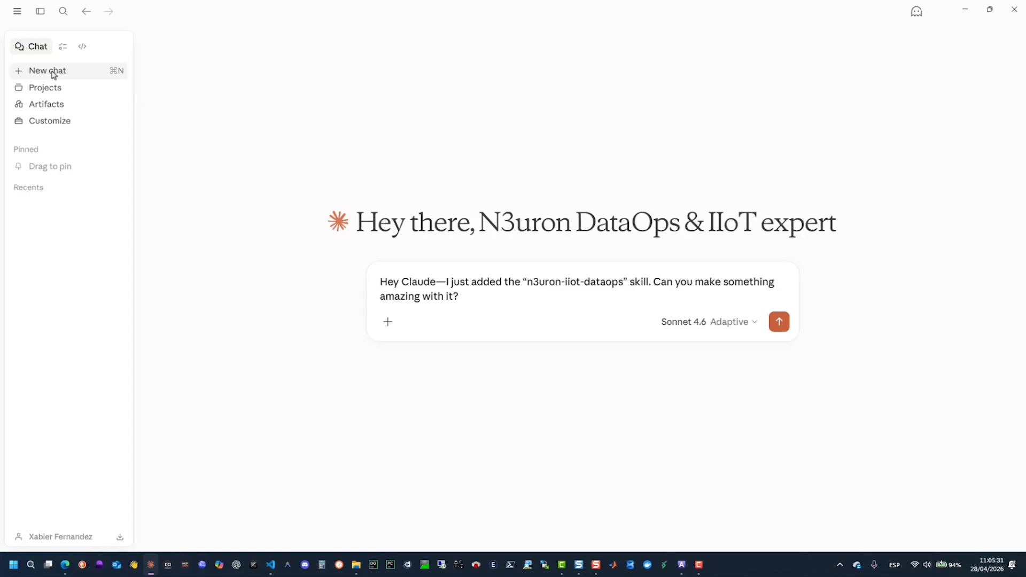
{"action": "left_click_drag", "start_coordinate": [462, 297], "coordinate": [373, 278]}
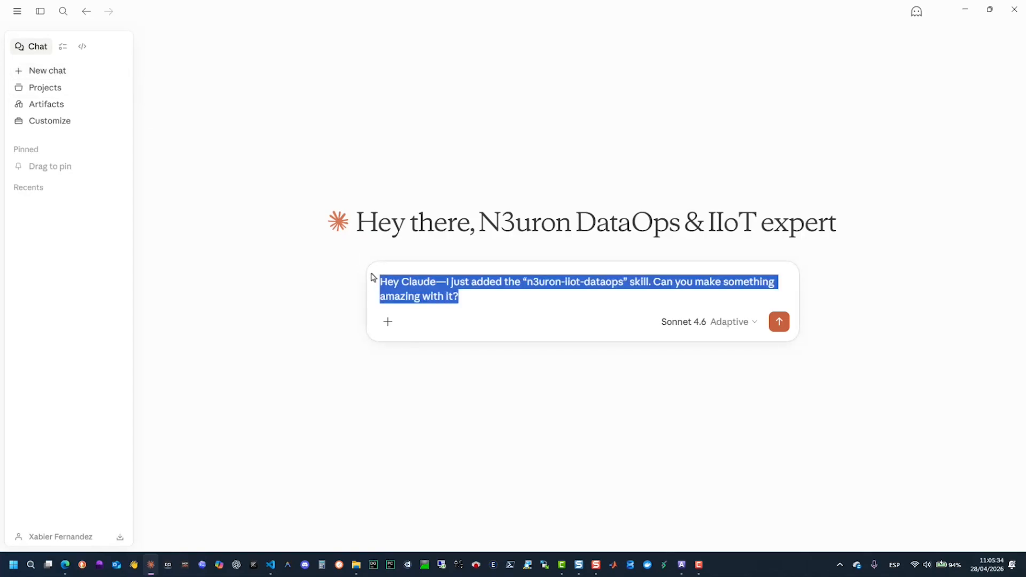
{"action": "key", "text": "BackSpace"}
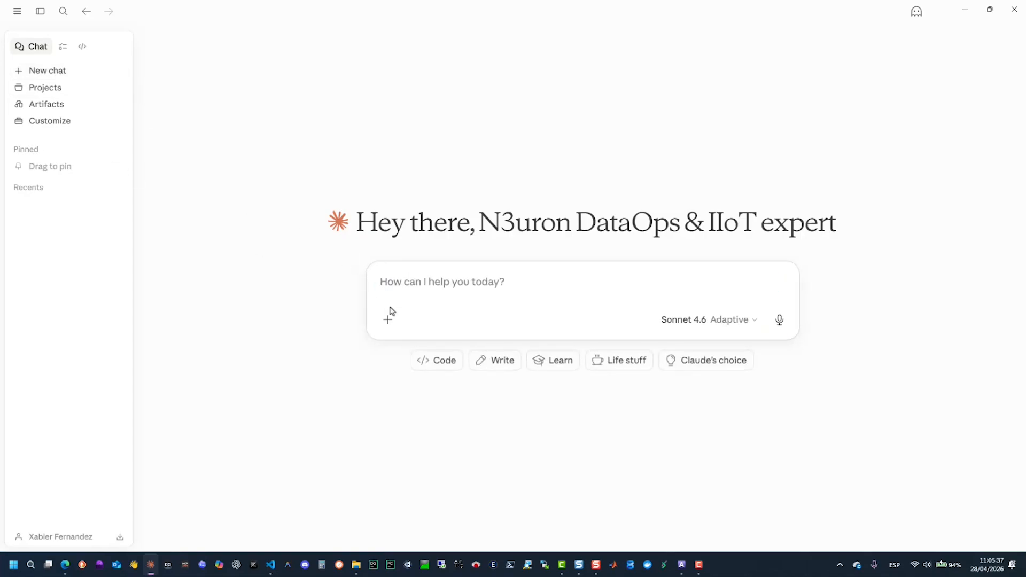
- Paste the prepared prompt for generating N3uron Modbus TCP templates from the SolarEdge SunSpec PDF into the new chat
{"action": "key", "text": "alt+Tab"}
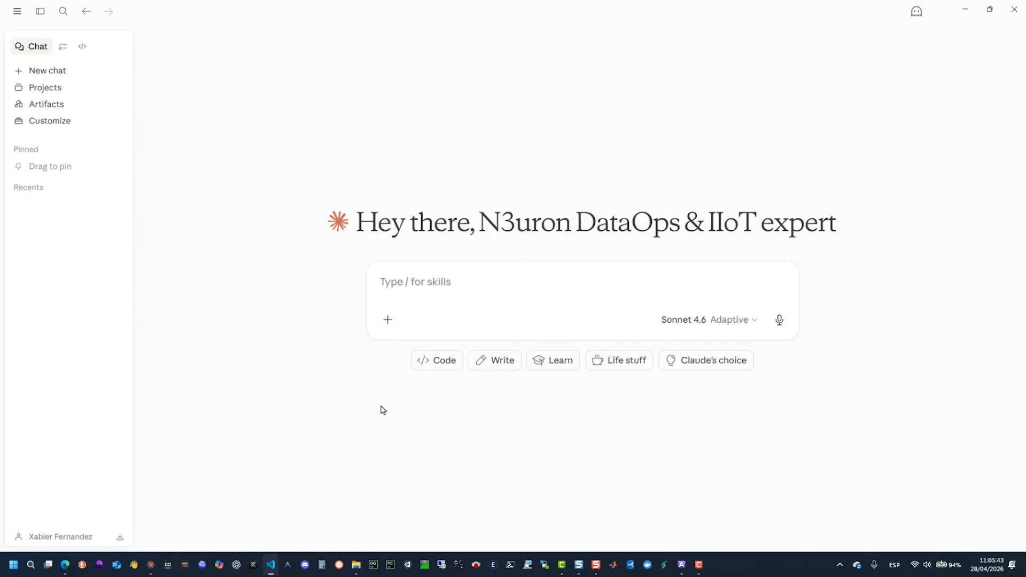
{"action": "left_click", "coordinate": [420, 289]}
{"action": "key", "text": "ctrl+v"}
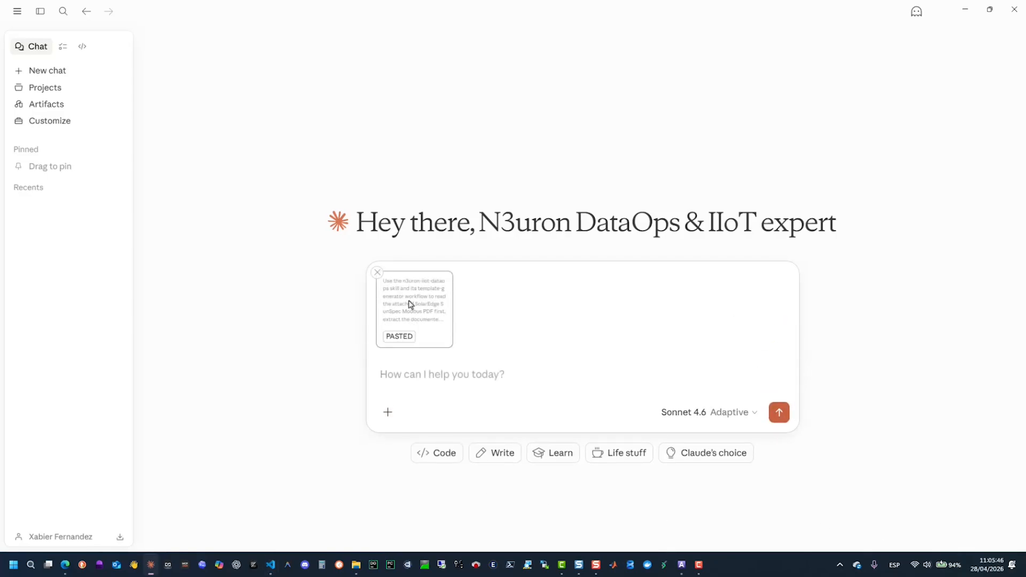
- Open the pasted prompt and examine its goal, source-of-truth rule and extraction rules up to those forbidding scaling
{"action": "left_click", "coordinate": [409, 304]}
{"action": "left_click_drag", "start_coordinate": [291, 104], "coordinate": [655, 231]}
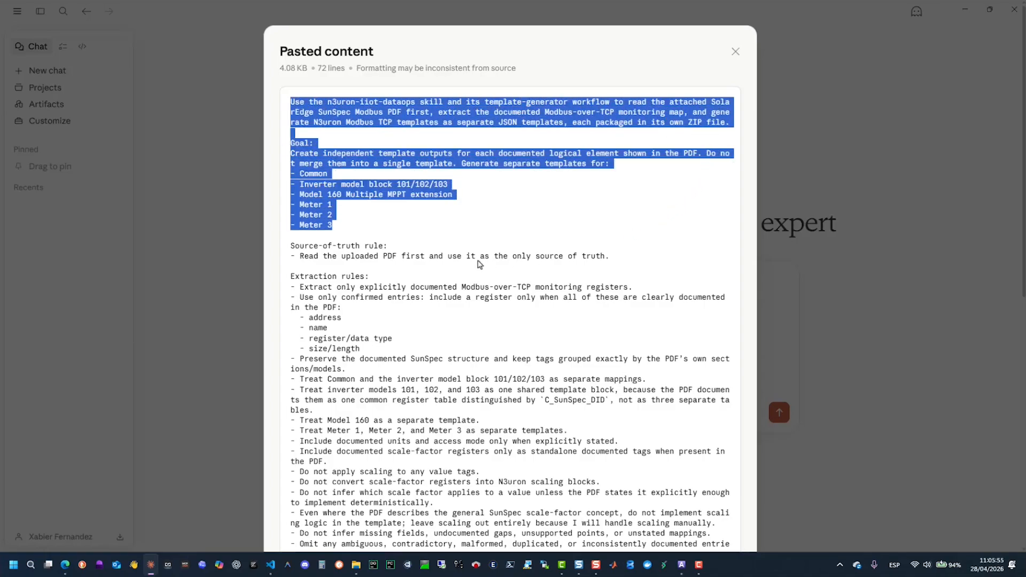
{"action": "scroll", "coordinate": [463, 242], "scroll_direction": "down", "scroll_amount": 2}
{"action": "left_click_drag", "start_coordinate": [293, 140], "coordinate": [613, 152]}
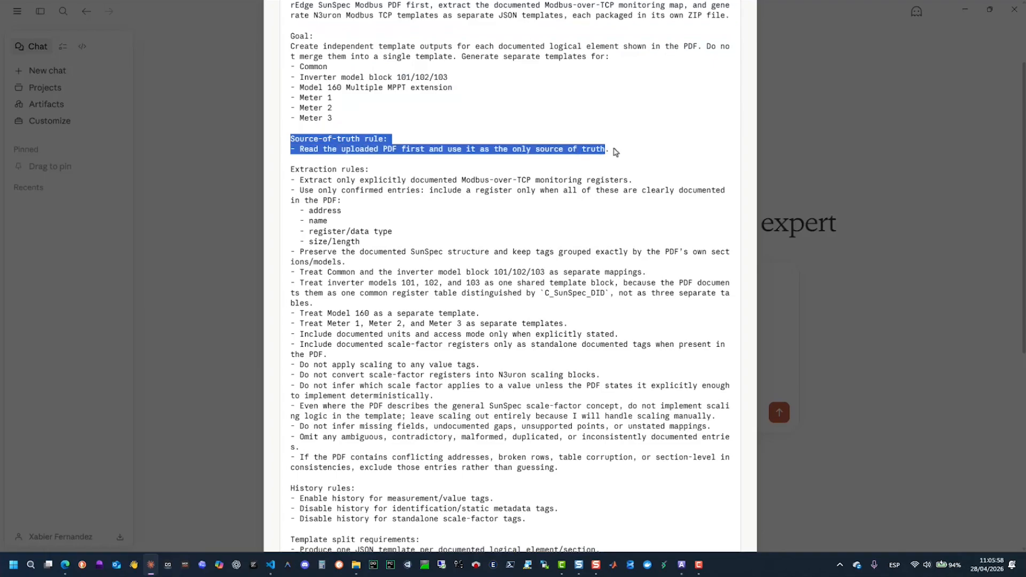
{"action": "scroll", "coordinate": [445, 196], "scroll_direction": "down", "scroll_amount": 2}
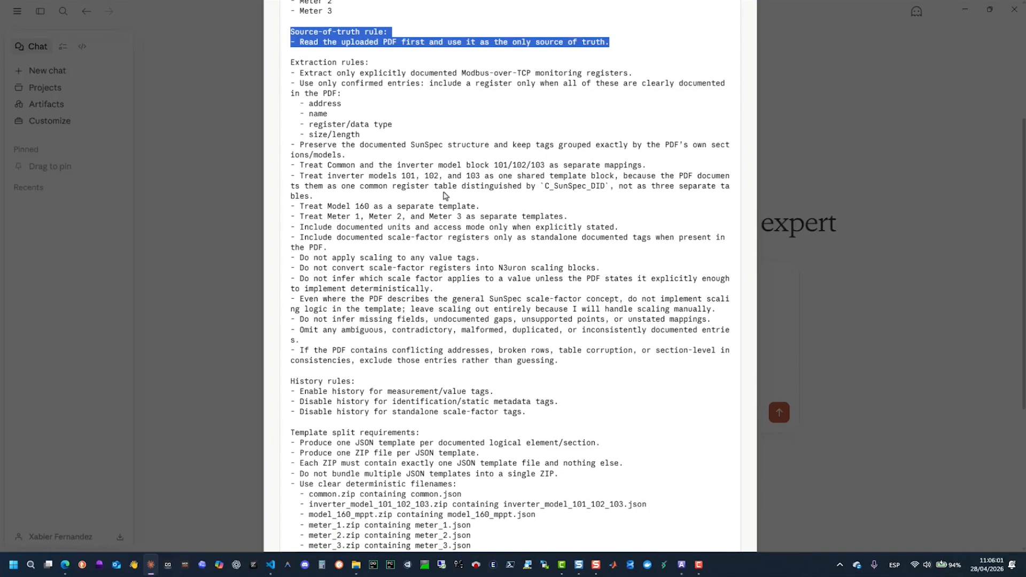
{"action": "left_click_drag", "start_coordinate": [293, 63], "coordinate": [611, 252]}
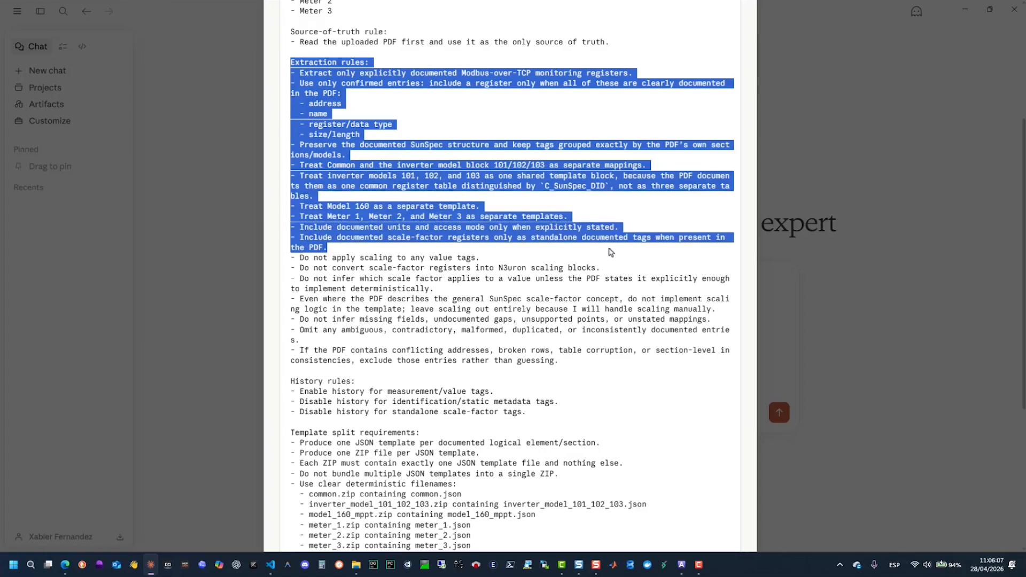
{"action": "left_click", "coordinate": [451, 255]}
{"action": "left_click_drag", "start_coordinate": [298, 257], "coordinate": [569, 297]}
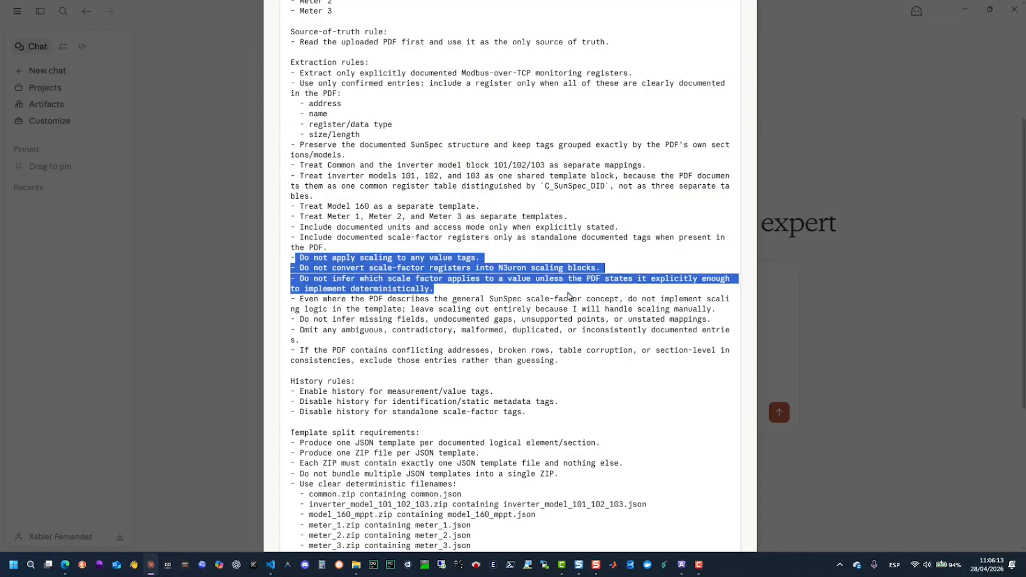
- Examine the prompt's remaining extraction rules on manual scaling, missing fields, ambiguous entries and conflicting addresses
{"action": "scroll", "coordinate": [442, 317], "scroll_direction": "down", "scroll_amount": 3}
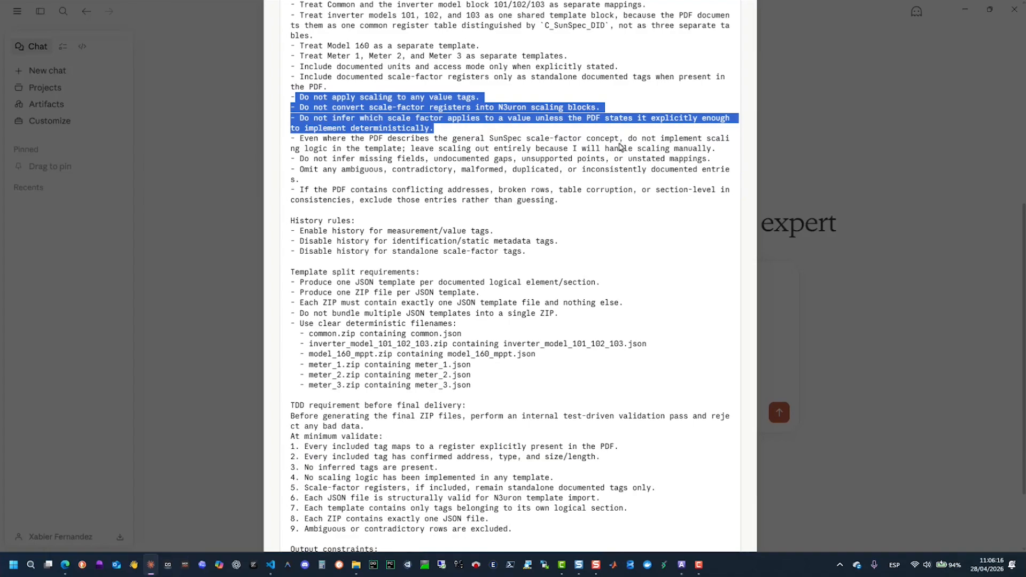
{"action": "left_click", "coordinate": [447, 155]}
{"action": "left_click_drag", "start_coordinate": [323, 143], "coordinate": [717, 157]}
{"action": "left_click", "coordinate": [562, 170]}
{"action": "left_click_drag", "start_coordinate": [300, 159], "coordinate": [589, 215]}
{"action": "scroll", "coordinate": [375, 228], "scroll_direction": "down", "scroll_amount": 3}
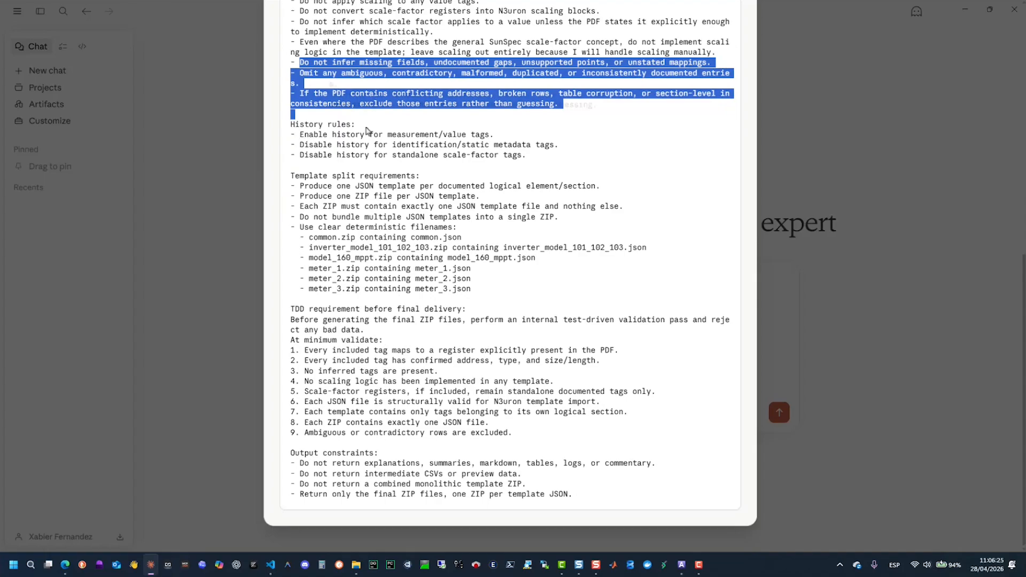
- Examine the prompt's history rules, TDD validation list and output constraints, closing the pasted content at the end
{"action": "left_click", "coordinate": [417, 129]}
{"action": "left_click_drag", "start_coordinate": [291, 125], "coordinate": [529, 156]}
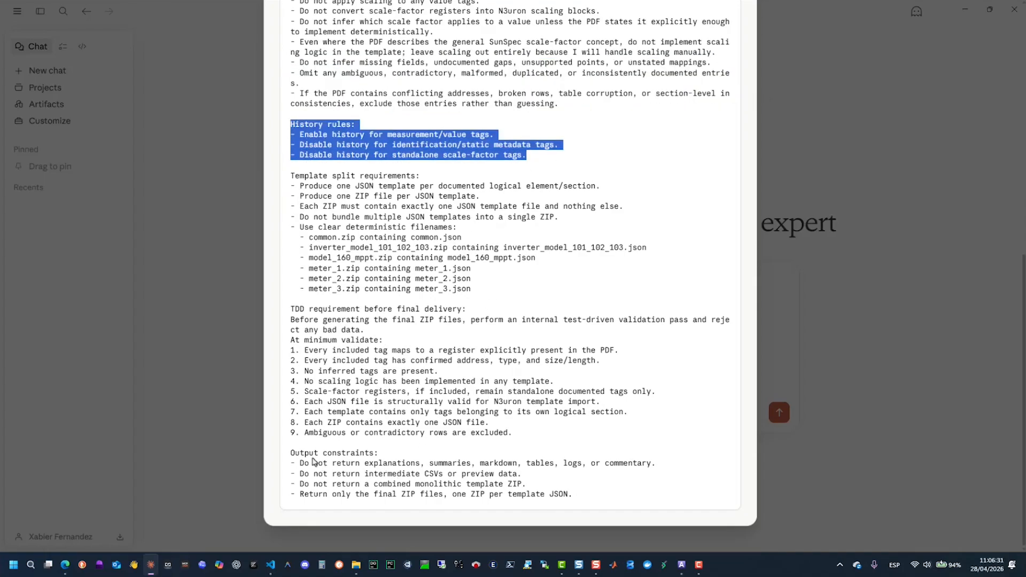
{"action": "left_click_drag", "start_coordinate": [305, 423], "coordinate": [489, 425]}
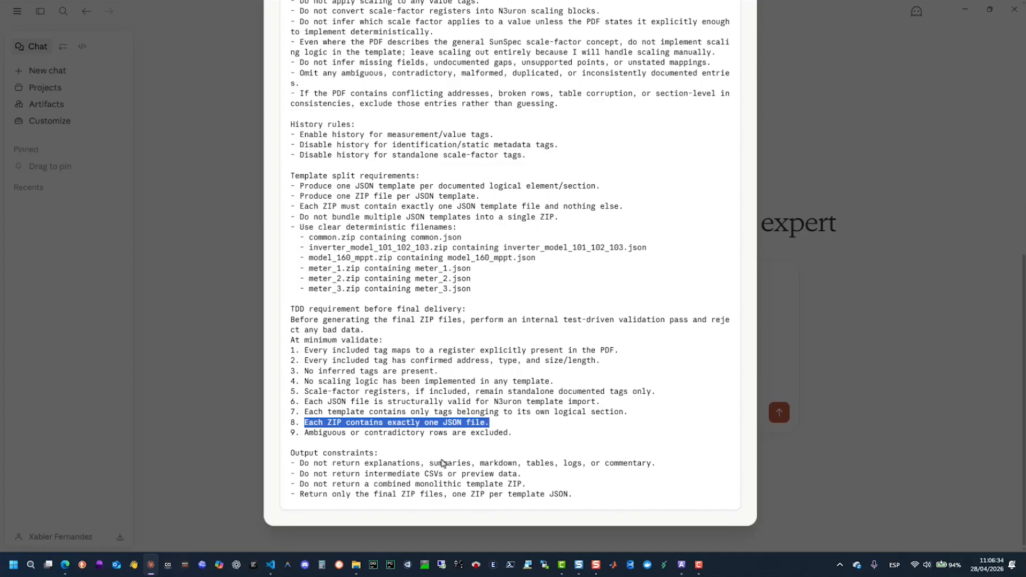
{"action": "left_click_drag", "start_coordinate": [293, 454], "coordinate": [585, 510]}
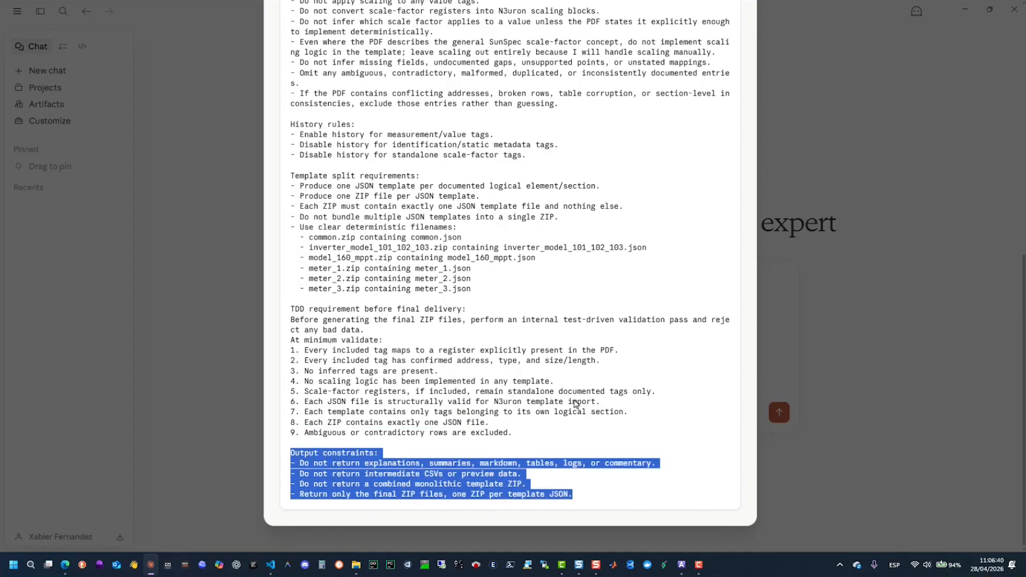
{"action": "scroll", "coordinate": [575, 396], "scroll_direction": "up", "scroll_amount": 4}
{"action": "scroll", "coordinate": [577, 390], "scroll_direction": "up", "scroll_amount": 5}
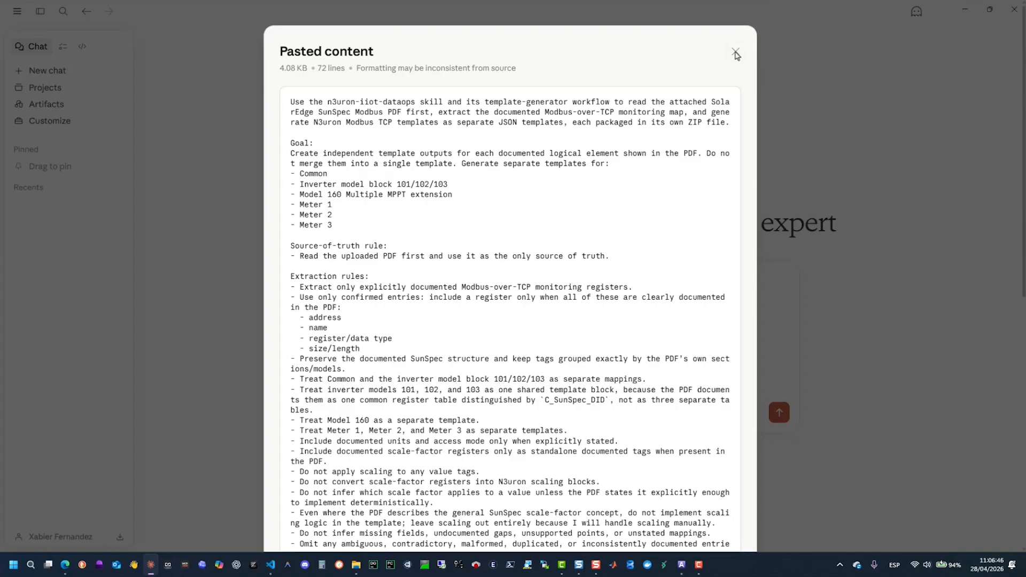
{"action": "left_click", "coordinate": [801, 169]}
- Attach document_pdf.pdf from the Skill_Demo folder and send the prompt with the message "Follow the instructions using n3uron skills knowledge"
{"action": "left_click", "coordinate": [392, 408]}
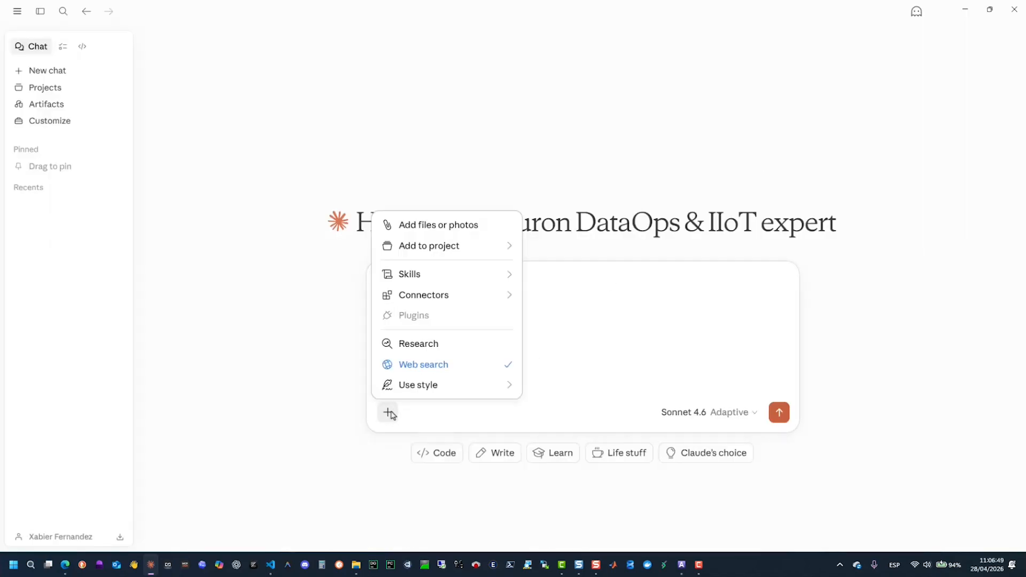
{"action": "left_click", "coordinate": [433, 229]}
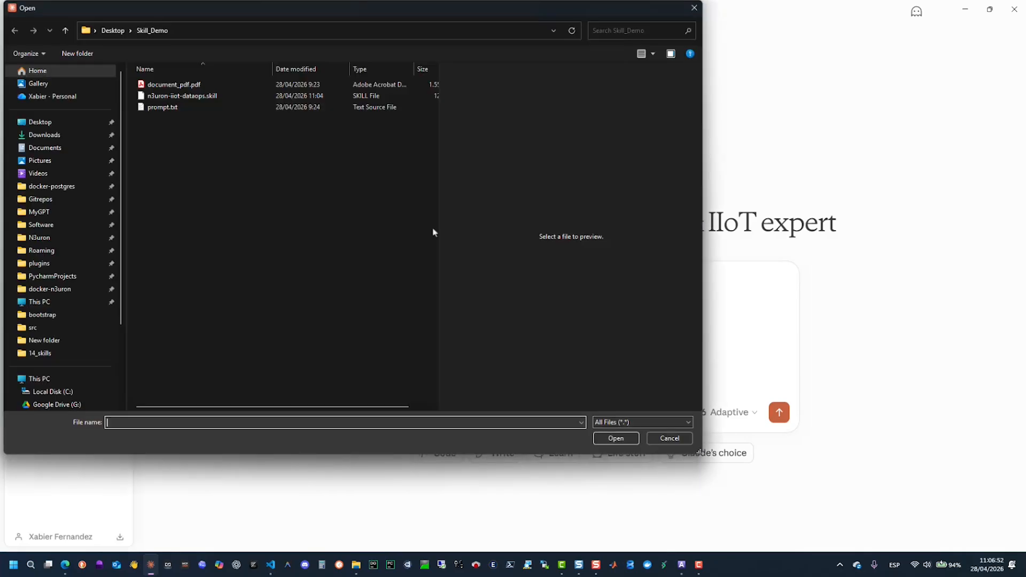
{"action": "left_click", "coordinate": [171, 88]}
{"action": "left_click", "coordinate": [609, 428]}
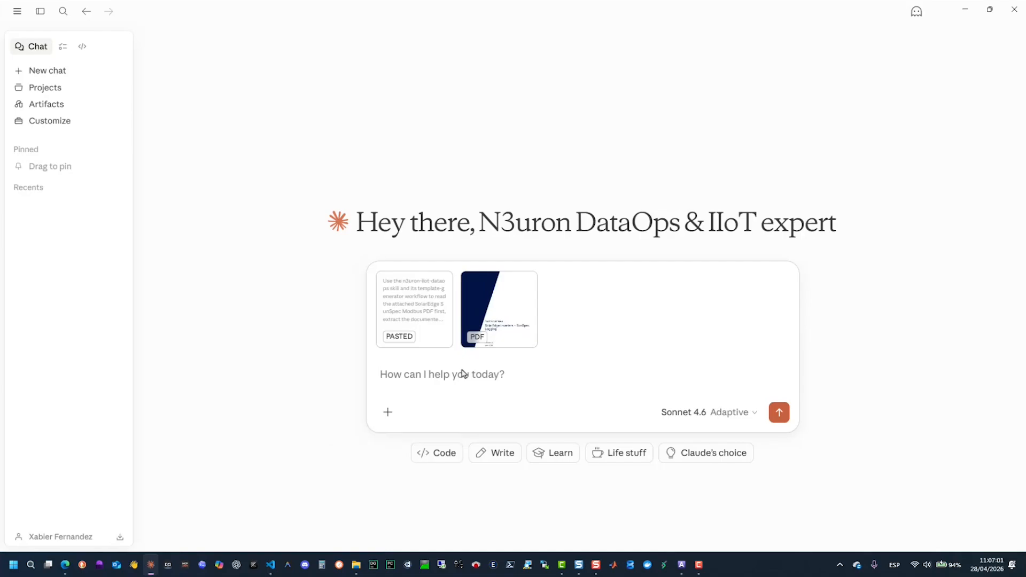
{"action": "type", "text": "F"}
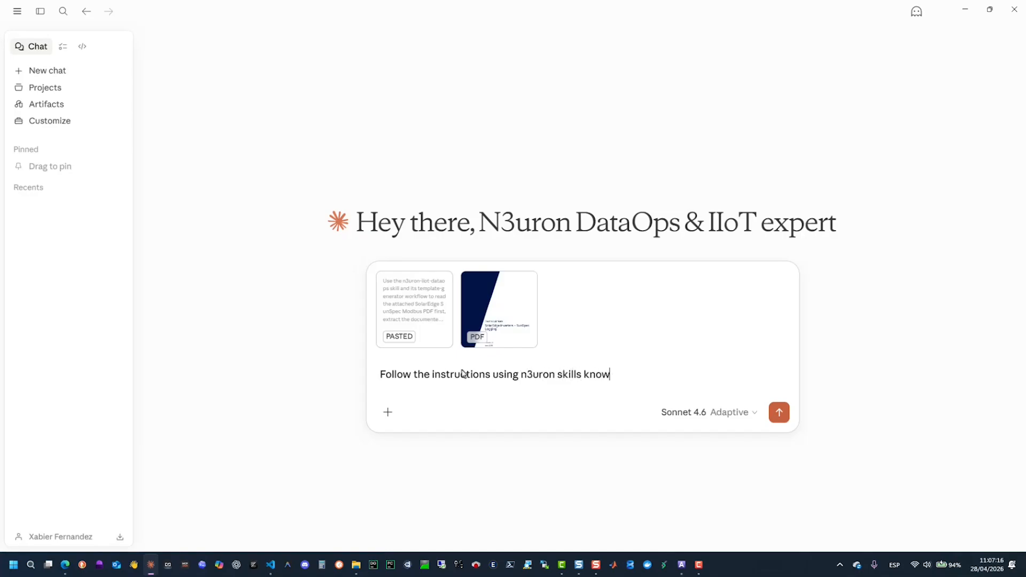
{"action": "left_click", "coordinate": [779, 413]}
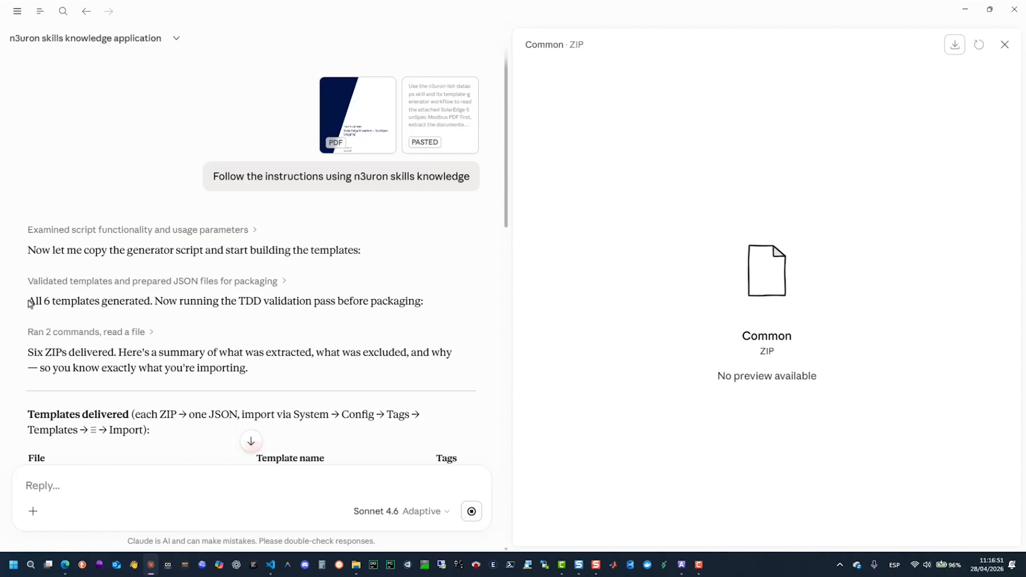
- Read the response's validation and delivery summary and examine the table of delivered template files
{"action": "left_click_drag", "start_coordinate": [29, 303], "coordinate": [438, 304]}
{"action": "scroll", "coordinate": [244, 363], "scroll_direction": "down", "scroll_amount": 1}
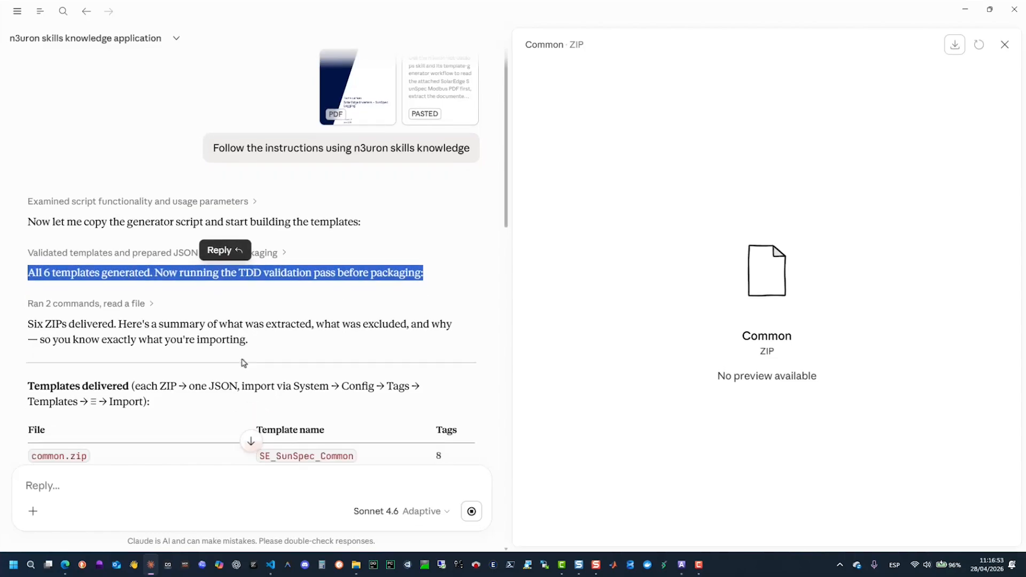
{"action": "scroll", "coordinate": [244, 363], "scroll_direction": "down", "scroll_amount": 3}
{"action": "left_click_drag", "start_coordinate": [32, 247], "coordinate": [268, 264]}
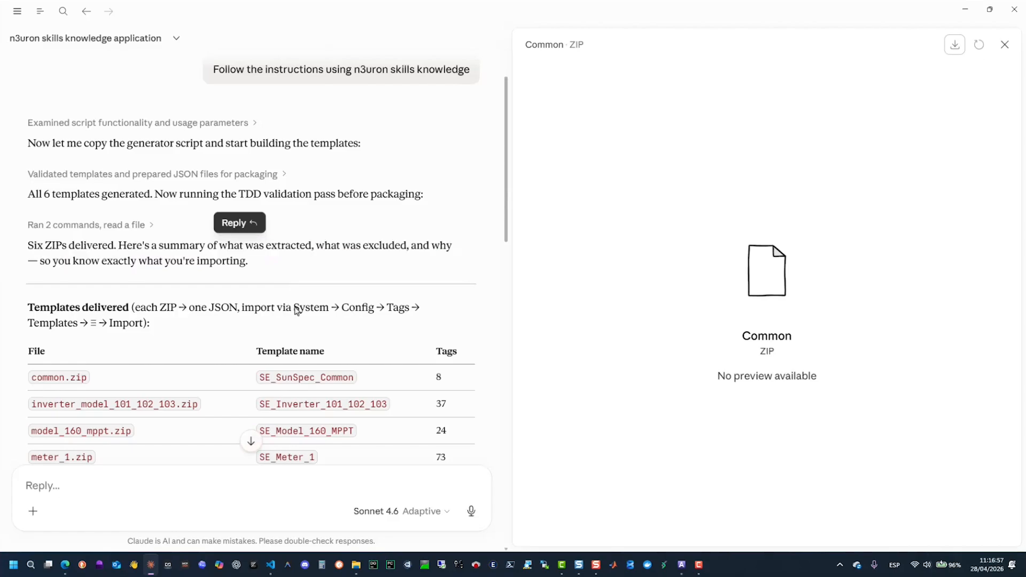
{"action": "scroll", "coordinate": [296, 311], "scroll_direction": "down", "scroll_amount": 6}
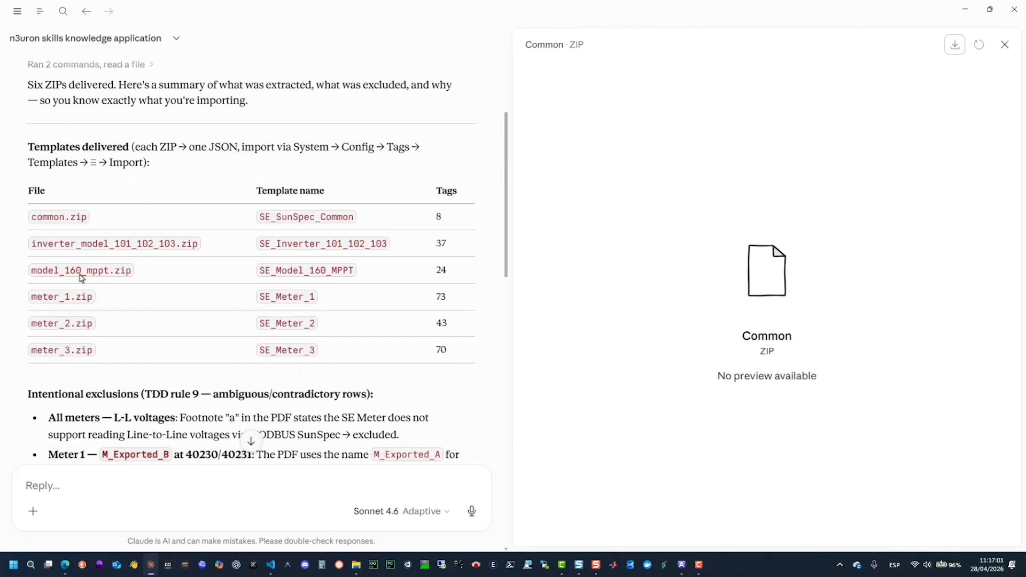
- Examine the intentional exclusions for the L-L voltages of all meters and the Meter 1 M_Exported_B register
{"action": "scroll", "coordinate": [119, 340], "scroll_direction": "down", "scroll_amount": 4}
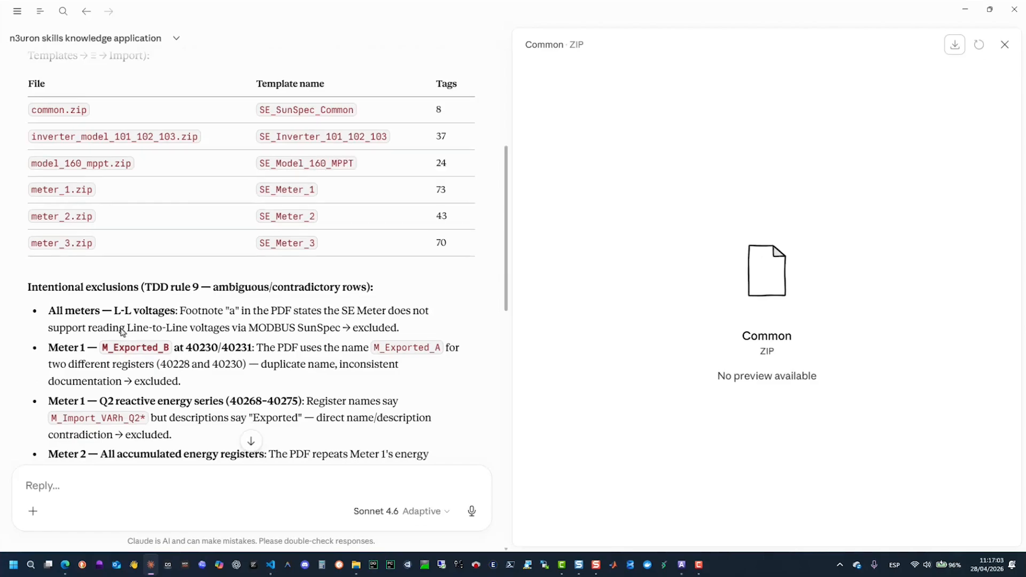
{"action": "scroll", "coordinate": [122, 332], "scroll_direction": "down", "scroll_amount": 4}
{"action": "scroll", "coordinate": [123, 332], "scroll_direction": "down", "scroll_amount": 2}
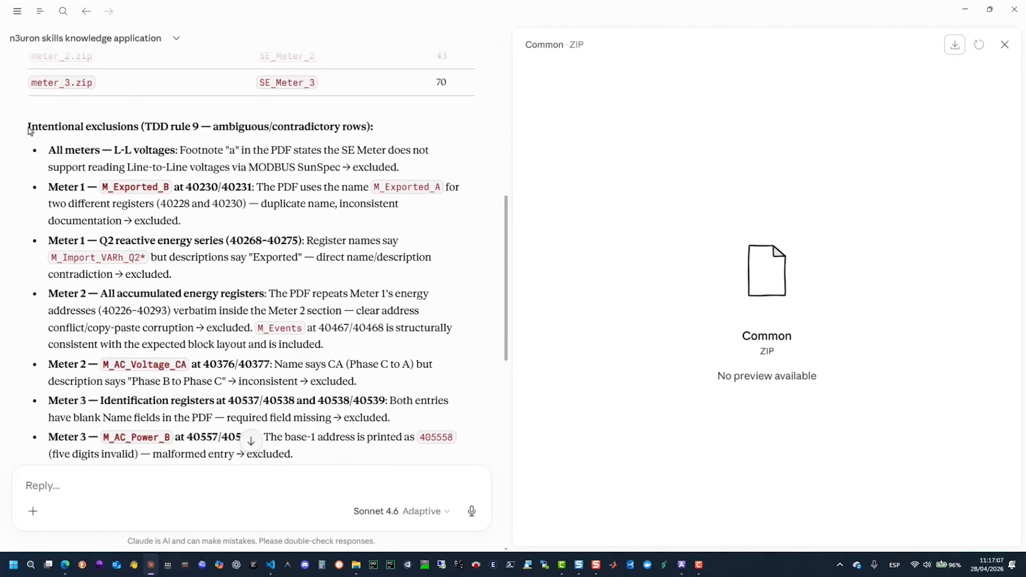
{"action": "left_click_drag", "start_coordinate": [29, 131], "coordinate": [349, 137]}
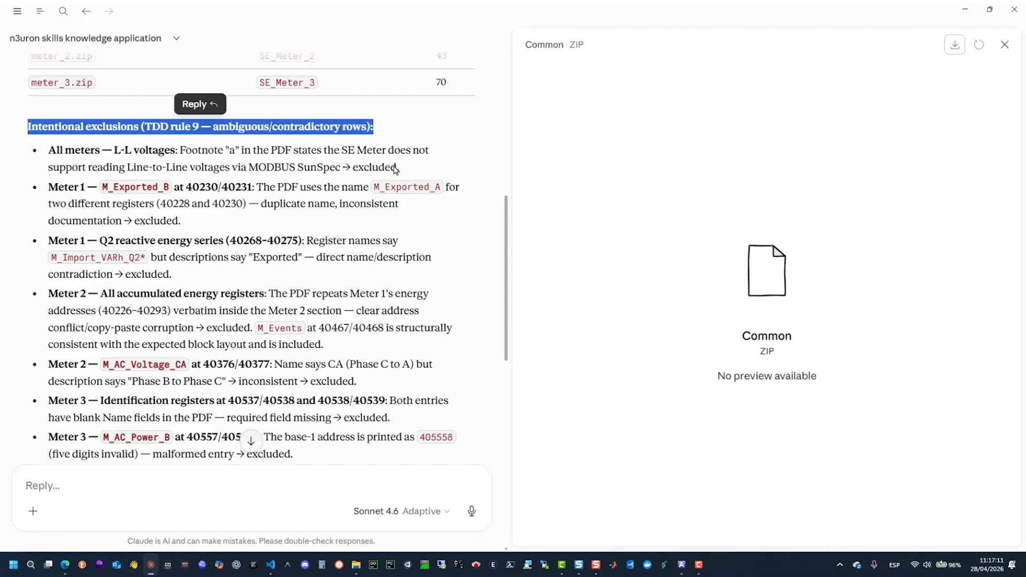
{"action": "left_click_drag", "start_coordinate": [410, 171], "coordinate": [52, 156]}
{"action": "left_click", "coordinate": [197, 223]}
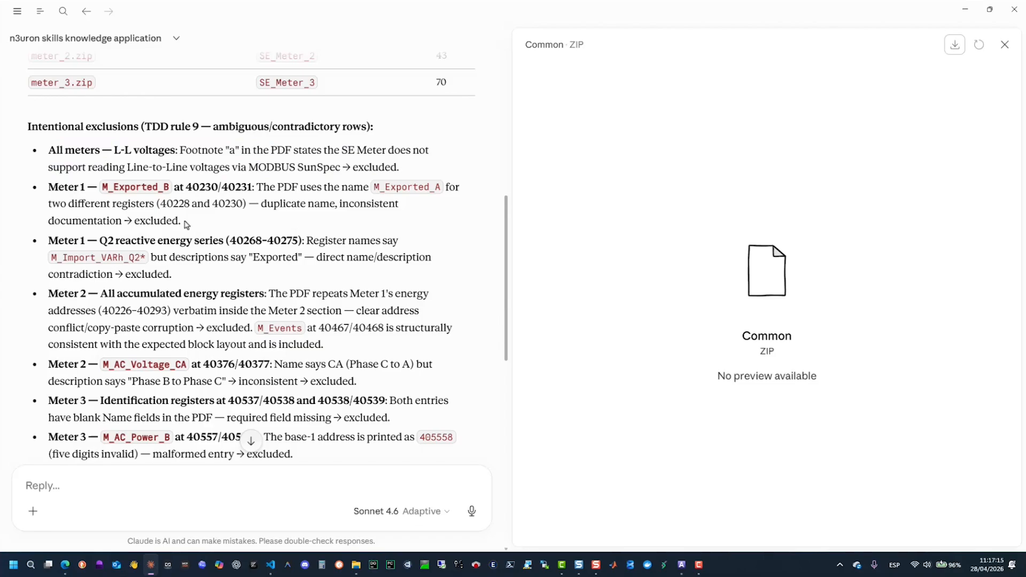
{"action": "left_click_drag", "start_coordinate": [186, 225], "coordinate": [64, 187]}
{"action": "left_click", "coordinate": [206, 202]}
{"action": "left_click_drag", "start_coordinate": [53, 207], "coordinate": [380, 221]}
- Review the remaining exclusions for Meter 2, Meter 3 and Model 160, ending with the note on scaling logic
{"action": "scroll", "coordinate": [365, 291], "scroll_direction": "down", "scroll_amount": 2}
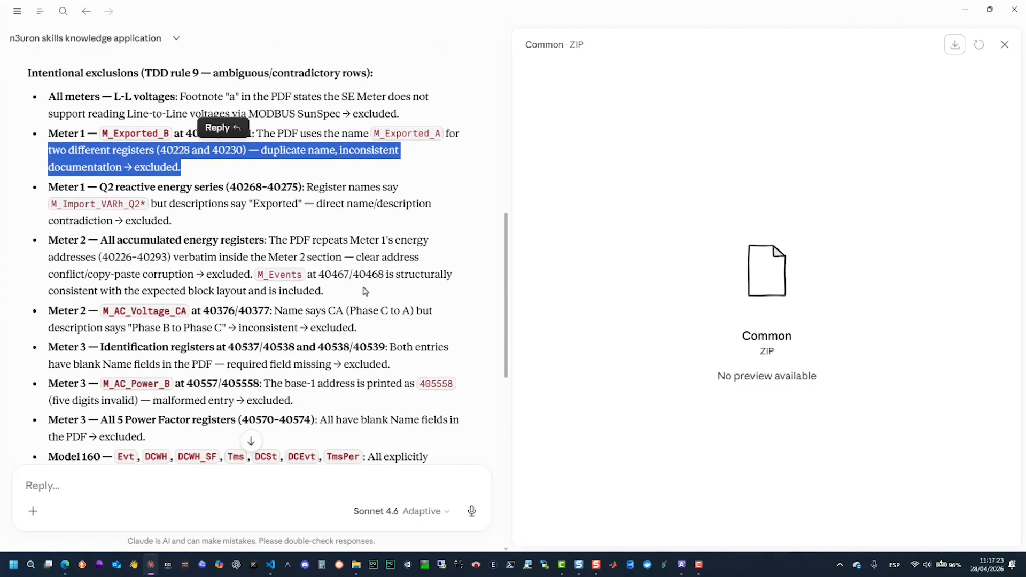
{"action": "scroll", "coordinate": [365, 291], "scroll_direction": "down", "scroll_amount": 3}
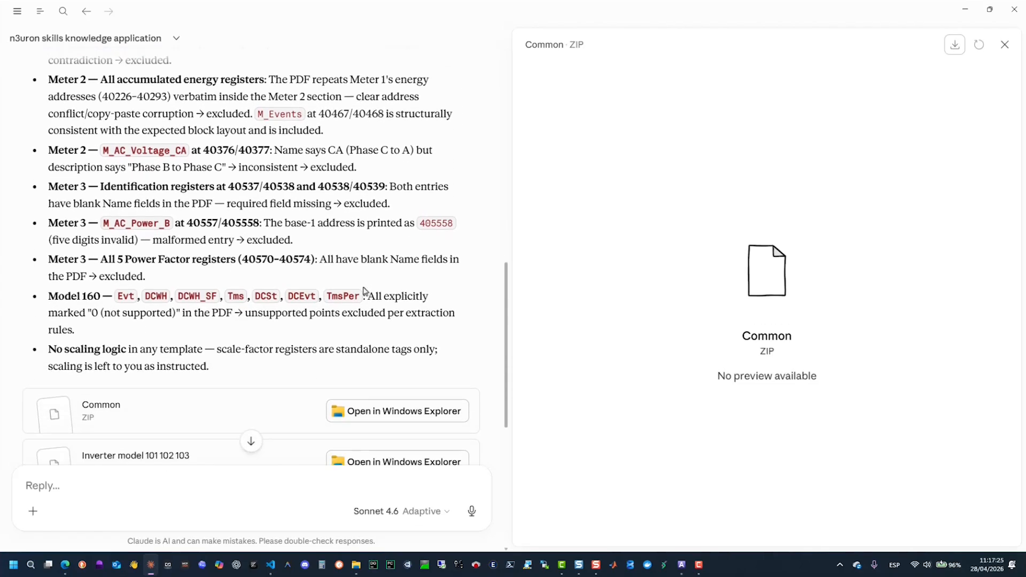
{"action": "scroll", "coordinate": [364, 291], "scroll_direction": "down", "scroll_amount": 1}
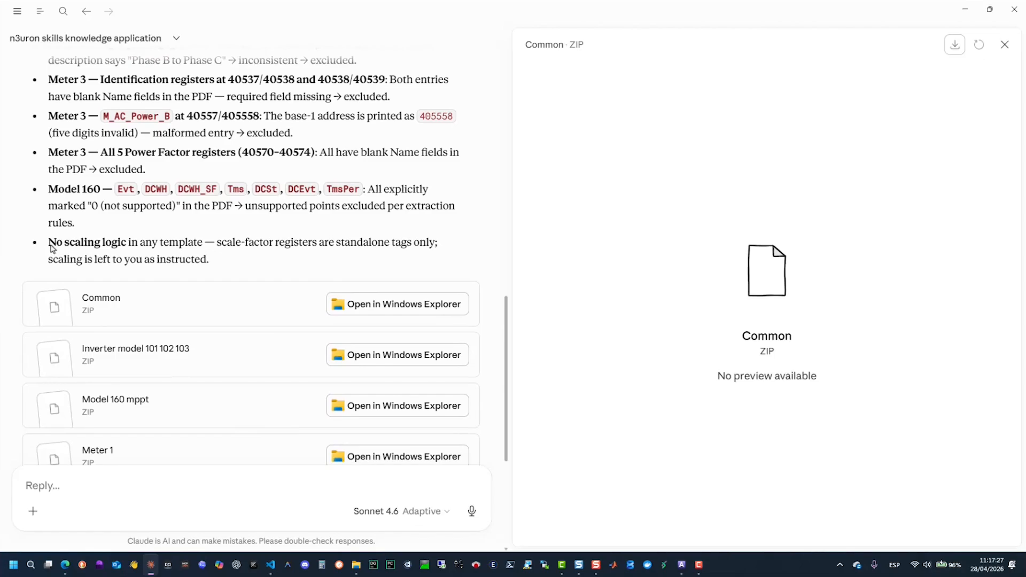
{"action": "left_click_drag", "start_coordinate": [57, 244], "coordinate": [231, 264]}
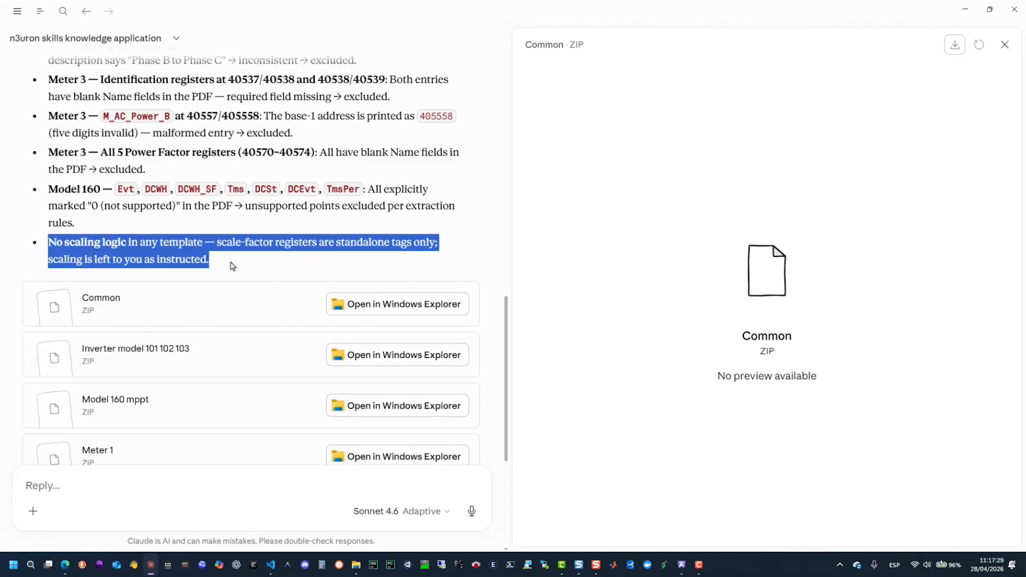
{"action": "left_click", "coordinate": [240, 257]}
- Download all generated template ZIPs together as files.zip into the Skill_Demo folder on the Desktop
{"action": "scroll", "coordinate": [244, 259], "scroll_direction": "down", "scroll_amount": 2}
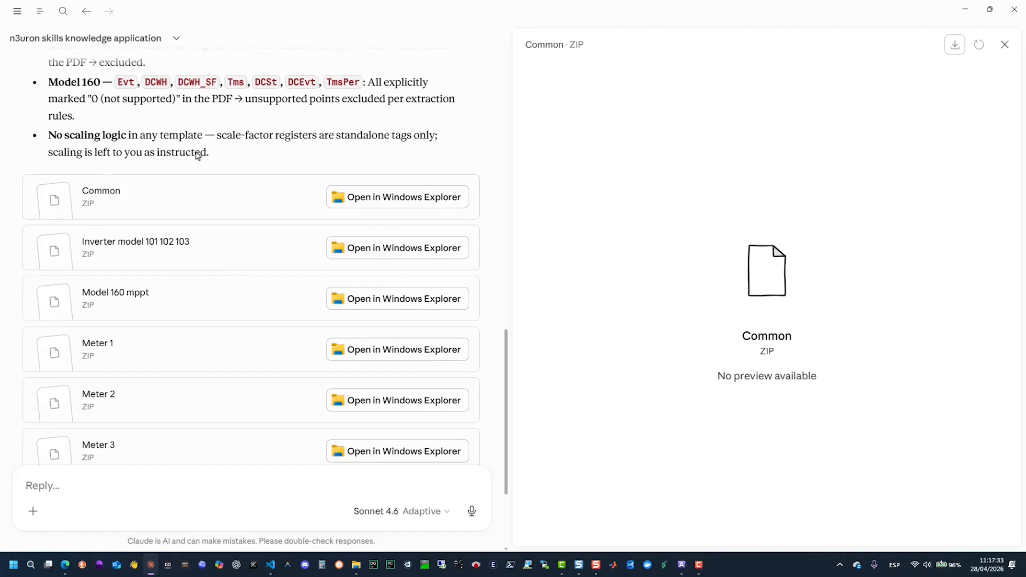
{"action": "scroll", "coordinate": [293, 191], "scroll_direction": "down", "scroll_amount": 3}
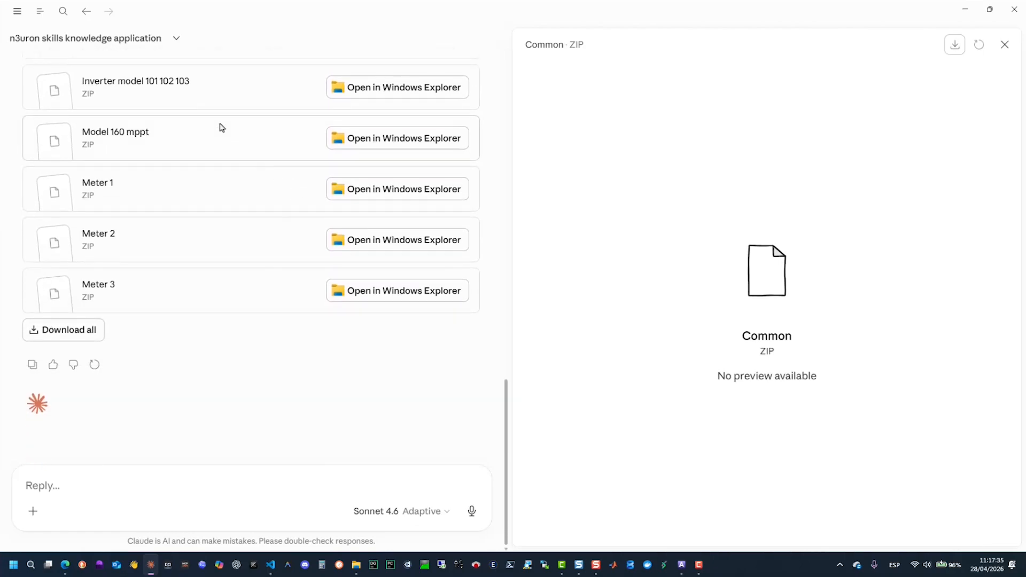
{"action": "left_click", "coordinate": [64, 330]}
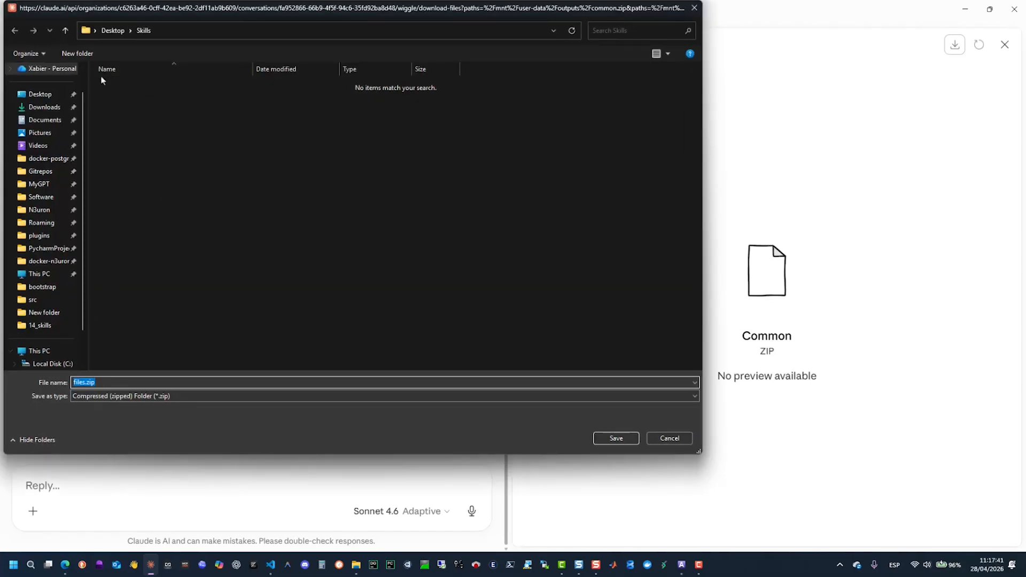
{"action": "left_click", "coordinate": [112, 30]}
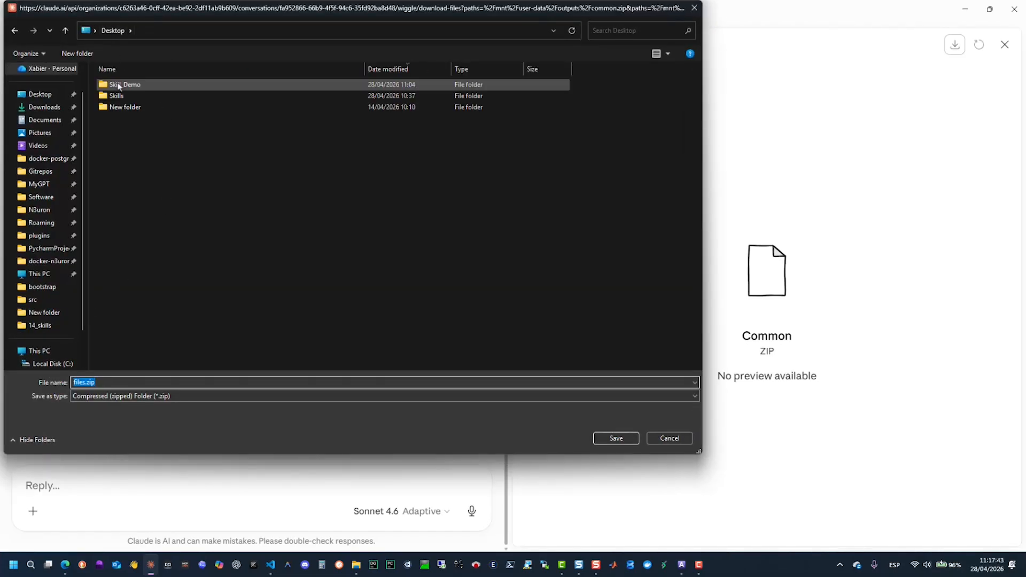
{"action": "double_click", "coordinate": [119, 86]}
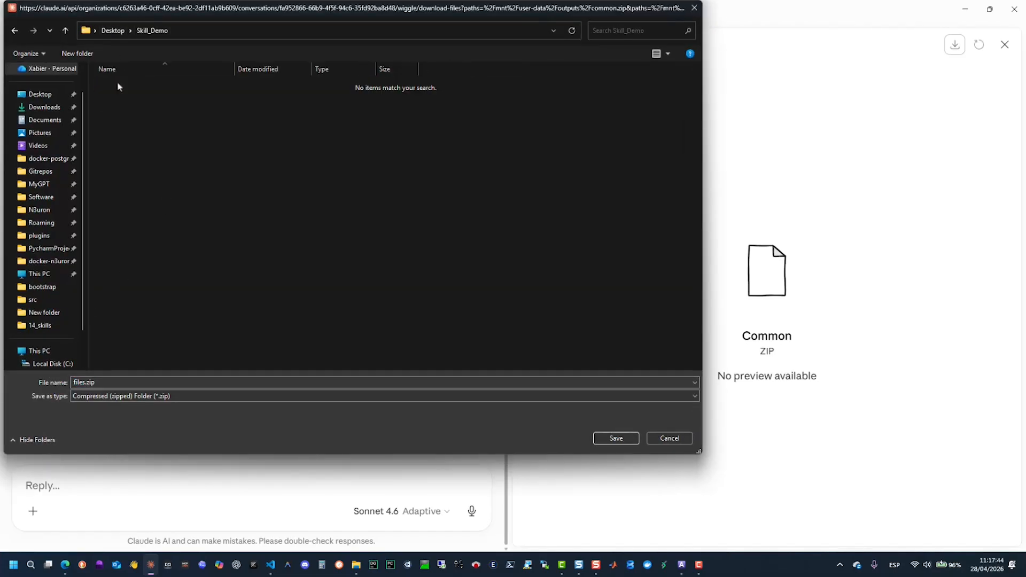
{"action": "left_click", "coordinate": [615, 439]}
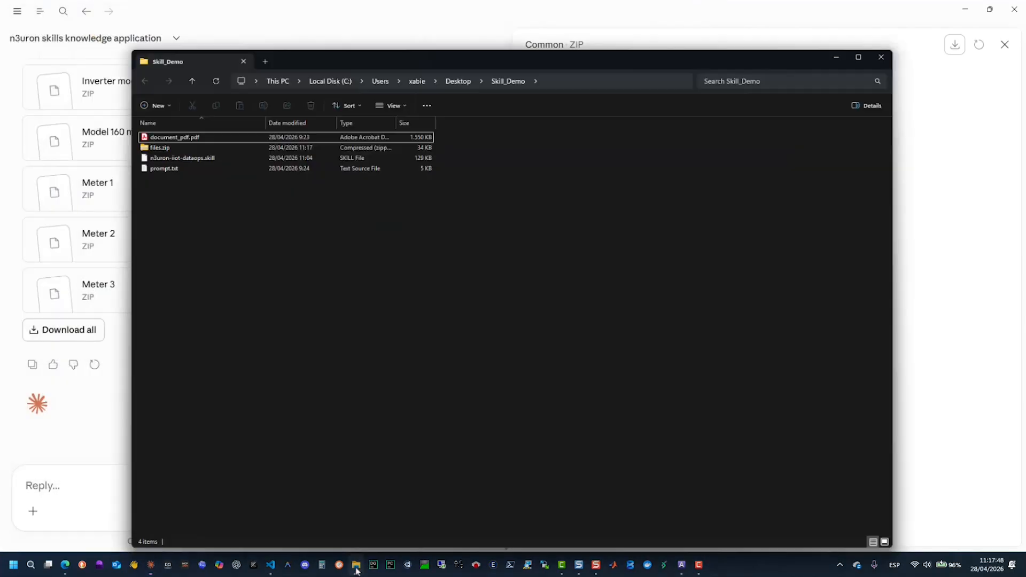
- Switch to File Explorer, extract files.zip into the Skill_Demo\files folder and open the extracted folder
{"action": "left_click", "coordinate": [356, 565]}
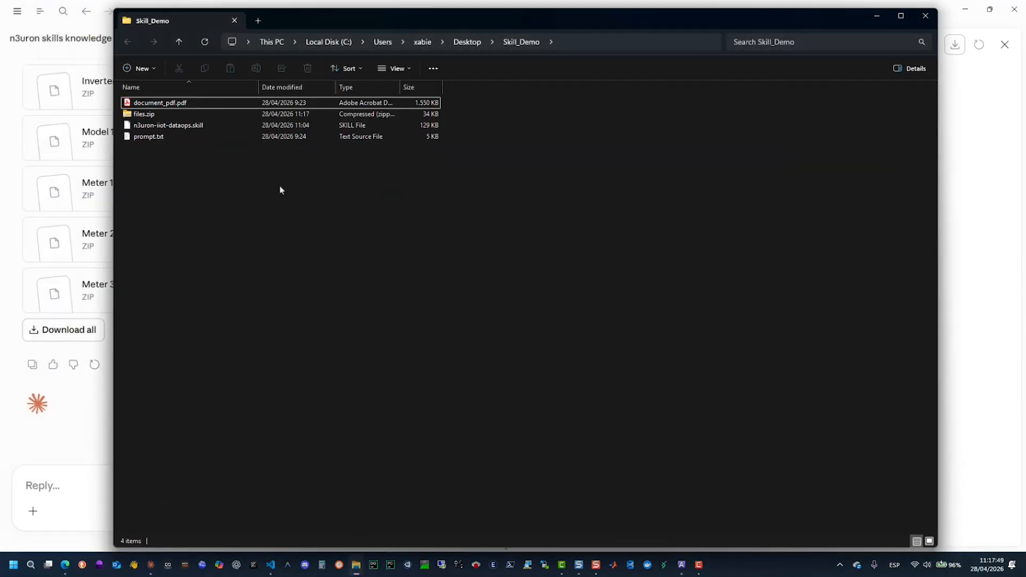
{"action": "left_click", "coordinate": [144, 114]}
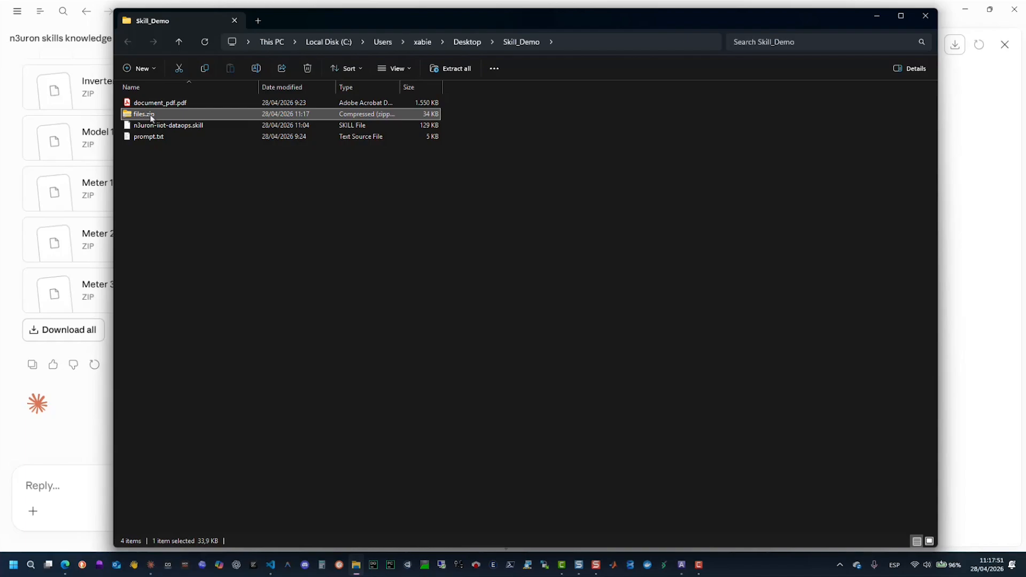
{"action": "right_click", "coordinate": [151, 116]}
{"action": "left_click", "coordinate": [221, 246]}
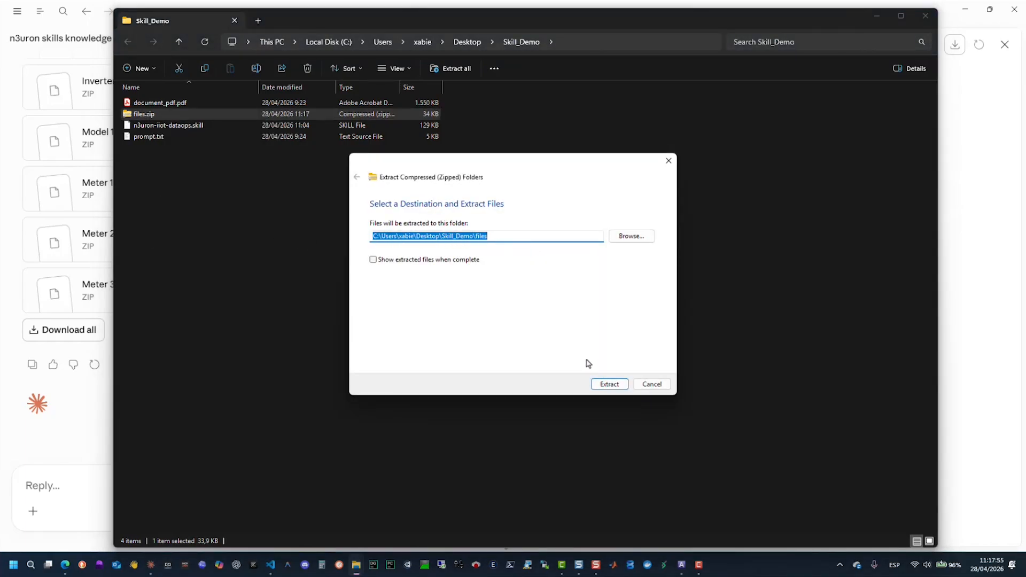
{"action": "left_click", "coordinate": [605, 385]}
{"action": "double_click", "coordinate": [132, 103]}
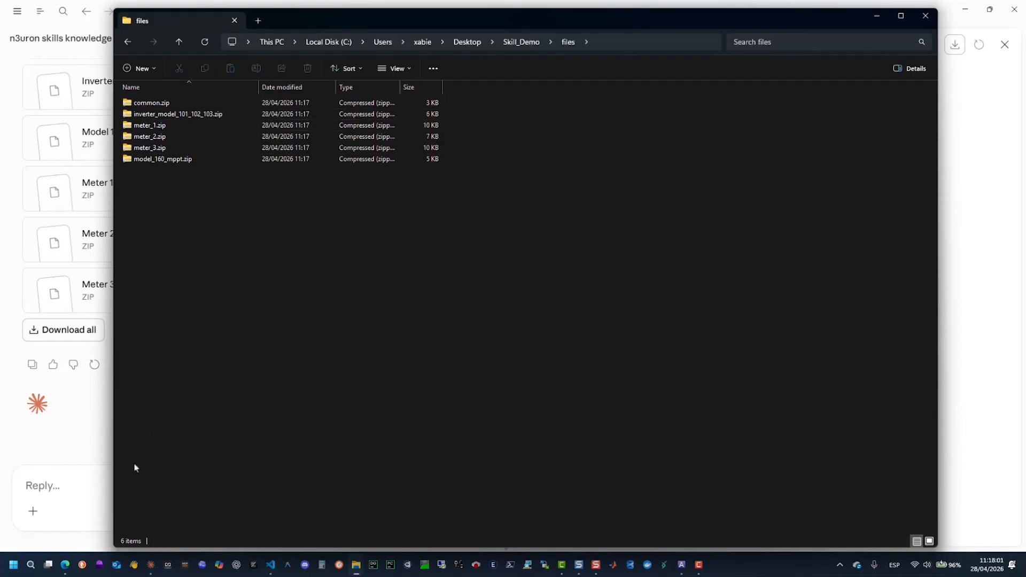
- Switch to the N3uron SKILL Demo page in the browser, keep the session open and show the node's Tags configuration
{"action": "mouse_move", "coordinate": [65, 565]}
{"action": "left_click", "coordinate": [72, 527]}
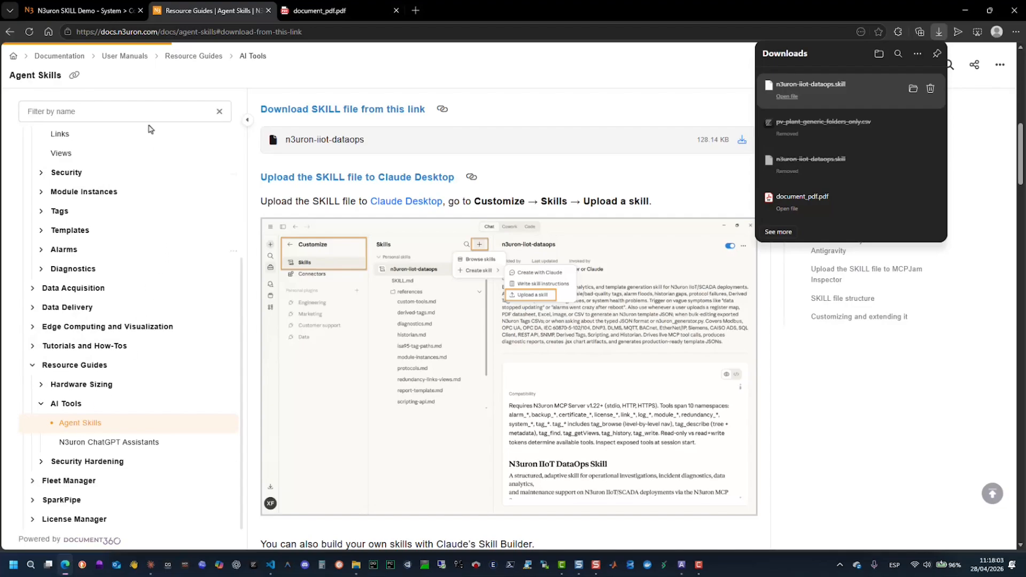
{"action": "left_click", "coordinate": [76, 9]}
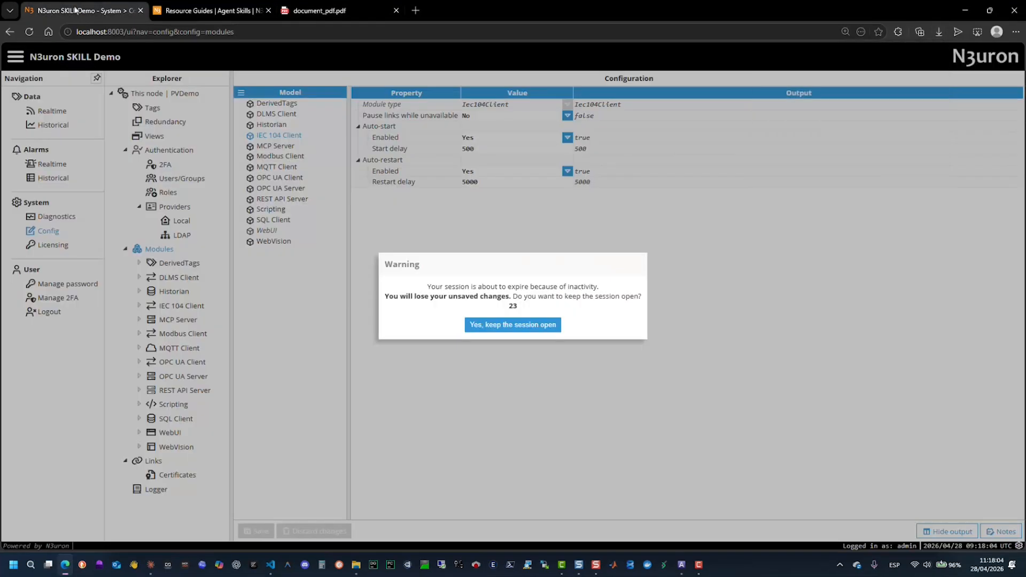
{"action": "left_click", "coordinate": [485, 325]}
{"action": "left_click", "coordinate": [156, 109]}
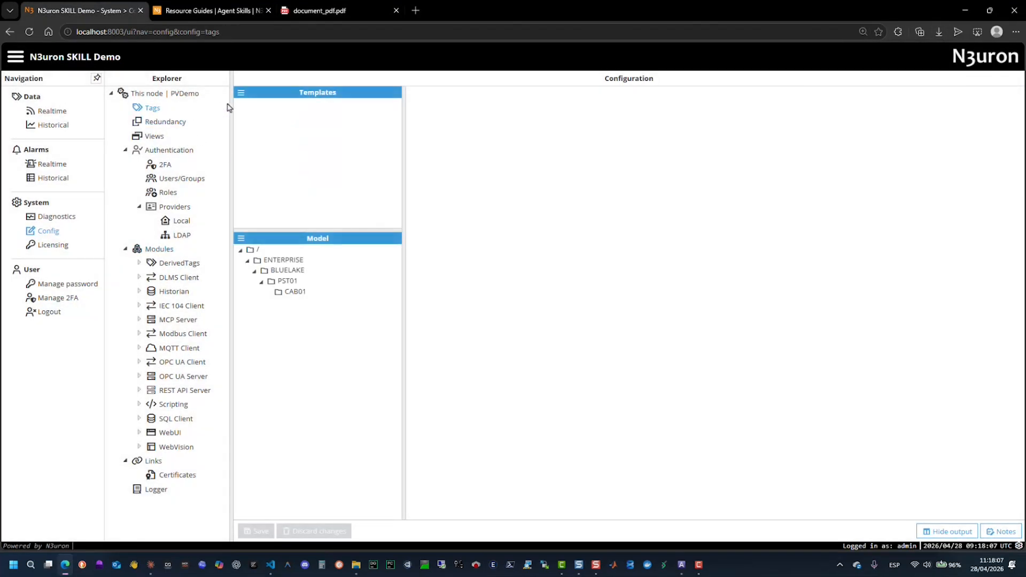
- Create a new template folder named SolarEdge
{"action": "left_click", "coordinate": [241, 94]}
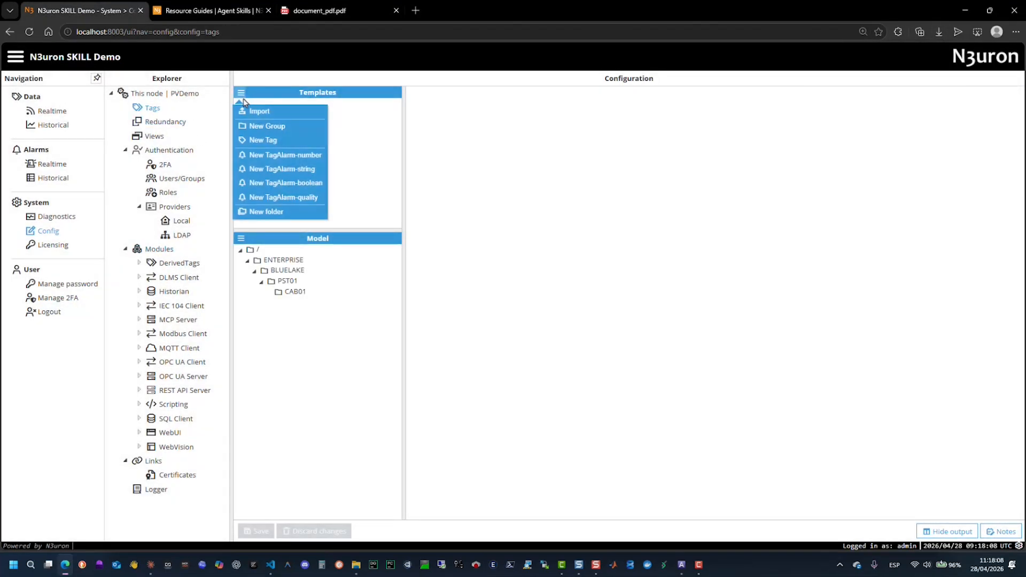
{"action": "left_click", "coordinate": [272, 212]}
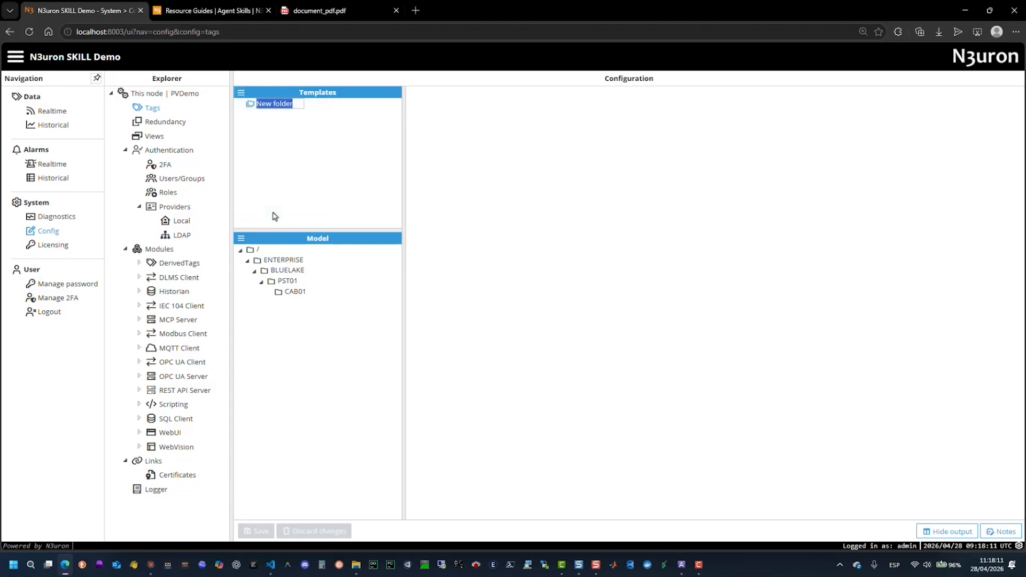
{"action": "type", "text": "SolarEdge"}
{"action": "key", "text": "Return"}
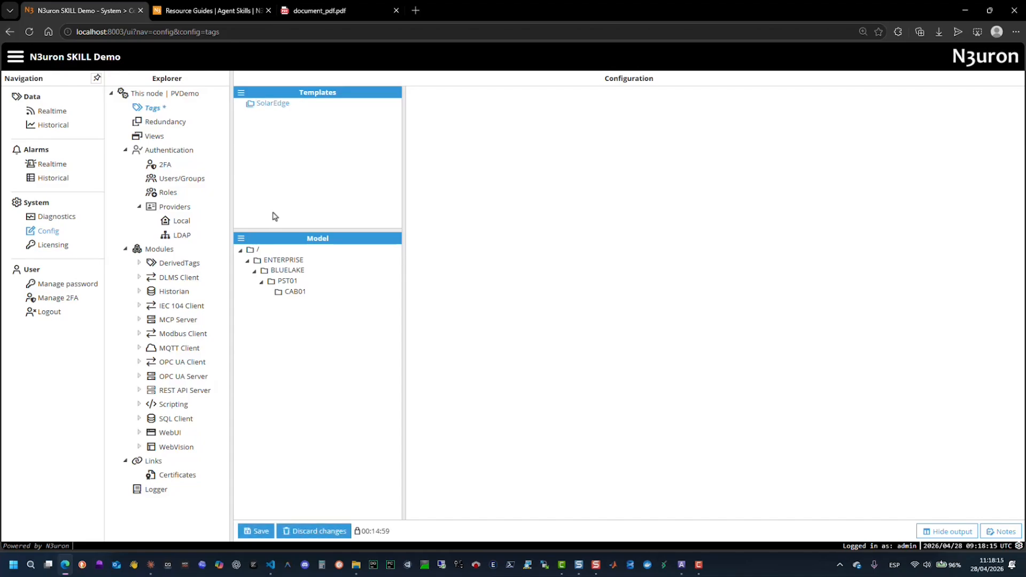
- Import all six template ZIPs from the Skill_Demo\files folder into the SolarEdge template folder
{"action": "right_click", "coordinate": [250, 109]}
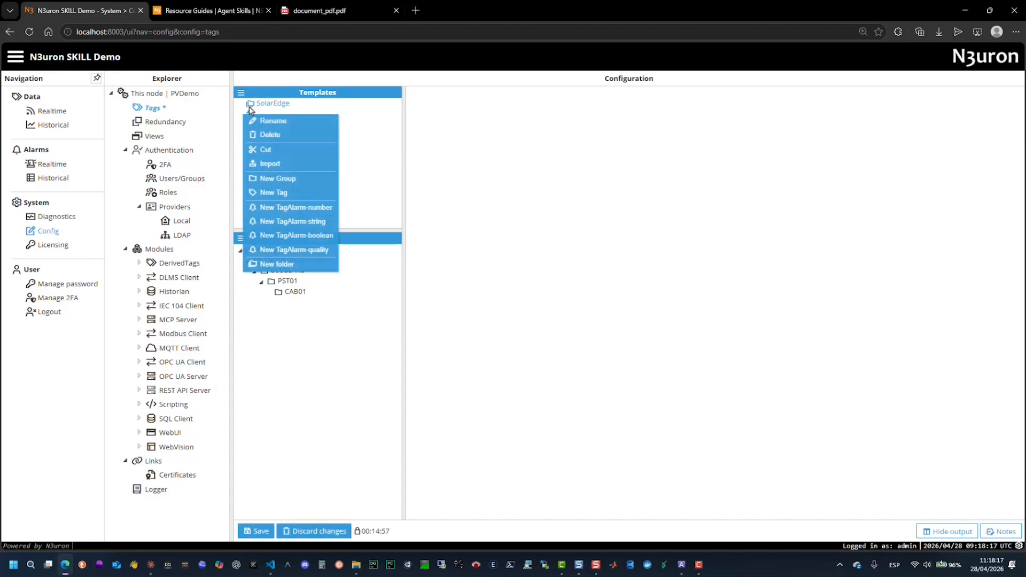
{"action": "left_click", "coordinate": [255, 165]}
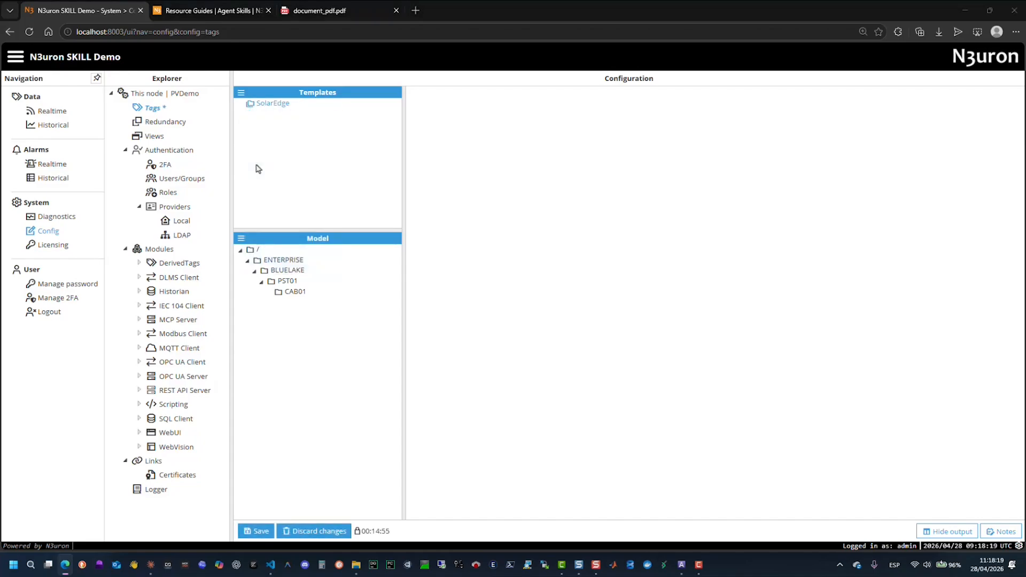
{"action": "left_click", "coordinate": [157, 84]}
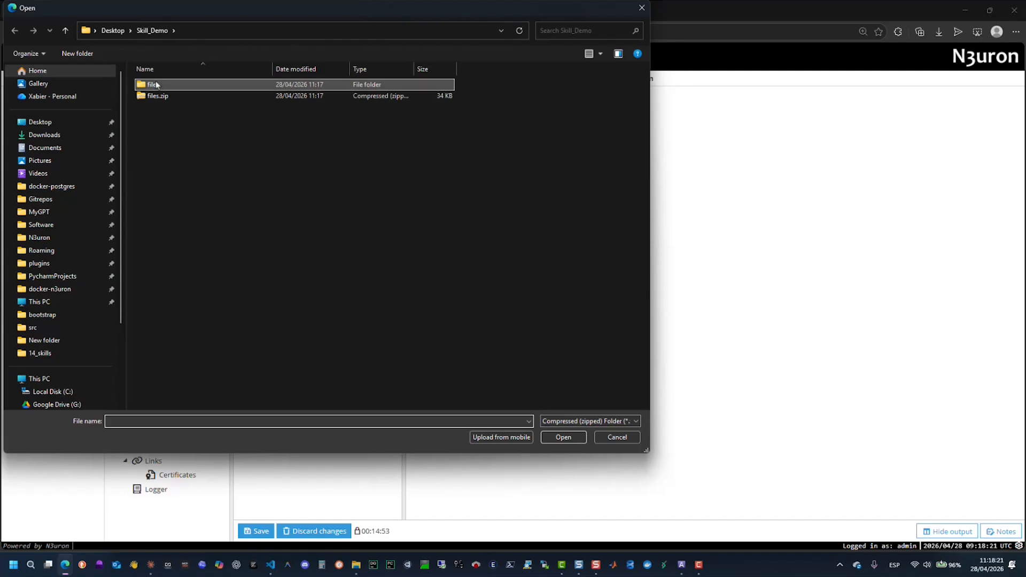
{"action": "double_click", "coordinate": [156, 85]}
{"action": "left_click", "coordinate": [156, 84]}
{"action": "left_click", "coordinate": [178, 141], "text": "shift"}
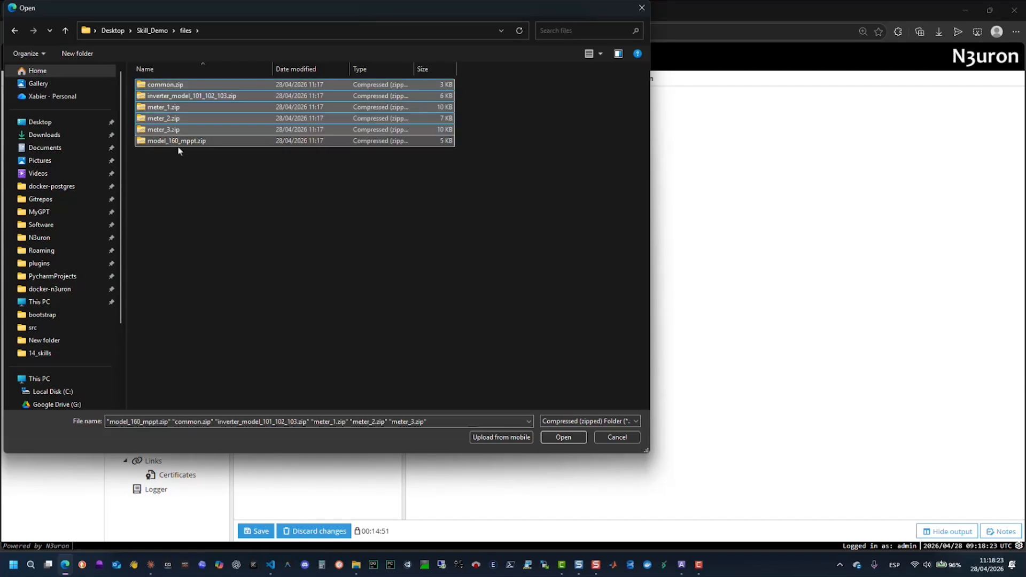
{"action": "left_click", "coordinate": [561, 438]}
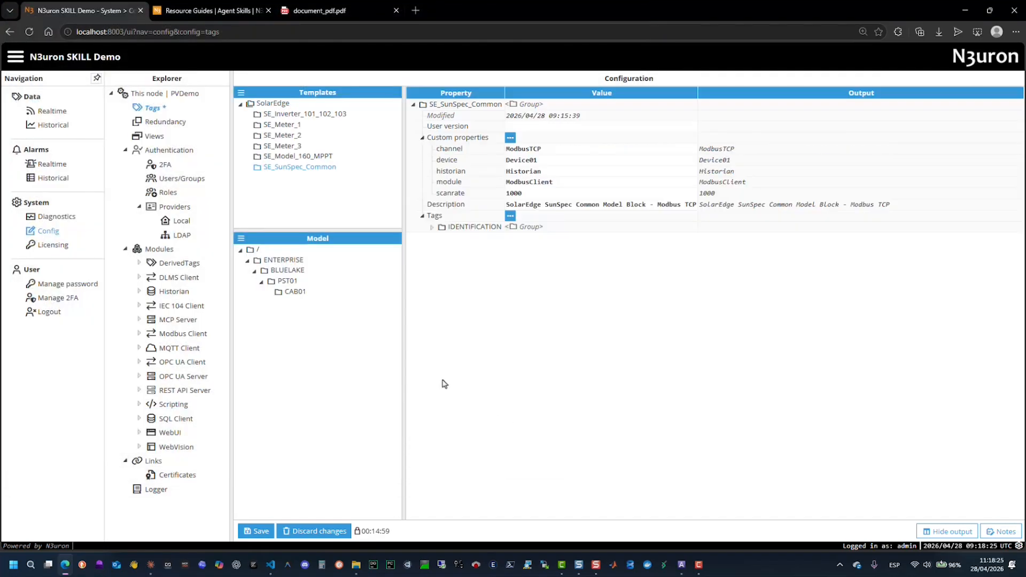
- Examine the custom properties of the SE_Meter_1 template: channel, device, historian, module and scanrate
{"action": "left_click", "coordinate": [284, 126]}
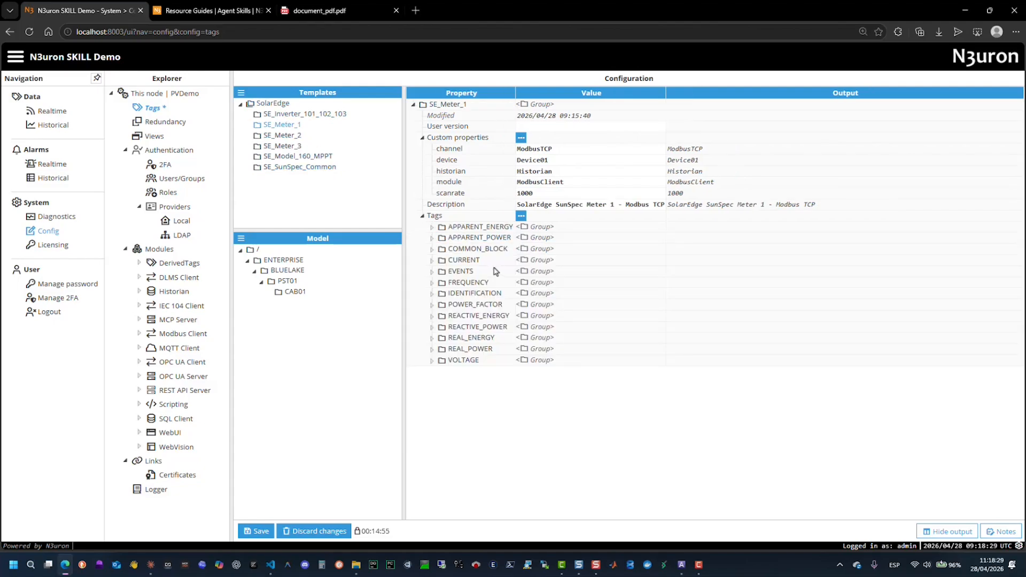
{"action": "left_click", "coordinate": [578, 150]}
{"action": "left_click_drag", "start_coordinate": [578, 150], "coordinate": [503, 158]}
{"action": "left_click_drag", "start_coordinate": [568, 174], "coordinate": [497, 174]}
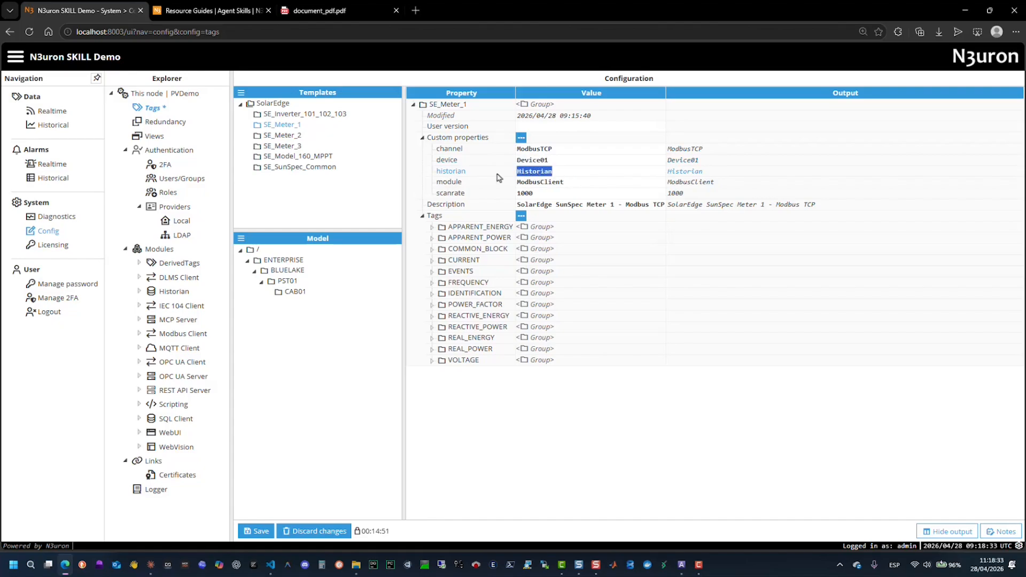
{"action": "left_click_drag", "start_coordinate": [582, 183], "coordinate": [512, 194]}
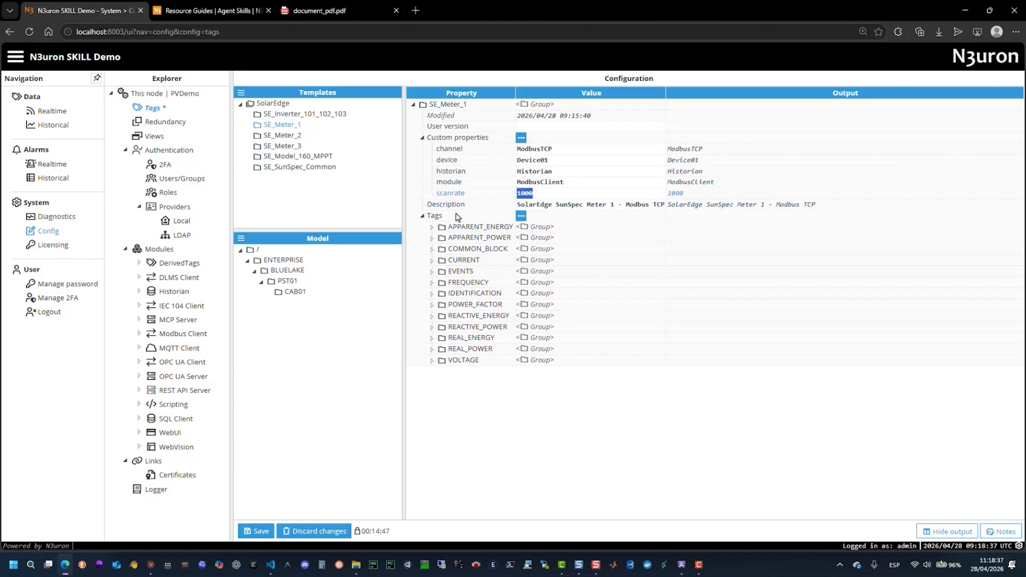
- Examine the M_Energy_VA_SF tag in SE_Meter_1's APPARENT_ENERGY group, including its description
{"action": "left_click", "coordinate": [433, 228]}
{"action": "left_click", "coordinate": [442, 250]}
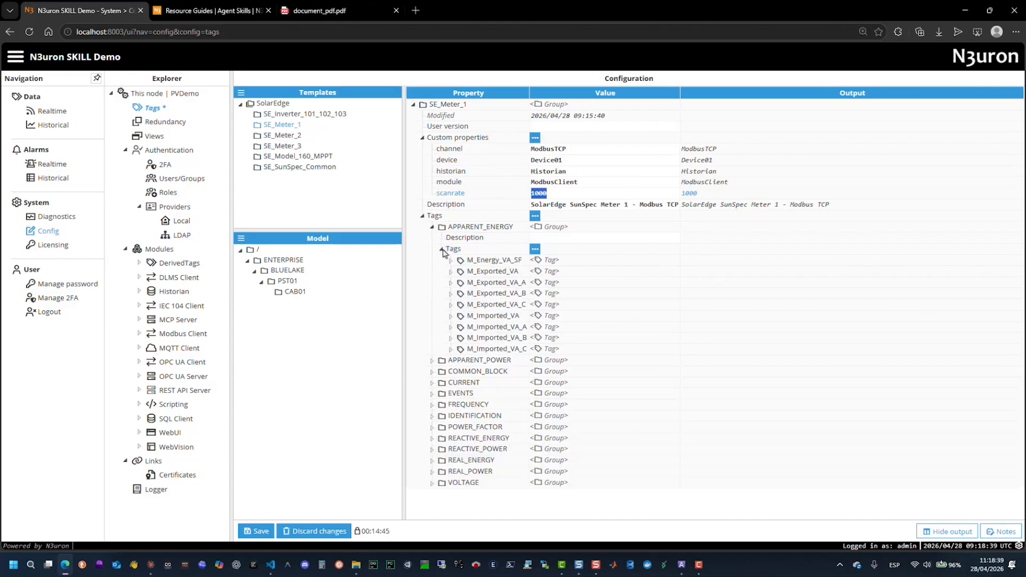
{"action": "left_click", "coordinate": [451, 261]}
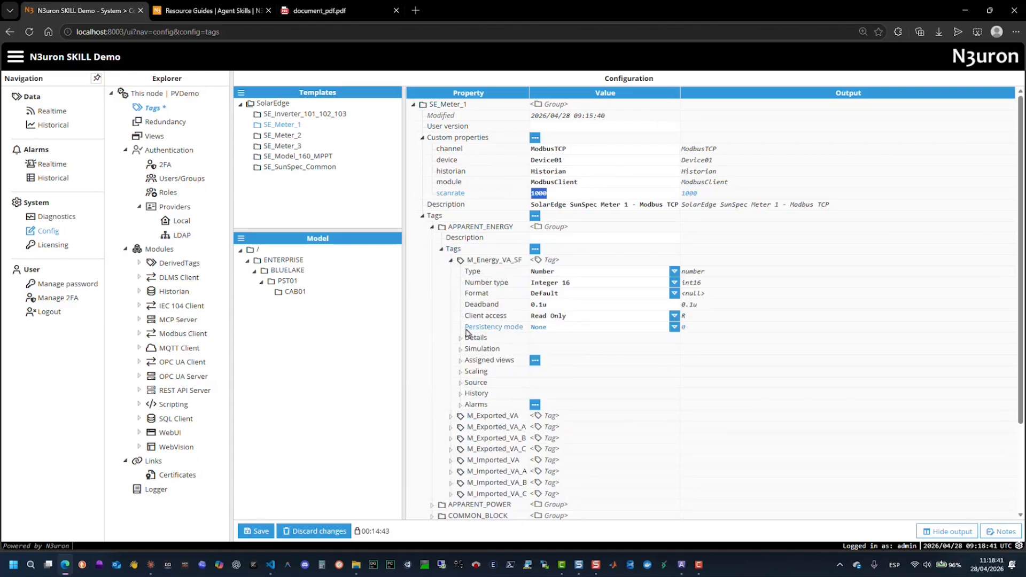
{"action": "left_click", "coordinate": [461, 338]}
{"action": "left_click_drag", "start_coordinate": [662, 349], "coordinate": [540, 351]}
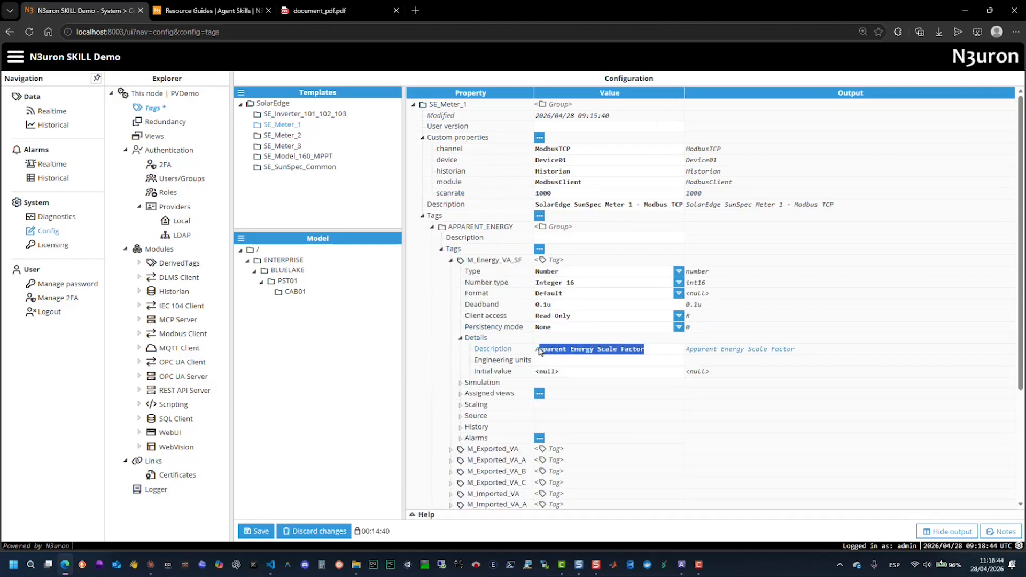
{"action": "scroll", "coordinate": [545, 332], "scroll_direction": "down", "scroll_amount": 1}
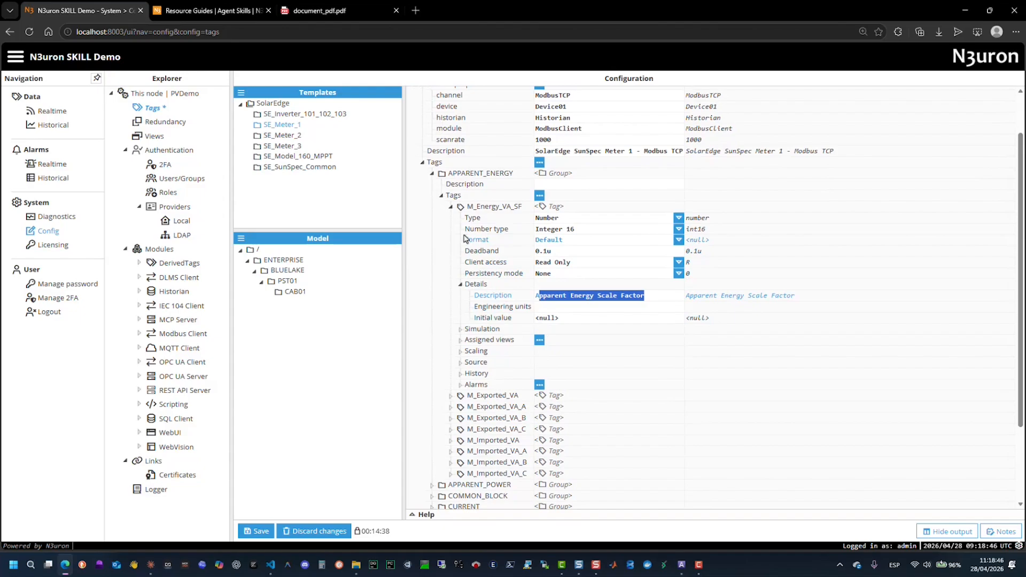
{"action": "left_click", "coordinate": [452, 207]}
{"action": "left_click", "coordinate": [442, 249]}
- Examine the description and engineering units of the M_AC_Current tag in SE_Meter_1's CURRENT group
{"action": "left_click", "coordinate": [431, 282]}
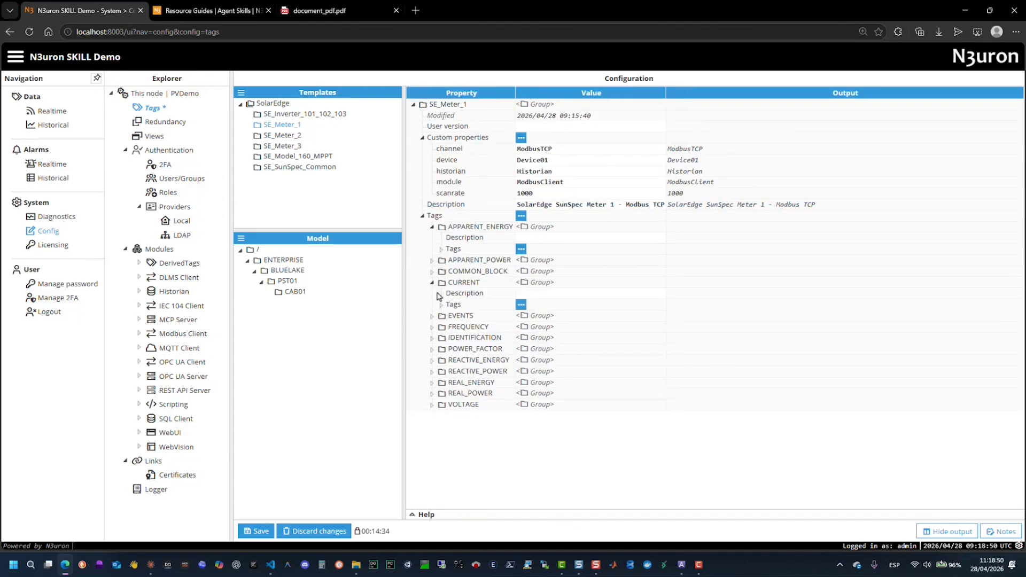
{"action": "left_click", "coordinate": [441, 305]}
{"action": "left_click", "coordinate": [450, 316]}
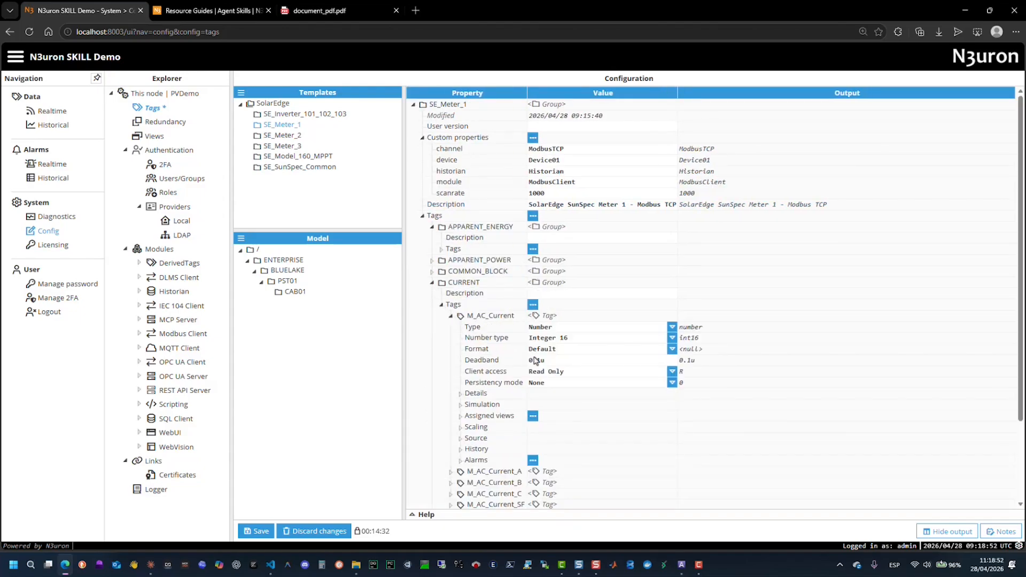
{"action": "left_click", "coordinate": [460, 393]}
{"action": "scroll", "coordinate": [496, 376], "scroll_direction": "down", "scroll_amount": 2}
{"action": "left_click", "coordinate": [526, 297]}
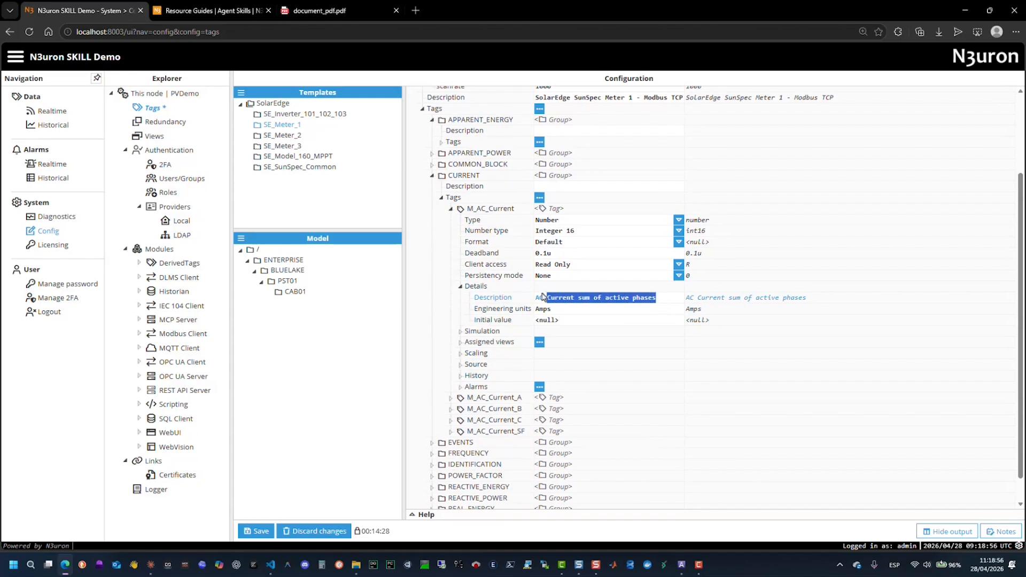
{"action": "left_click", "coordinate": [528, 310]}
{"action": "scroll", "coordinate": [513, 320], "scroll_direction": "down", "scroll_amount": 1}
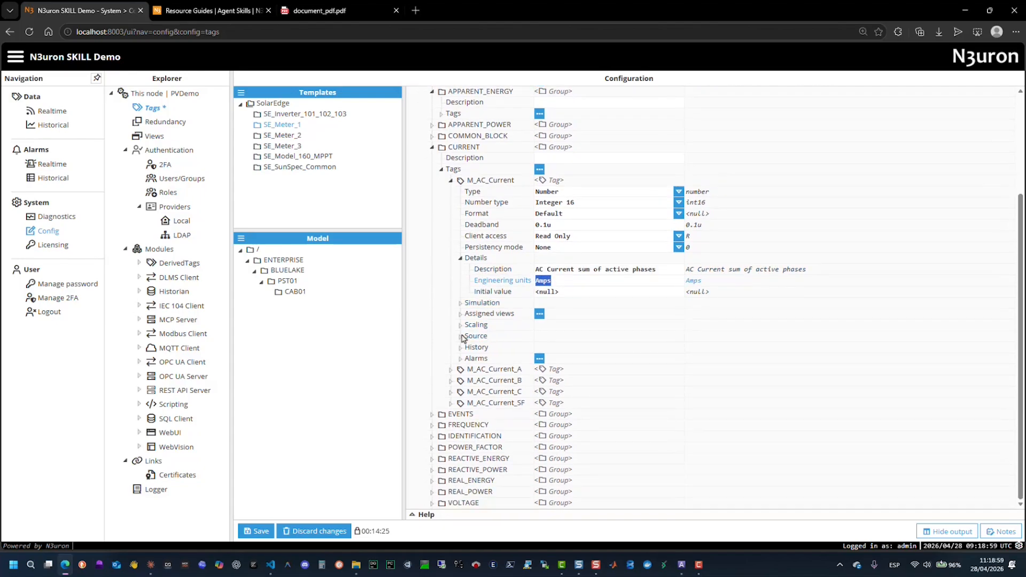
- Inspect the Modbus source configuration and history settings of the M_AC_Current tag
{"action": "left_click", "coordinate": [462, 337]}
{"action": "scroll", "coordinate": [463, 338], "scroll_direction": "down", "scroll_amount": 1}
{"action": "left_click", "coordinate": [471, 337]}
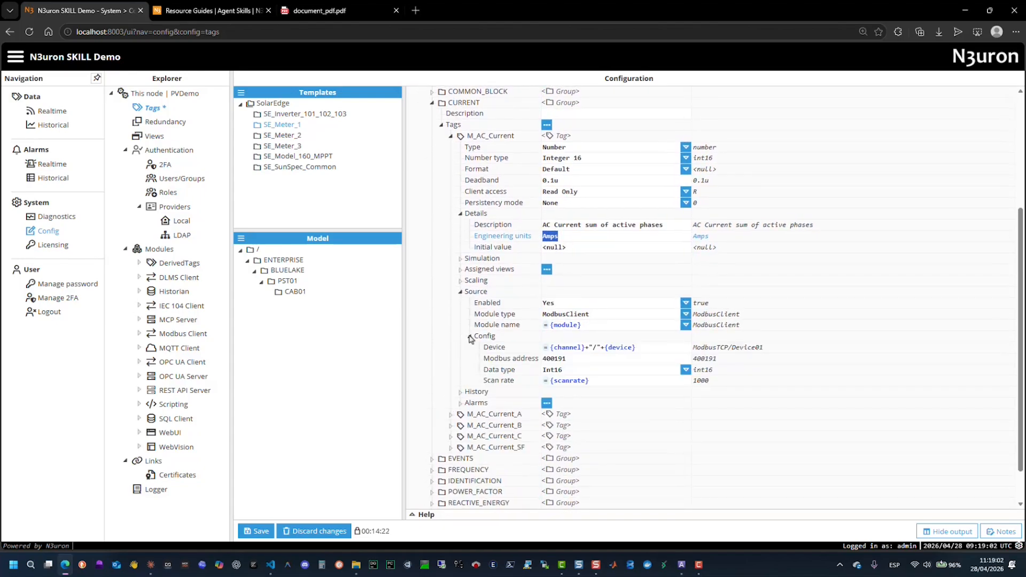
{"action": "left_click_drag", "start_coordinate": [795, 351], "coordinate": [681, 348]}
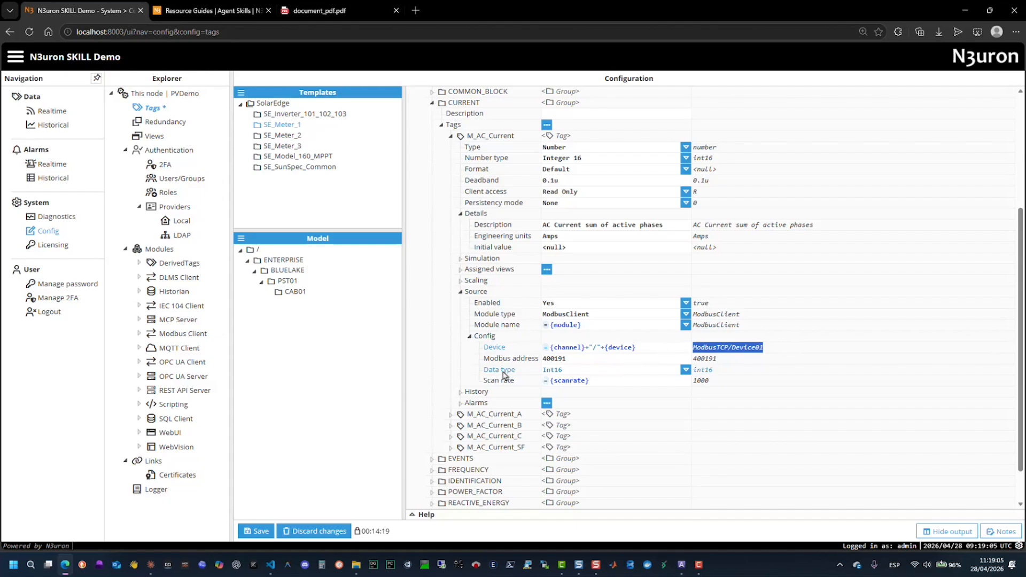
{"action": "left_click", "coordinate": [460, 392]}
{"action": "scroll", "coordinate": [460, 395], "scroll_direction": "down", "scroll_amount": 1}
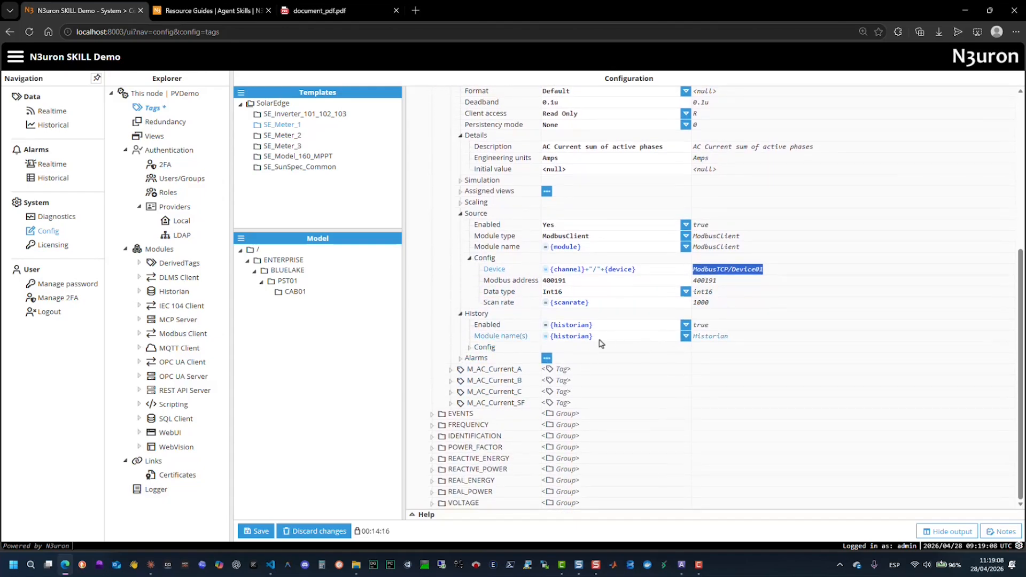
- Set SE_Meter_1's device property to Device02 to check M_AC_Current's source device path, and restore it to Device01
{"action": "scroll", "coordinate": [595, 344], "scroll_direction": "up", "scroll_amount": 4}
{"action": "left_click", "coordinate": [592, 159]}
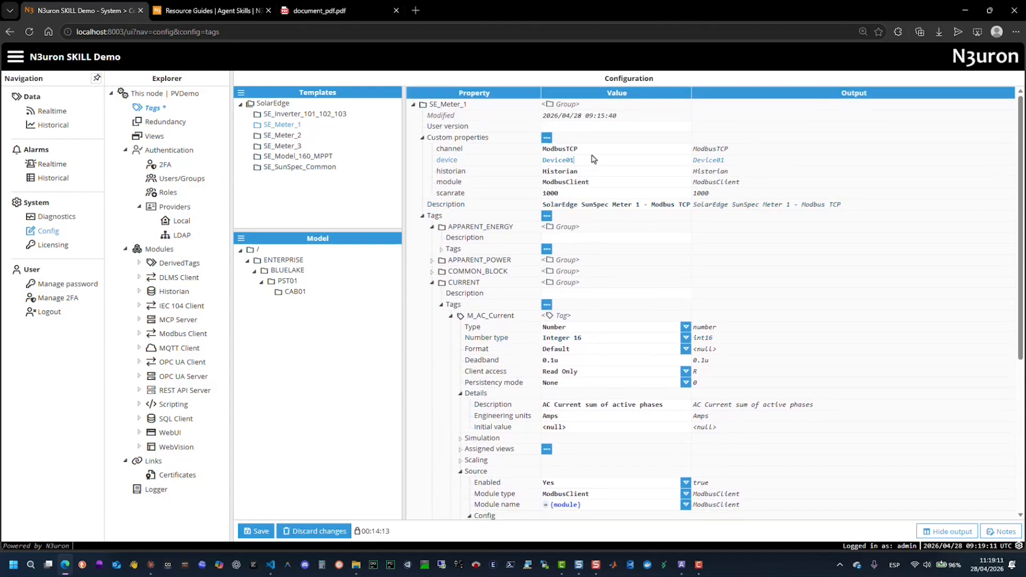
{"action": "scroll", "coordinate": [694, 321], "scroll_direction": "down", "scroll_amount": 4}
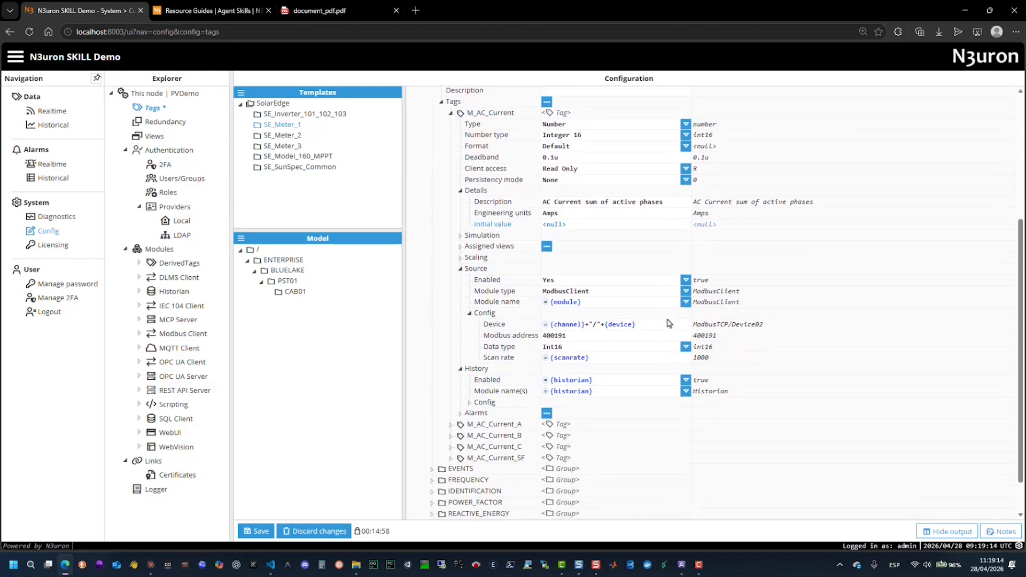
{"action": "scroll", "coordinate": [679, 318], "scroll_direction": "up", "scroll_amount": 4}
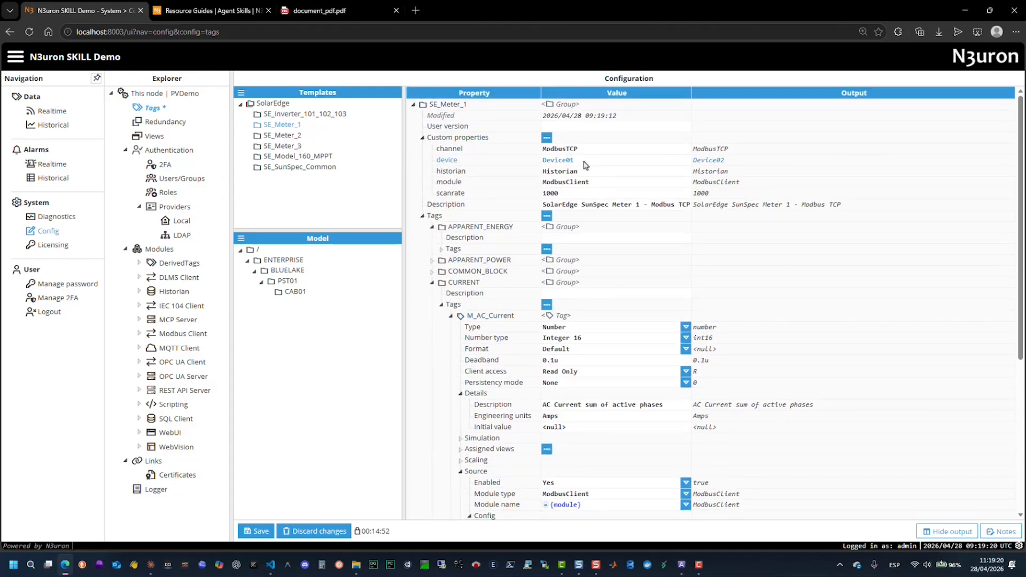
{"action": "left_click", "coordinate": [427, 215]}
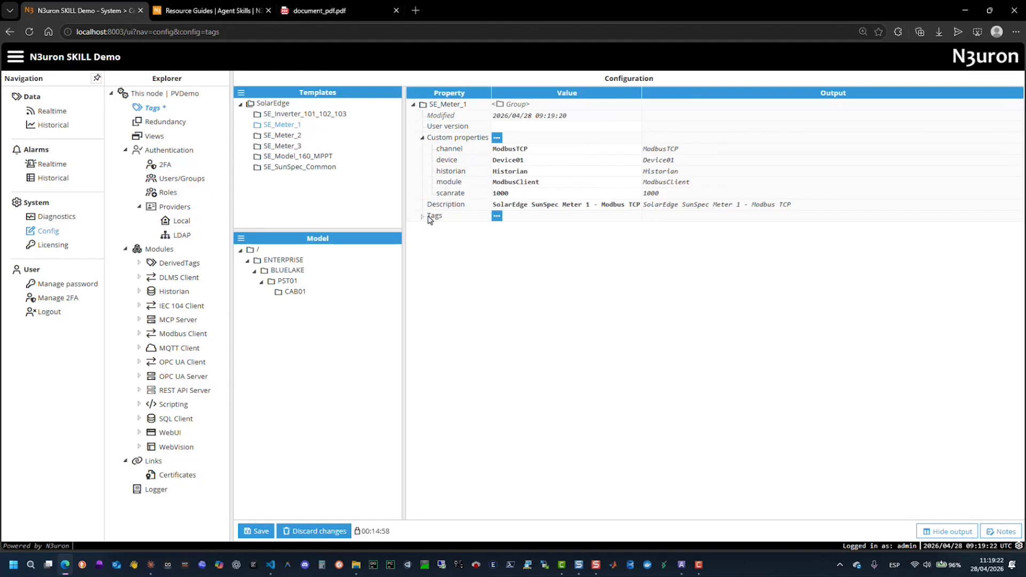
- Examine the C_DeviceAddress tag and its details in the IDENTIFICATION group of the SE_SunSpec_Common template
{"action": "left_click", "coordinate": [303, 166]}
{"action": "left_click", "coordinate": [432, 226]}
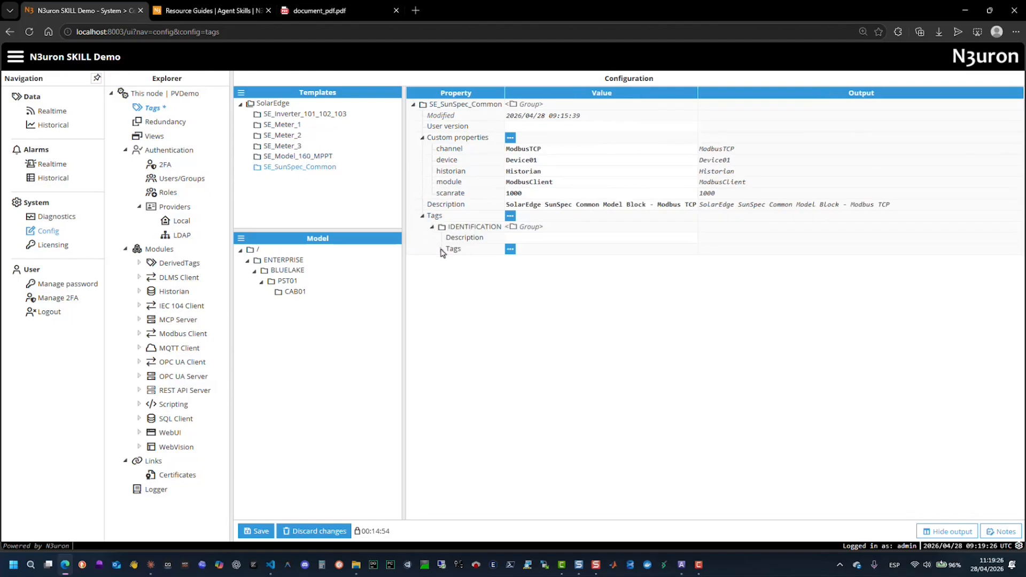
{"action": "left_click", "coordinate": [441, 248]}
{"action": "left_click", "coordinate": [450, 260]}
{"action": "left_click", "coordinate": [460, 338]}
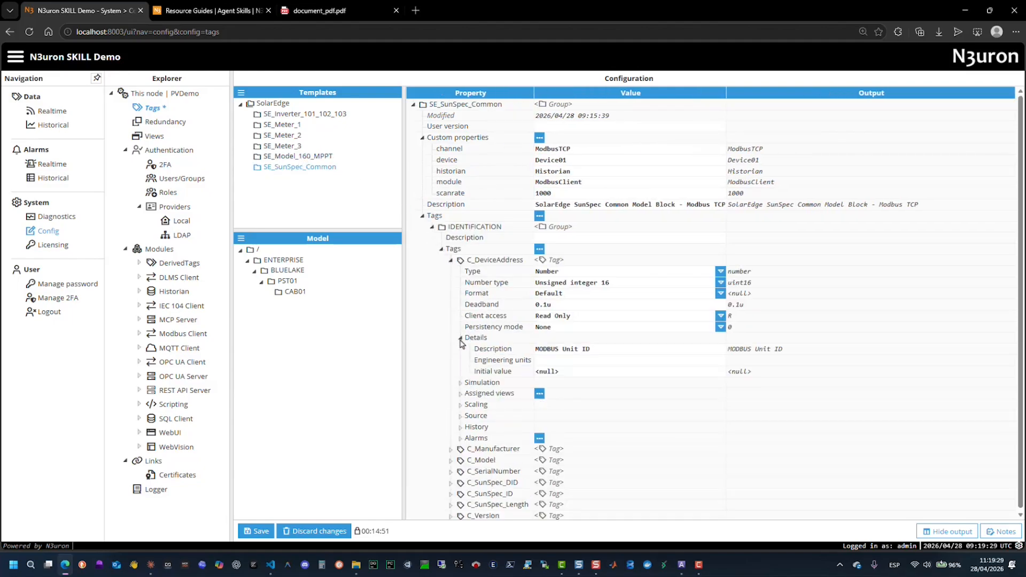
- Inspect the C_DeviceAddress tag's description, Modbus source configuration and history settings in SE_SunSpec_Common, and collapse the IDENTIFICATION group
{"action": "left_click", "coordinate": [485, 349]}
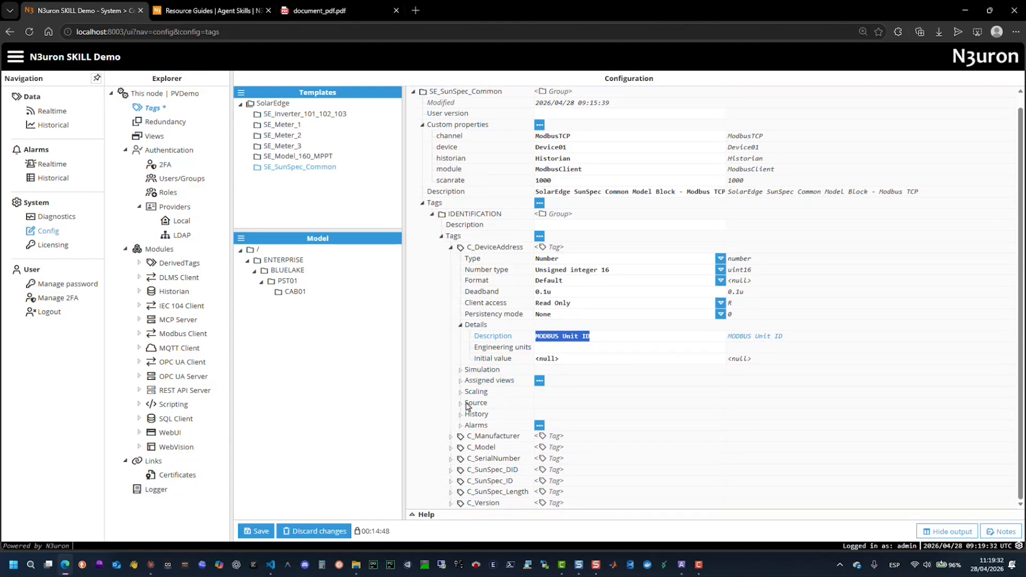
{"action": "left_click", "coordinate": [461, 407]}
{"action": "scroll", "coordinate": [463, 409], "scroll_direction": "down", "scroll_amount": 1}
{"action": "left_click", "coordinate": [471, 404]}
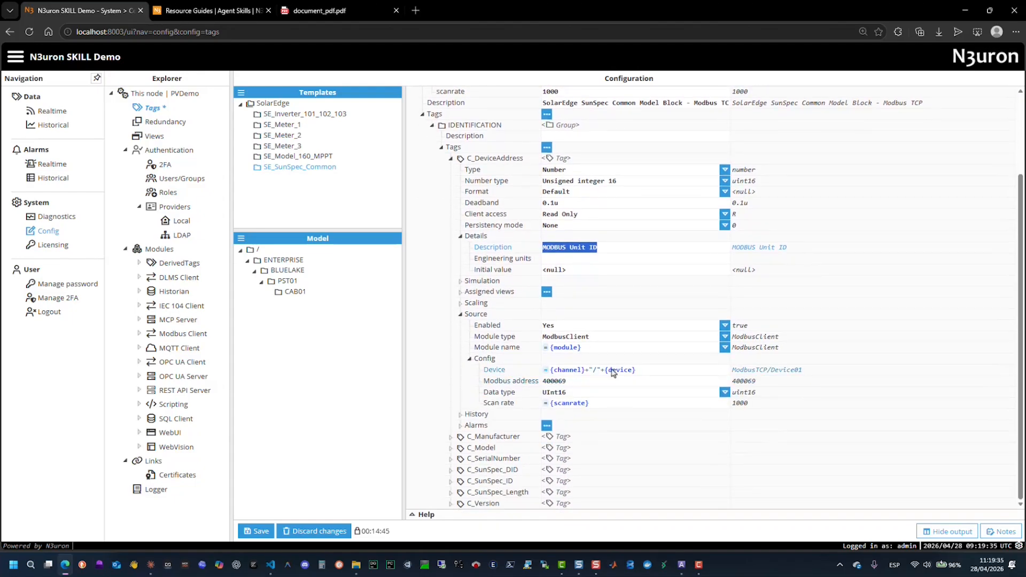
{"action": "left_click", "coordinate": [460, 458]}
{"action": "scroll", "coordinate": [460, 415], "scroll_direction": "down", "scroll_amount": 2}
{"action": "scroll", "coordinate": [459, 374], "scroll_direction": "up", "scroll_amount": 3}
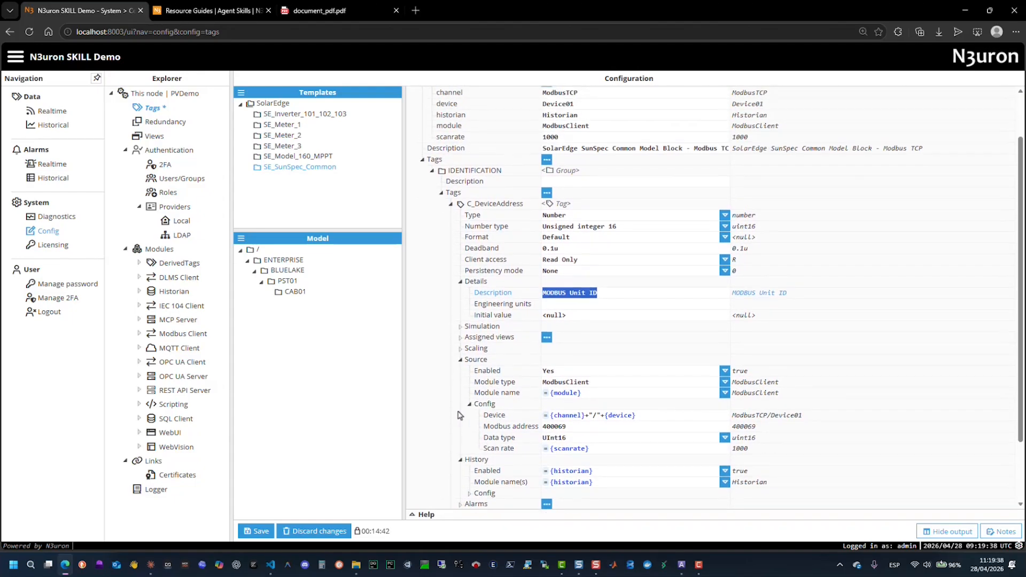
{"action": "left_click", "coordinate": [433, 201]}
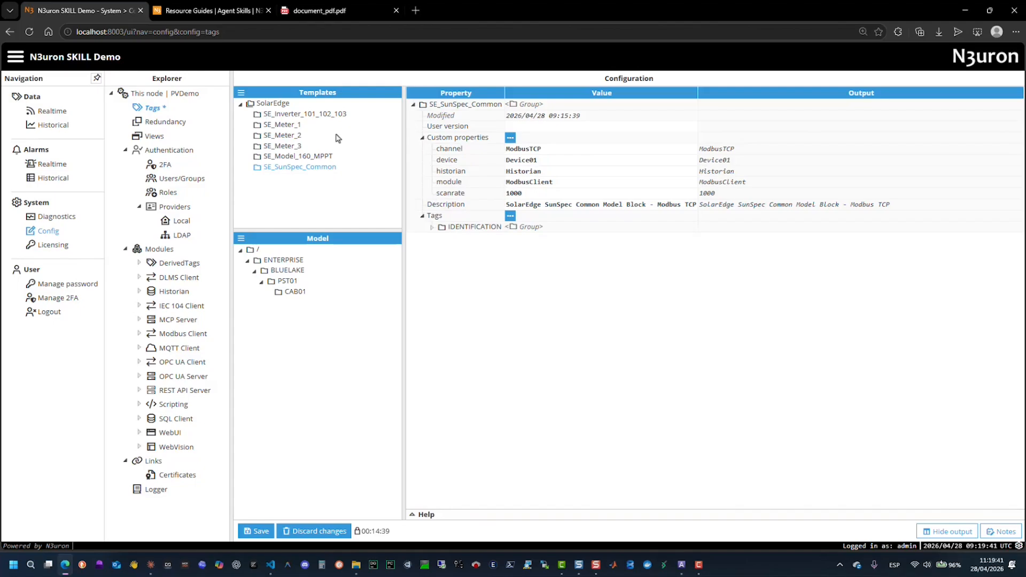
- Create an instance of the SE_Meter_1 template under CAB01 in the model and name it SE_Meter_1
{"action": "left_click_drag", "start_coordinate": [281, 124], "coordinate": [307, 299]}
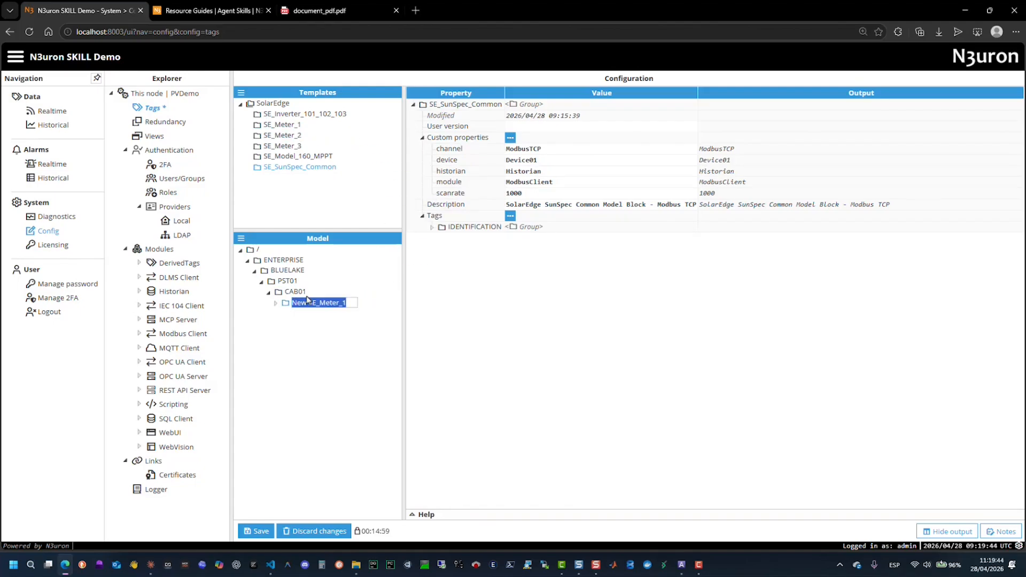
{"action": "left_click", "coordinate": [313, 305]}
{"action": "key", "text": "BackSpace"}
{"action": "key", "text": "BackSpace"}
{"action": "key", "text": "BackSpace"}
{"action": "key", "text": "BackSpace"}
{"action": "key", "text": "Return"}
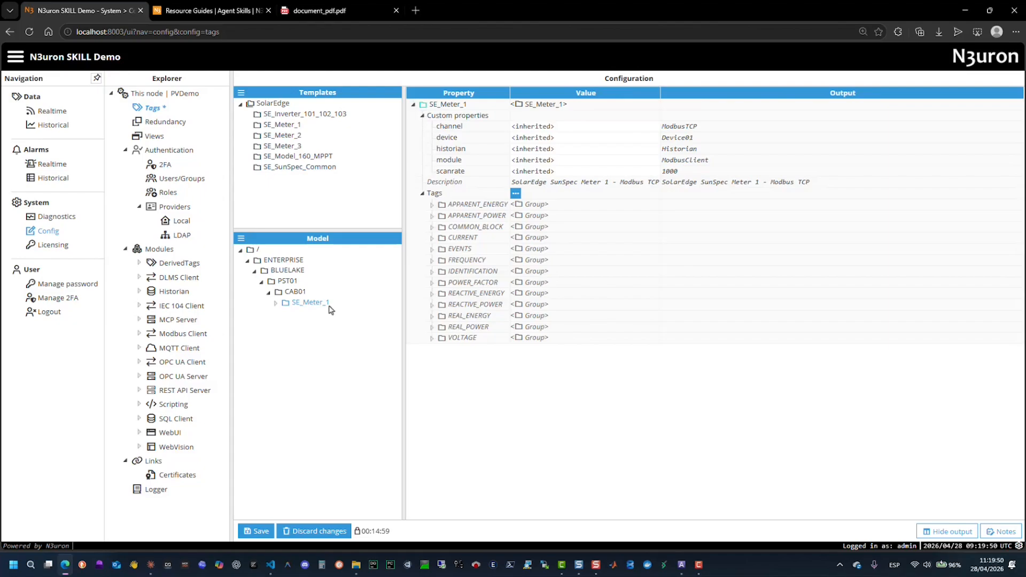
- Override the SE_Meter_1 instance's custom properties with device Device01 and channel ModbusTCP
{"action": "left_click_drag", "start_coordinate": [694, 138], "coordinate": [631, 141]}
{"action": "left_click_drag", "start_coordinate": [568, 142], "coordinate": [478, 143]}
{"action": "left_click_drag", "start_coordinate": [711, 131], "coordinate": [663, 131]}
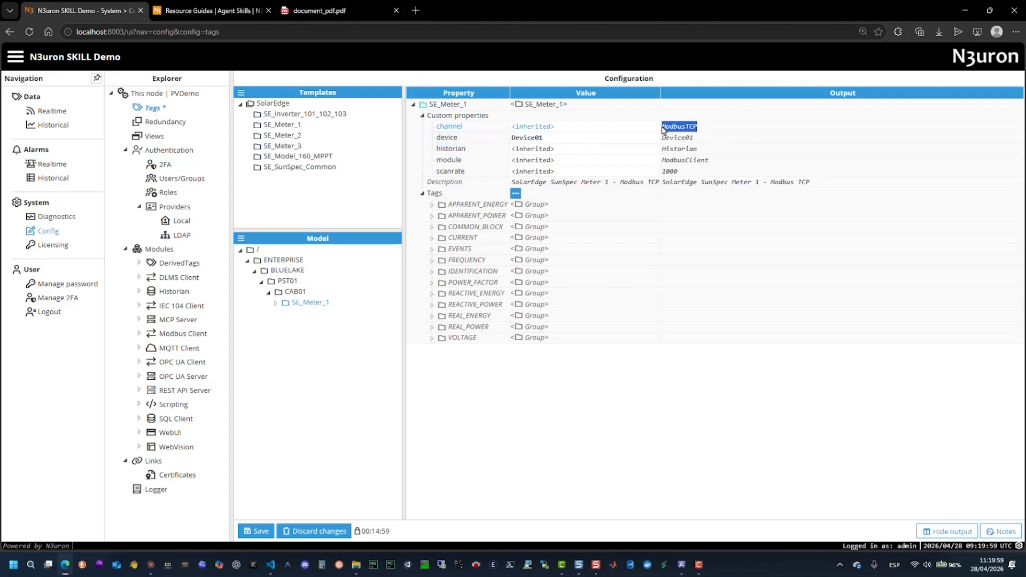
{"action": "key", "text": "ctrl+c"}
{"action": "left_click", "coordinate": [584, 130]}
{"action": "key", "text": "ctrl+v"}
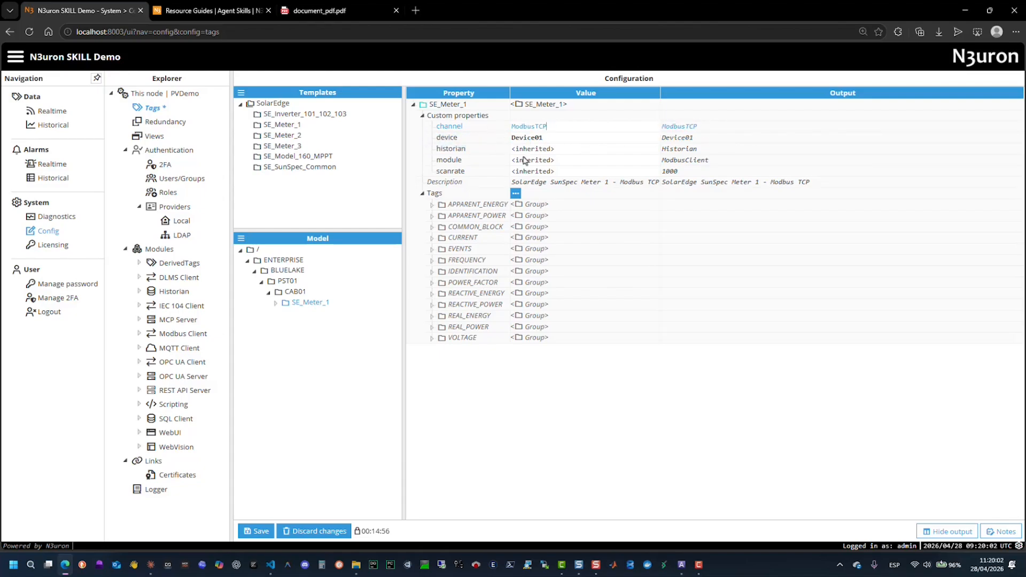
- Create an instance of the SE_Meter_2 template under CAB01 in the model and name it SE_Meter_2
{"action": "left_click", "coordinate": [294, 137]}
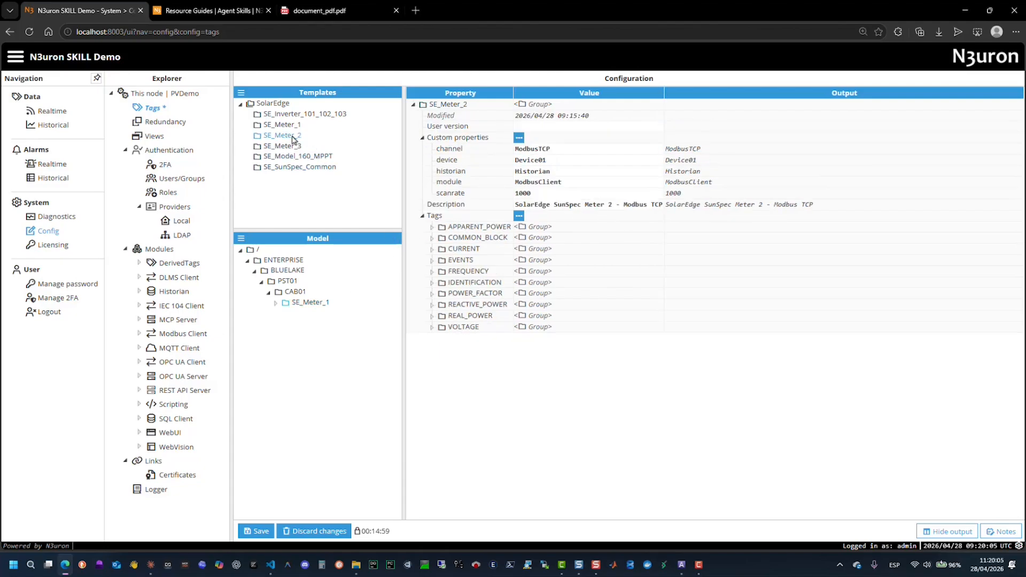
{"action": "left_click_drag", "start_coordinate": [293, 138], "coordinate": [299, 293]}
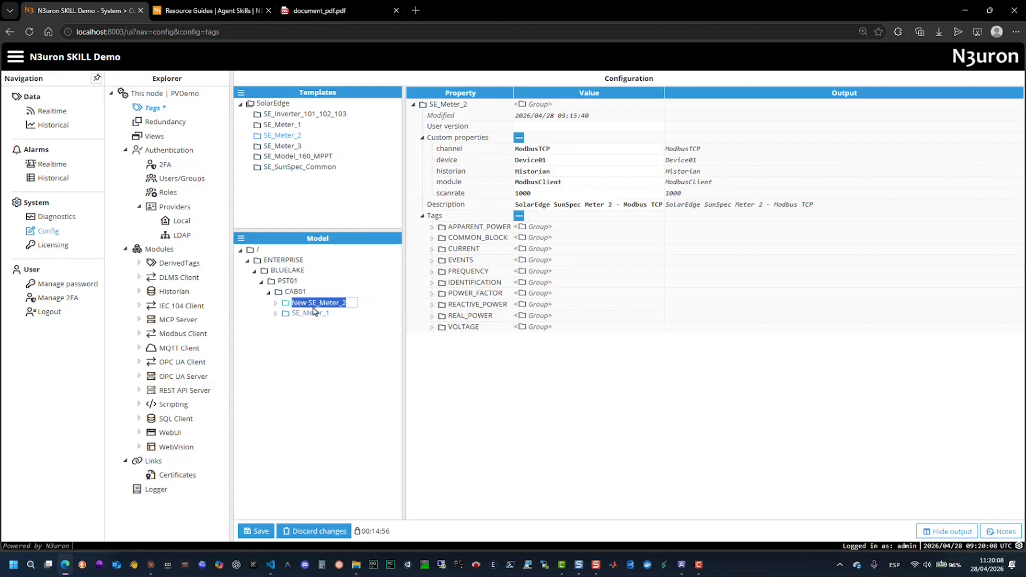
{"action": "left_click", "coordinate": [310, 303]}
{"action": "key", "text": "BackSpace"}
{"action": "key", "text": "BackSpace"}
{"action": "key", "text": "BackSpace"}
{"action": "key", "text": "BackSpace"}
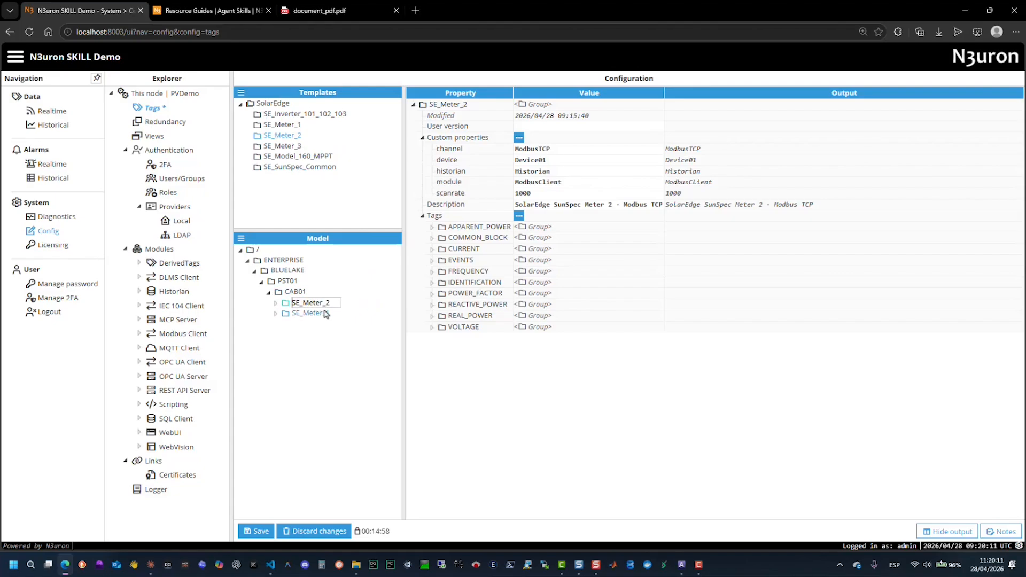
{"action": "key", "text": "Return"}
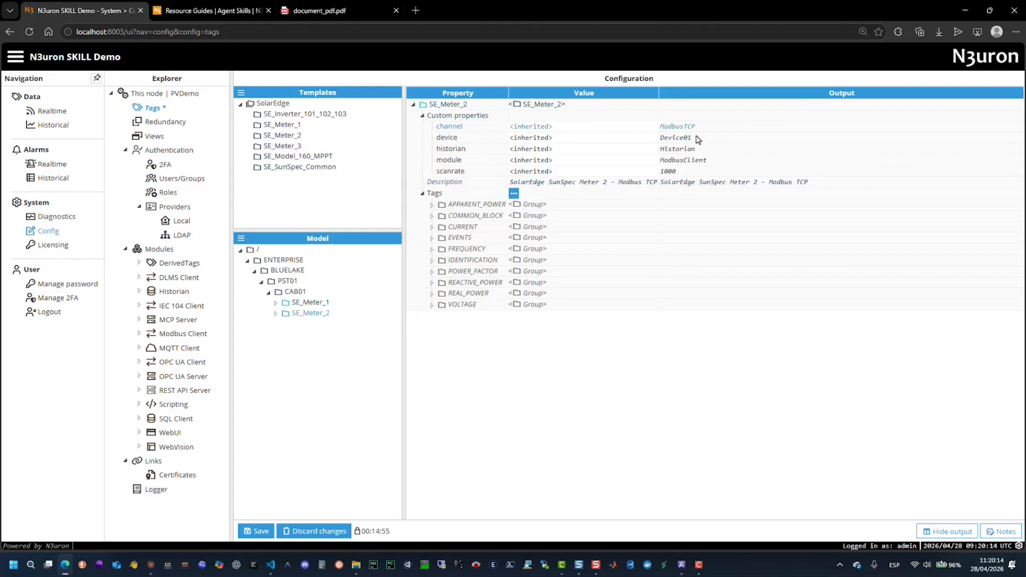
- Set the SE_Meter_2 instance's device property to Device02
{"action": "left_click_drag", "start_coordinate": [705, 129], "coordinate": [475, 143]}
{"action": "key", "text": "ctrl+v"}
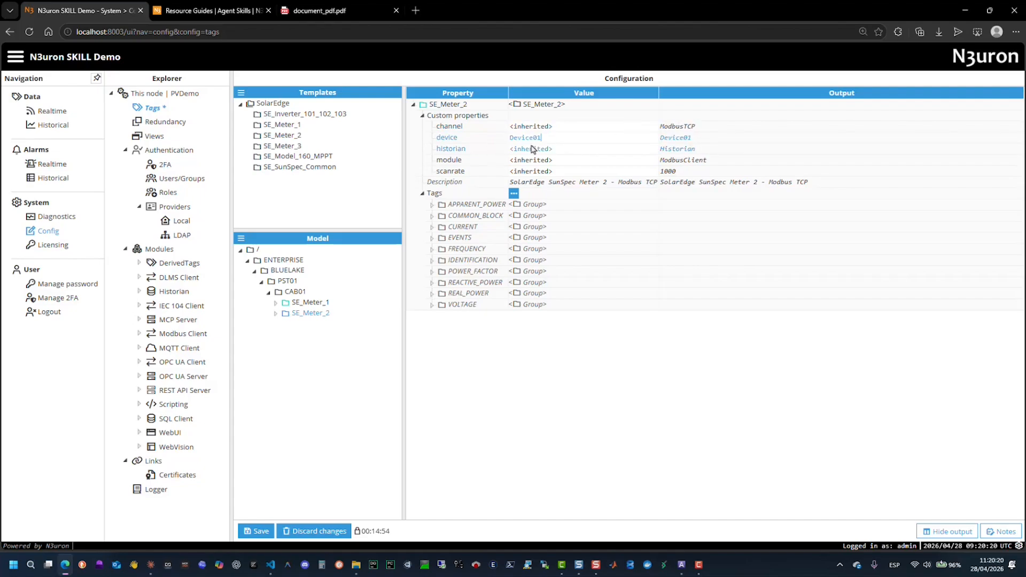
{"action": "left_click", "coordinate": [748, 127]}
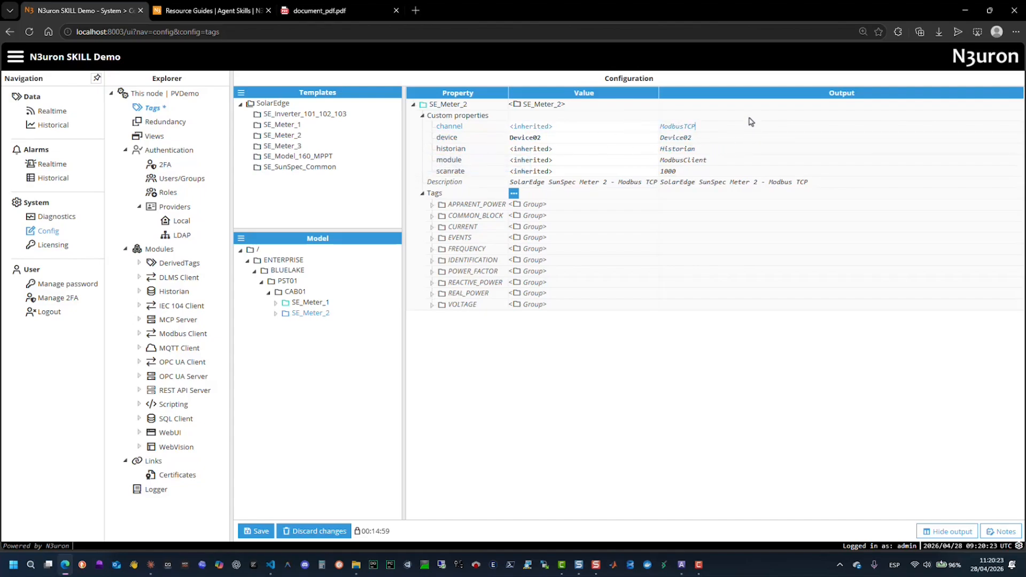
- Set the SE_Meter_2 instance's module property to Modbus Client and its scanrate to 5000
{"action": "left_click_drag", "start_coordinate": [732, 161], "coordinate": [639, 165]}
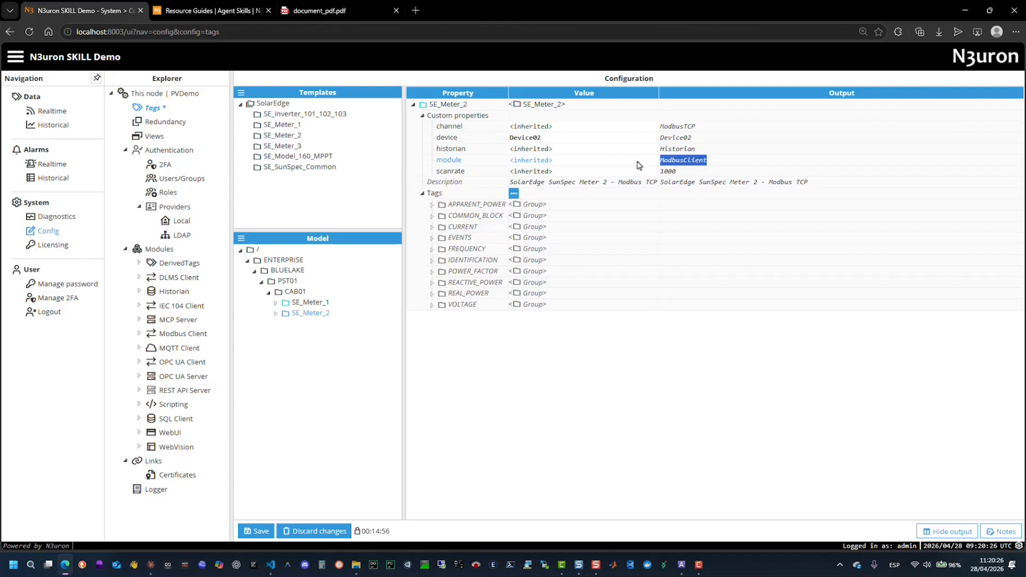
{"action": "left_click_drag", "start_coordinate": [566, 162], "coordinate": [478, 158]}
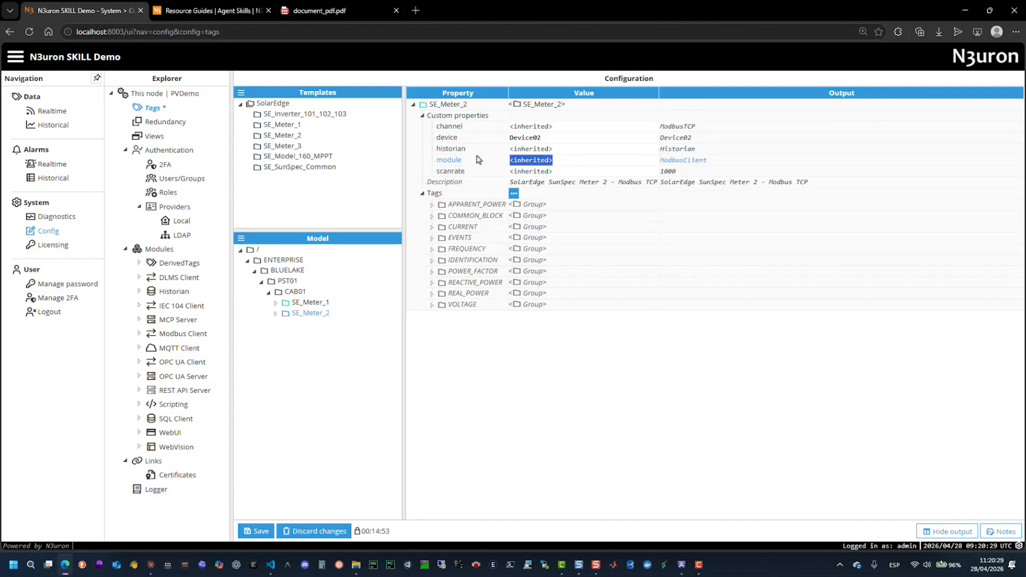
{"action": "key", "text": "ctrl+v"}
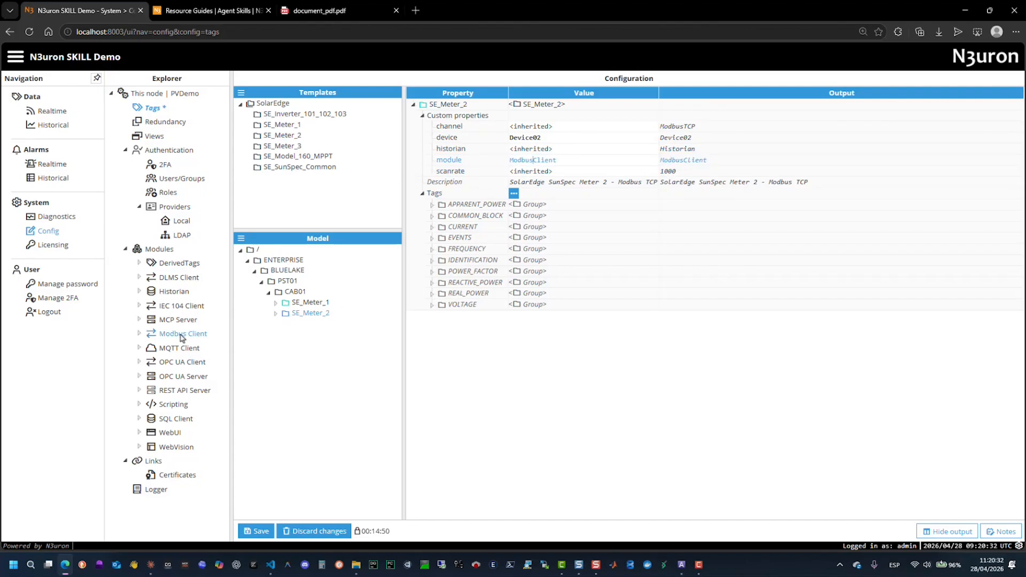
{"action": "left_click", "coordinate": [479, 174]}
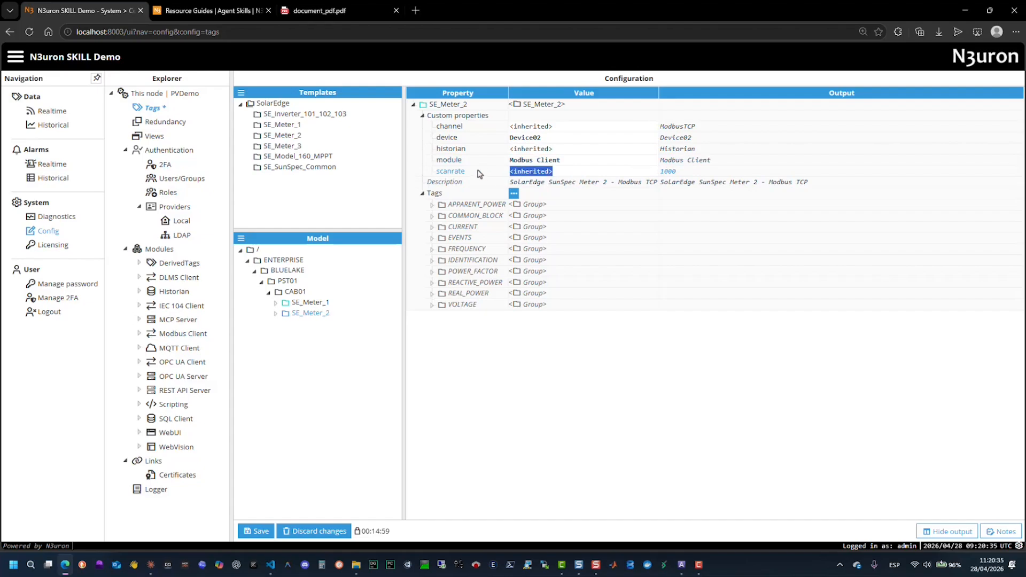
{"action": "type", "text": "5000"}
- Inspect the source configuration and scan rate of the M_AC_Current tag in the SE_Meter_2 instance's CURRENT group
{"action": "left_click", "coordinate": [432, 227]}
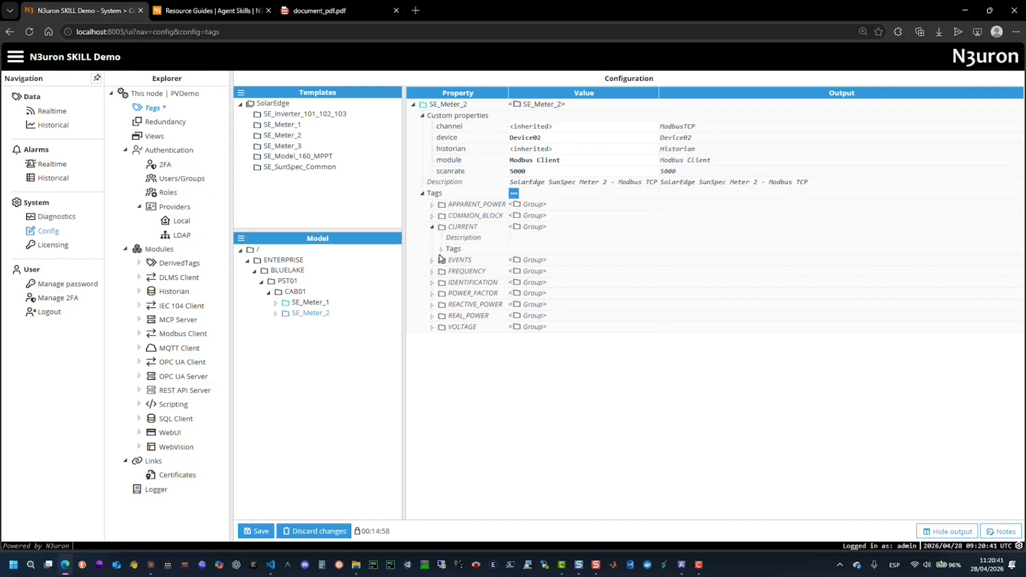
{"action": "left_click", "coordinate": [441, 249]}
{"action": "left_click", "coordinate": [450, 261]}
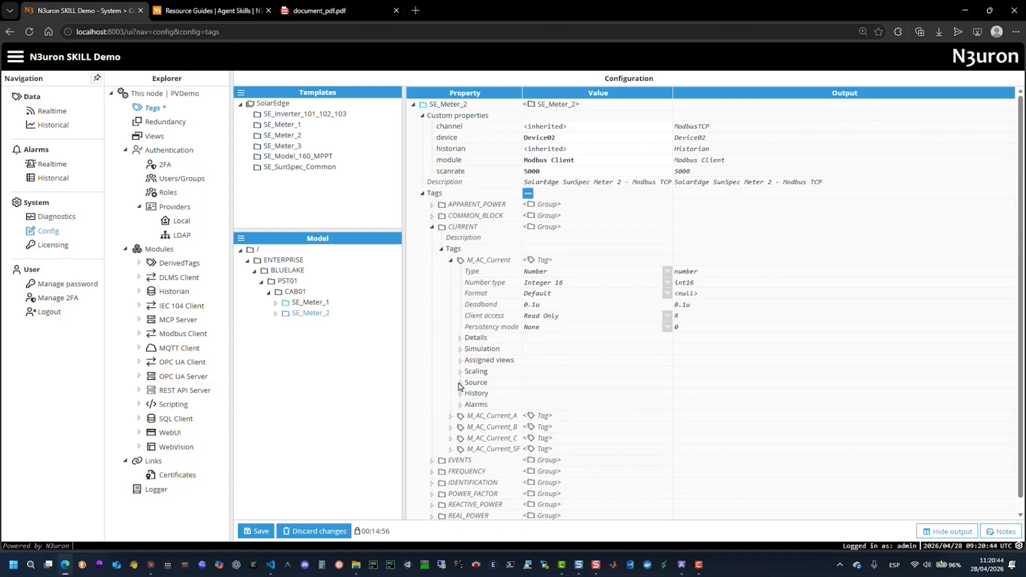
{"action": "left_click", "coordinate": [460, 382]}
{"action": "left_click", "coordinate": [469, 427]}
{"action": "scroll", "coordinate": [492, 412], "scroll_direction": "down", "scroll_amount": 2}
{"action": "left_click_drag", "start_coordinate": [707, 370], "coordinate": [682, 371]}
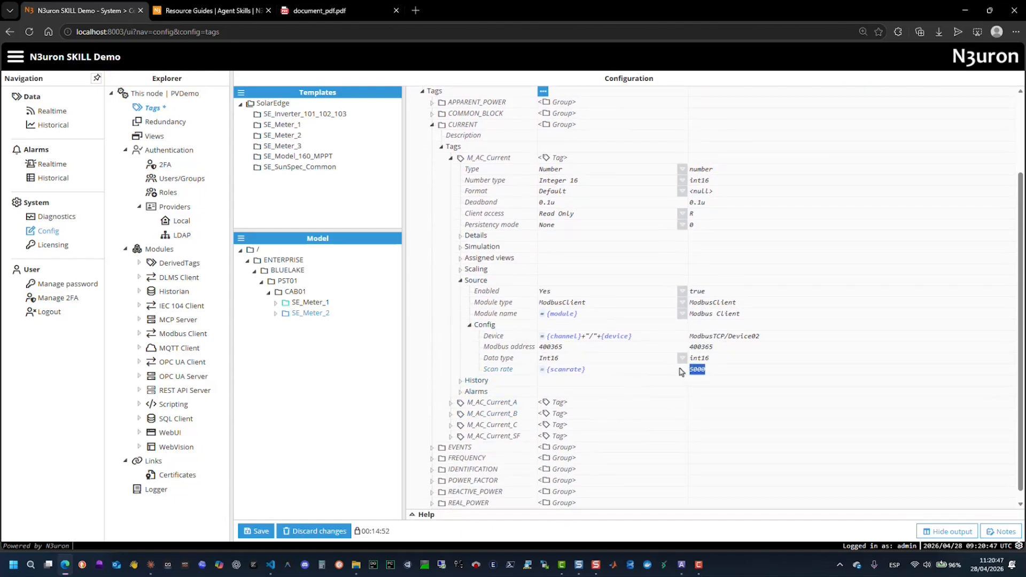
- Compare SE_Meter_2's scanrate and module properties with M_AC_Current's source module name
{"action": "scroll", "coordinate": [681, 372], "scroll_direction": "up", "scroll_amount": 2}
{"action": "double_click", "coordinate": [546, 171]}
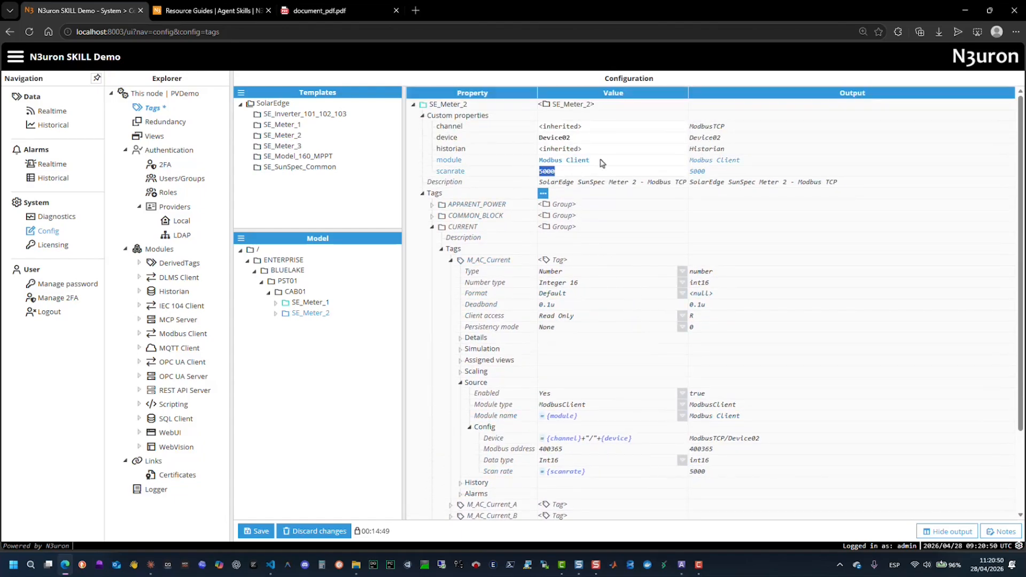
{"action": "left_click_drag", "start_coordinate": [600, 160], "coordinate": [534, 160]}
{"action": "scroll", "coordinate": [600, 310], "scroll_direction": "down", "scroll_amount": 1}
{"action": "left_click", "coordinate": [585, 363]}
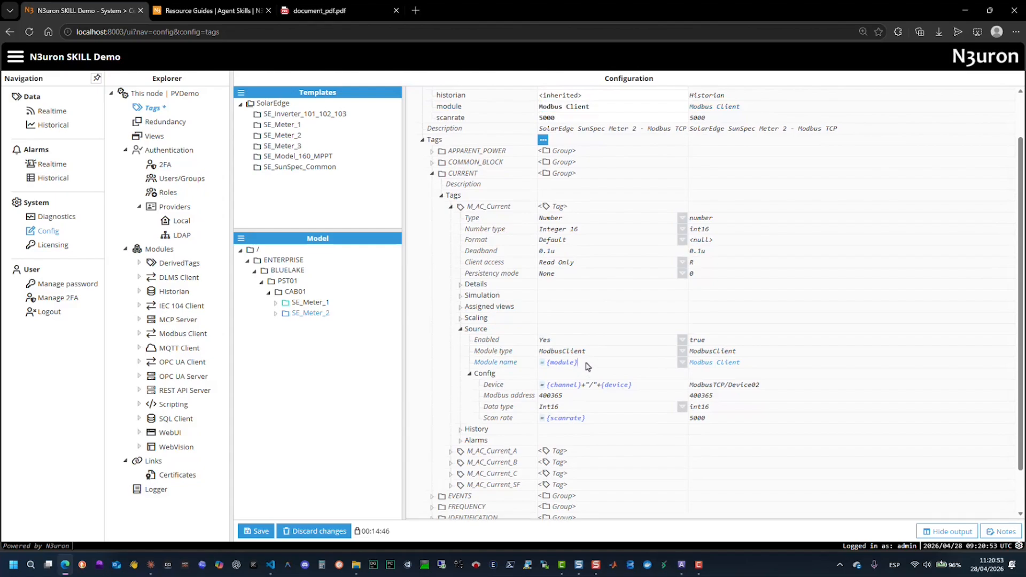
{"action": "left_click_drag", "start_coordinate": [586, 364], "coordinate": [535, 364]}
- Check M_AC_Current's source device path against SE_Meter_2's device property and save the tag configuration
{"action": "scroll", "coordinate": [577, 345], "scroll_direction": "down", "scroll_amount": 1}
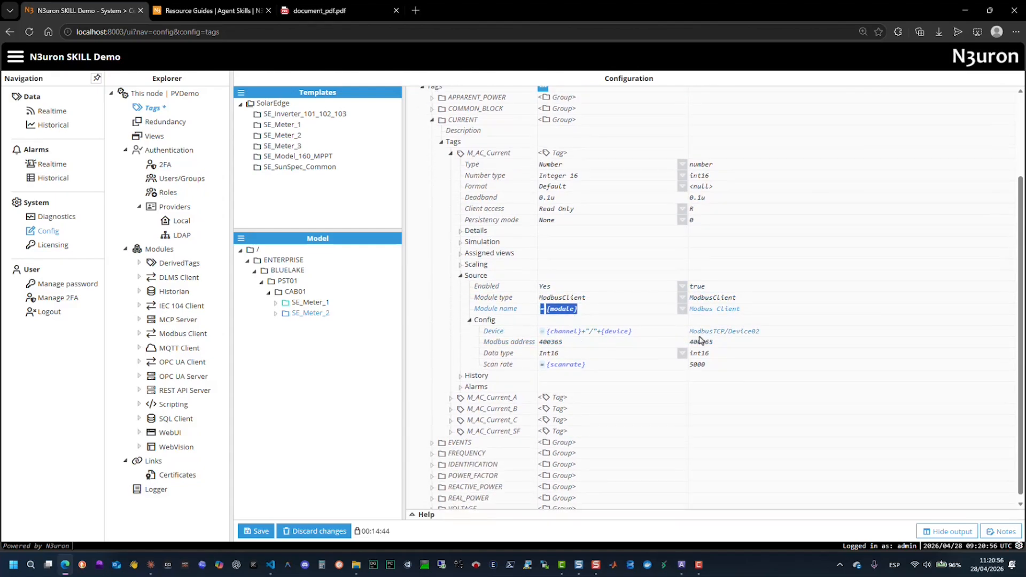
{"action": "left_click_drag", "start_coordinate": [769, 332], "coordinate": [672, 333]}
{"action": "scroll", "coordinate": [673, 333], "scroll_direction": "up", "scroll_amount": 2}
{"action": "left_click", "coordinate": [572, 138]}
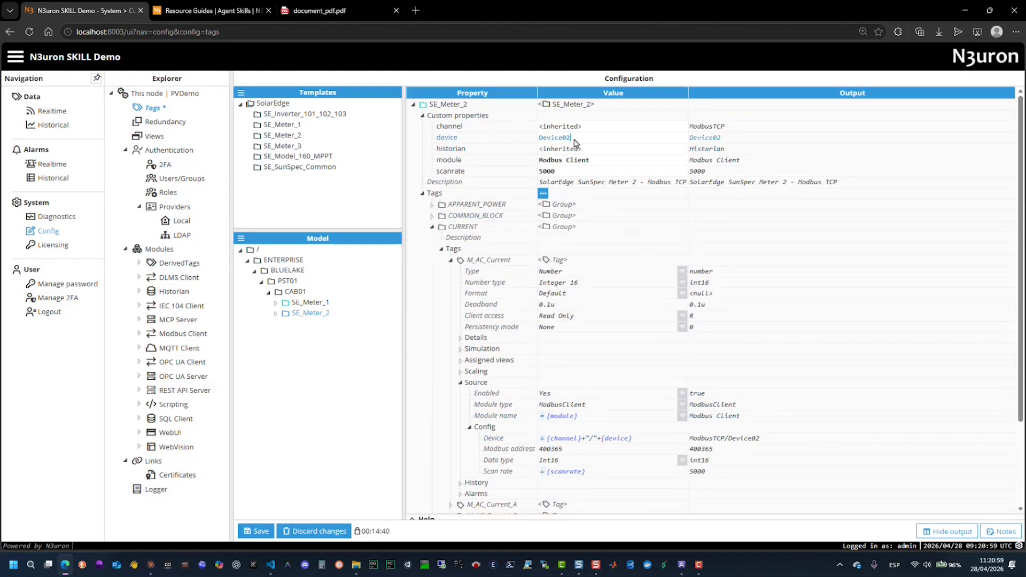
{"action": "double_click", "coordinate": [575, 140]}
{"action": "left_click", "coordinate": [256, 531]}
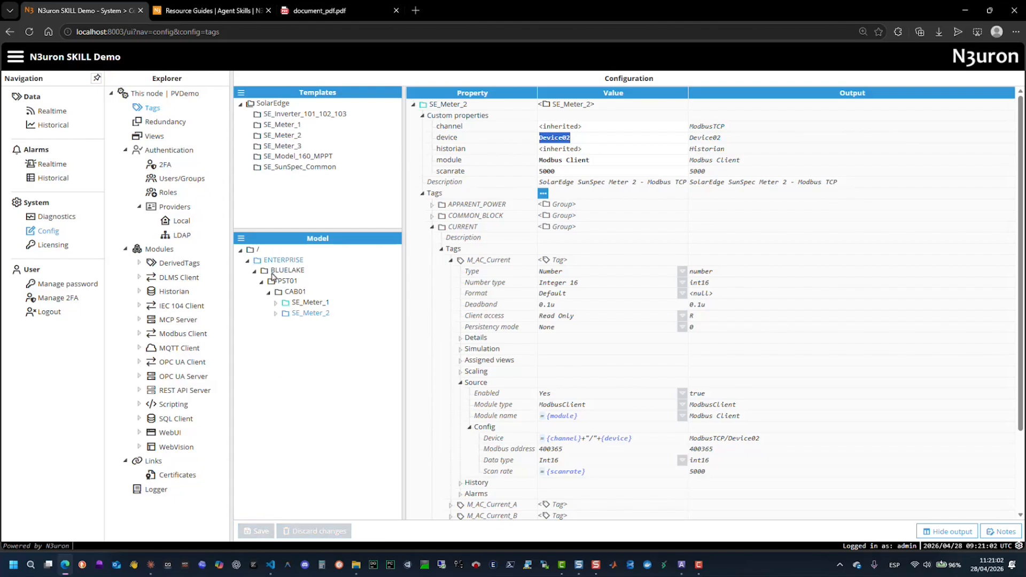
- Switch to the N3uron documentation, open the N3uron ChatGPT Assistants article and read through the sections on each assistant
{"action": "left_click", "coordinate": [209, 12]}
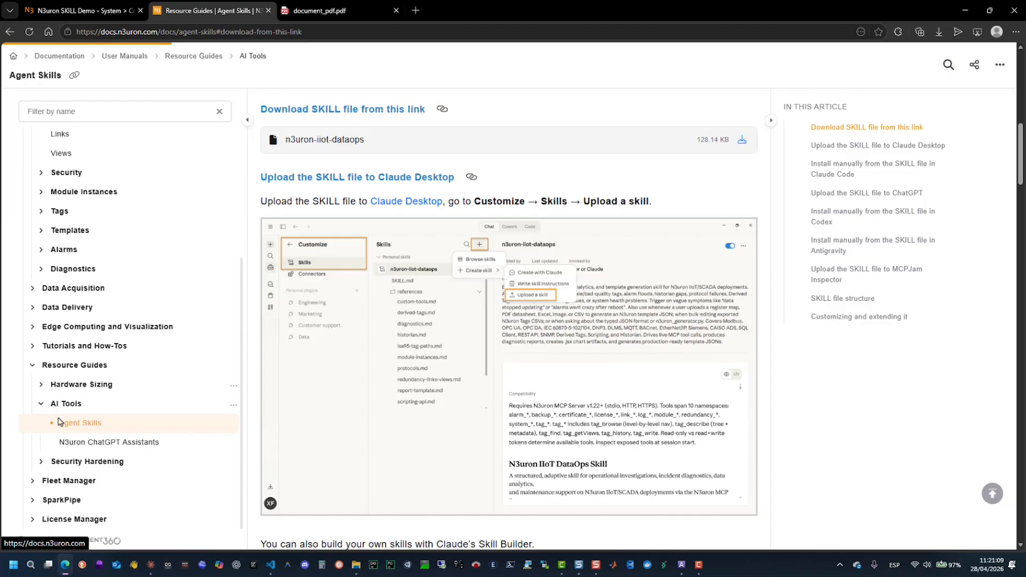
{"action": "left_click", "coordinate": [78, 443]}
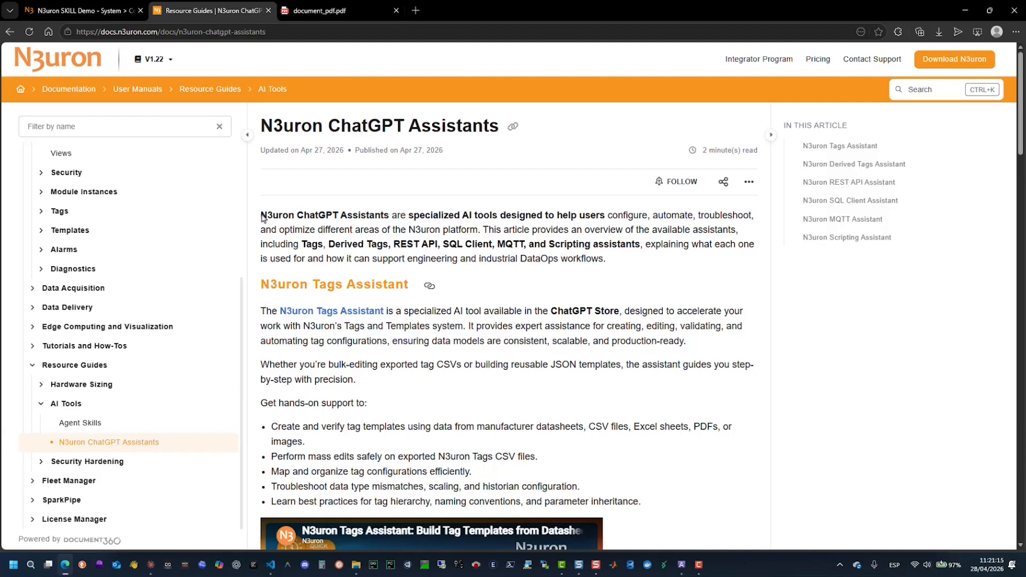
{"action": "left_click_drag", "start_coordinate": [262, 218], "coordinate": [645, 259]}
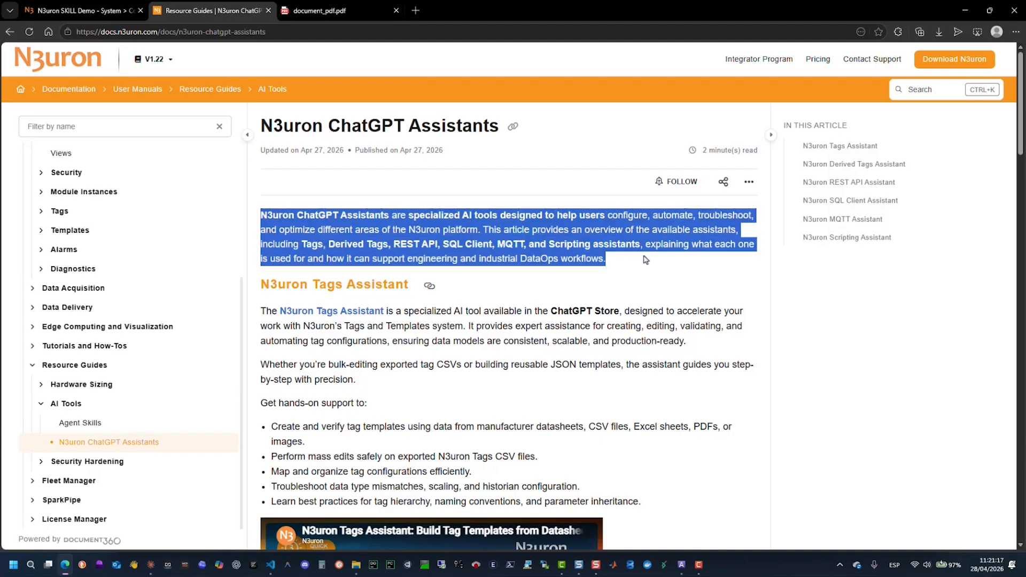
{"action": "left_click", "coordinate": [643, 262]}
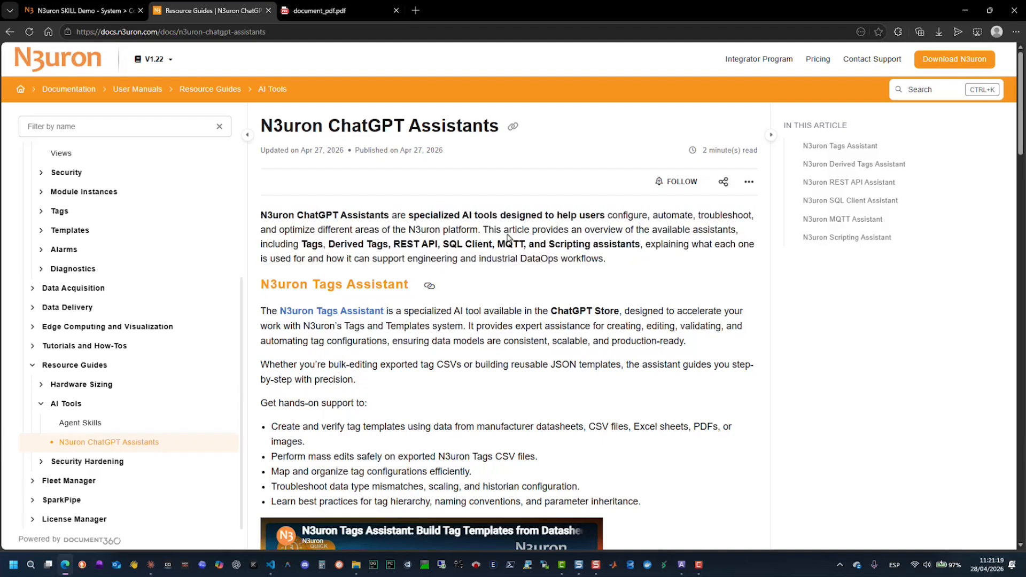
{"action": "scroll", "coordinate": [512, 239], "scroll_direction": "down", "scroll_amount": 2}
{"action": "scroll", "coordinate": [512, 239], "scroll_direction": "down", "scroll_amount": 3}
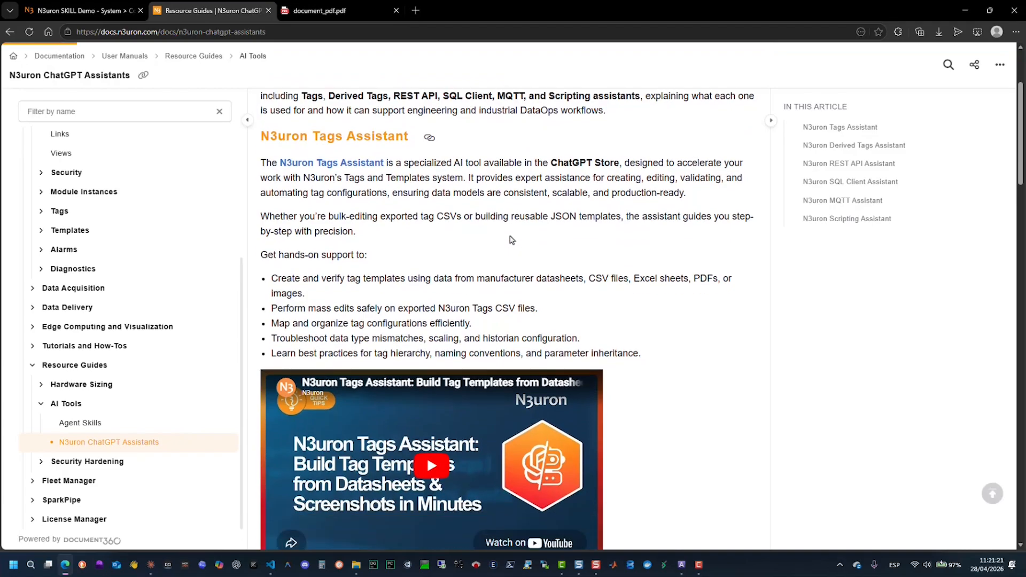
{"action": "scroll", "coordinate": [512, 239], "scroll_direction": "down", "scroll_amount": 5}
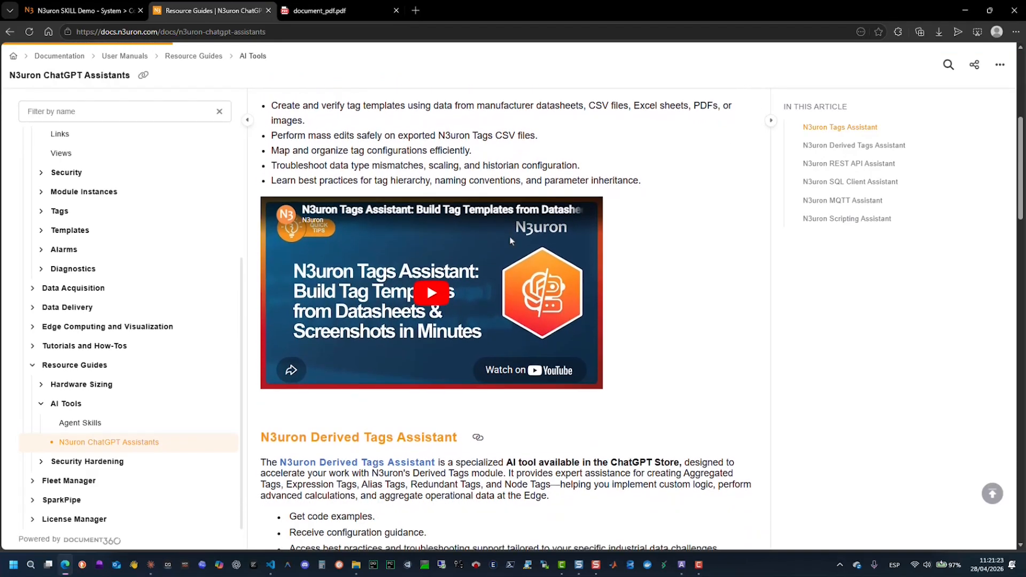
{"action": "scroll", "coordinate": [512, 241], "scroll_direction": "down", "scroll_amount": 7}
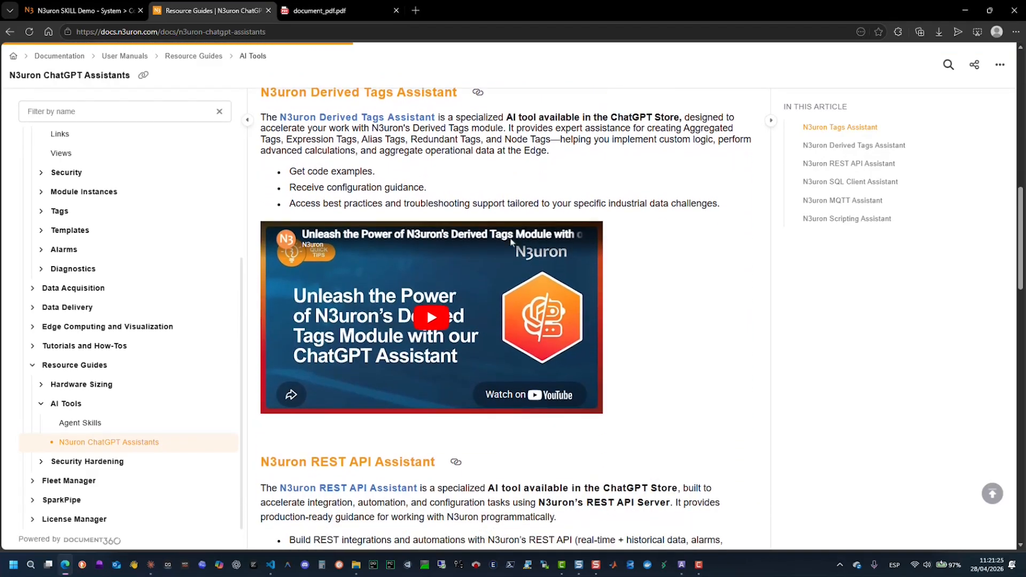
{"action": "scroll", "coordinate": [512, 241], "scroll_direction": "down", "scroll_amount": 6}
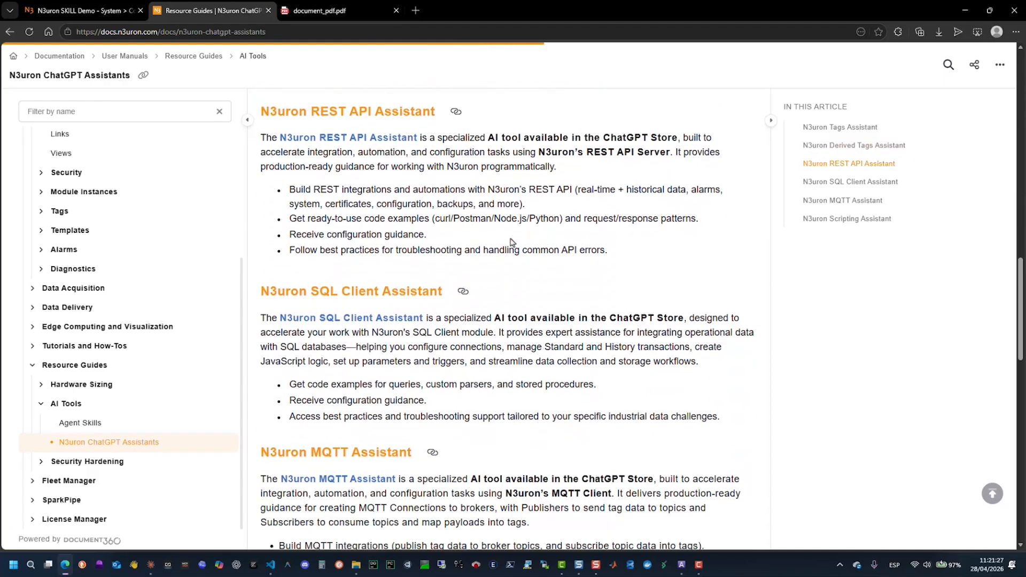
{"action": "scroll", "coordinate": [512, 242], "scroll_direction": "down", "scroll_amount": 8}
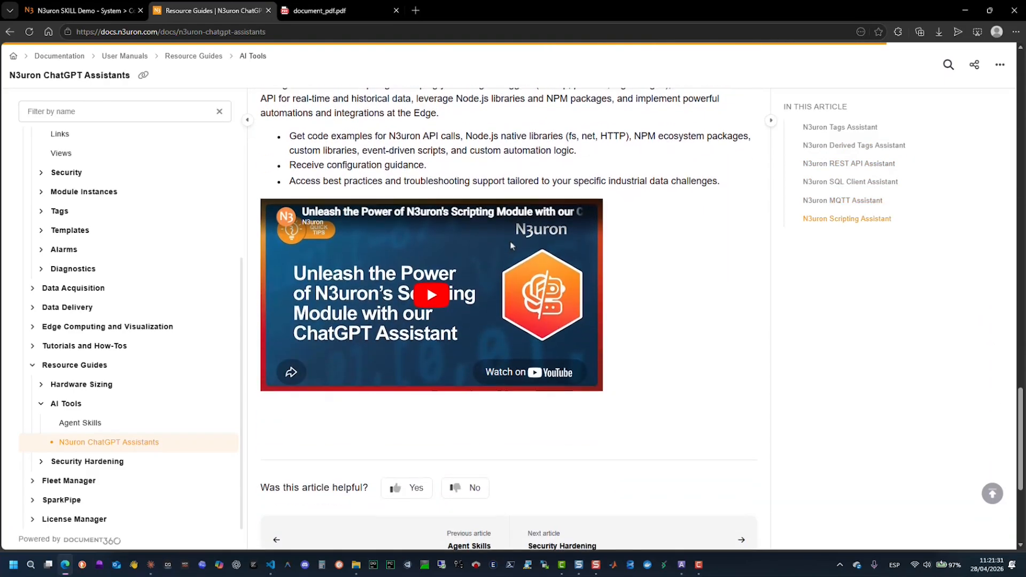
- Go to the article's Derived Tags section, open the N3uron Derived Tags Assistant in ChatGPT and collapse the chat sidebar
{"action": "scroll", "coordinate": [512, 245], "scroll_direction": "up", "scroll_amount": 3}
{"action": "left_click", "coordinate": [827, 146]}
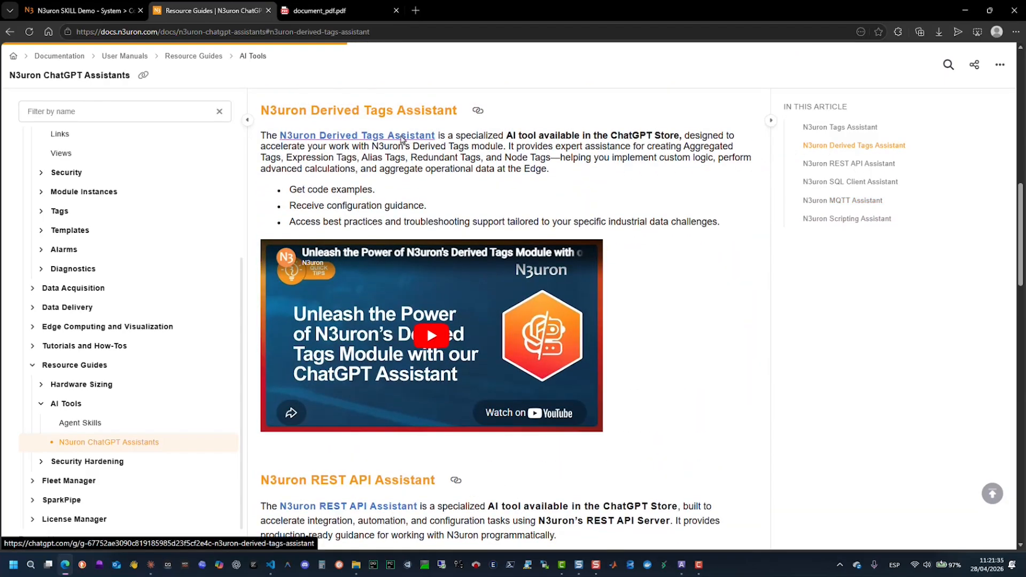
{"action": "left_click", "coordinate": [401, 138]}
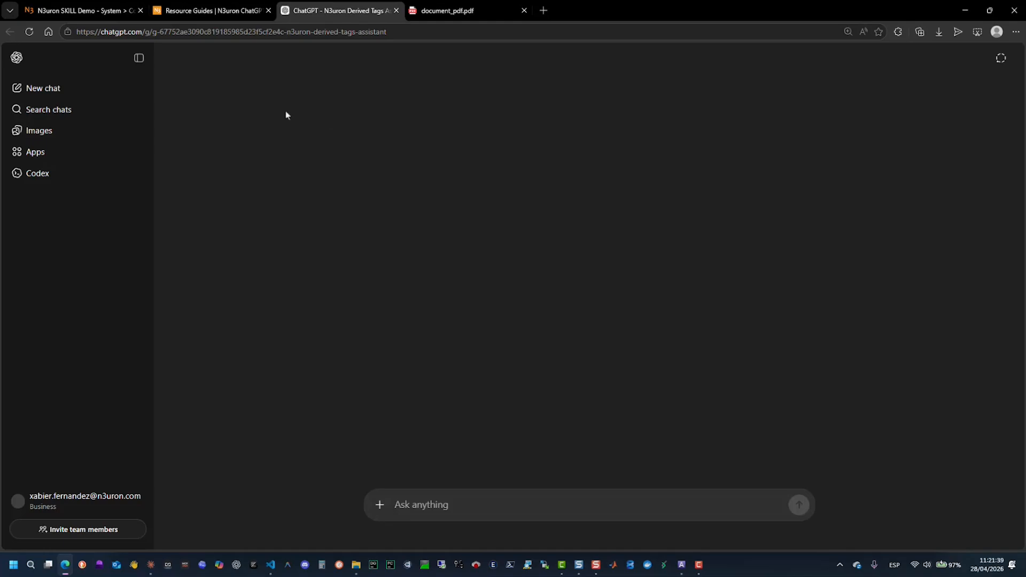
{"action": "left_click", "coordinate": [138, 61]}
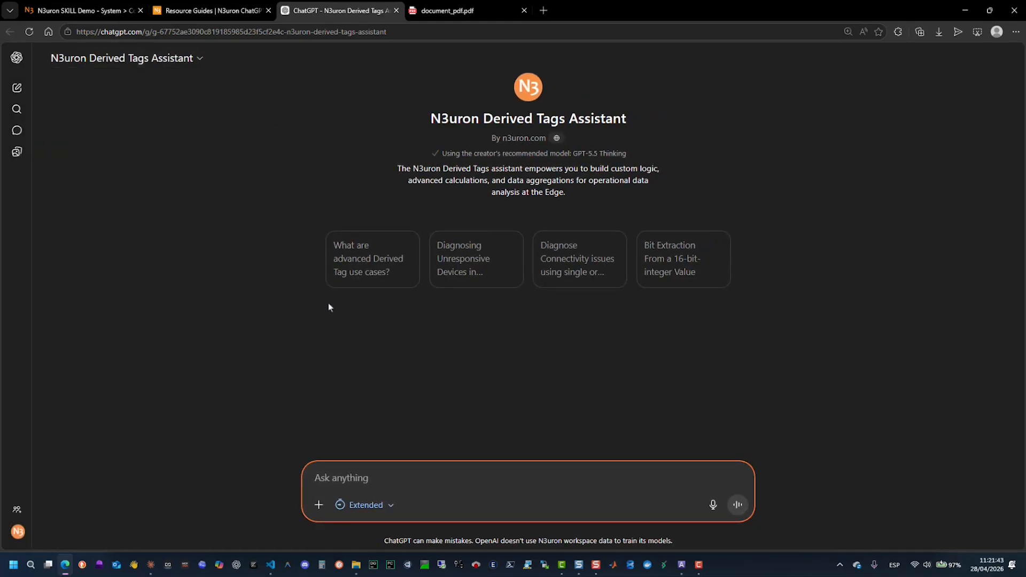
- Ask the assistant the suggested question "Bit Extraction From a 16-bit-integer Value" and read through its answer
{"action": "left_click", "coordinate": [663, 270]}
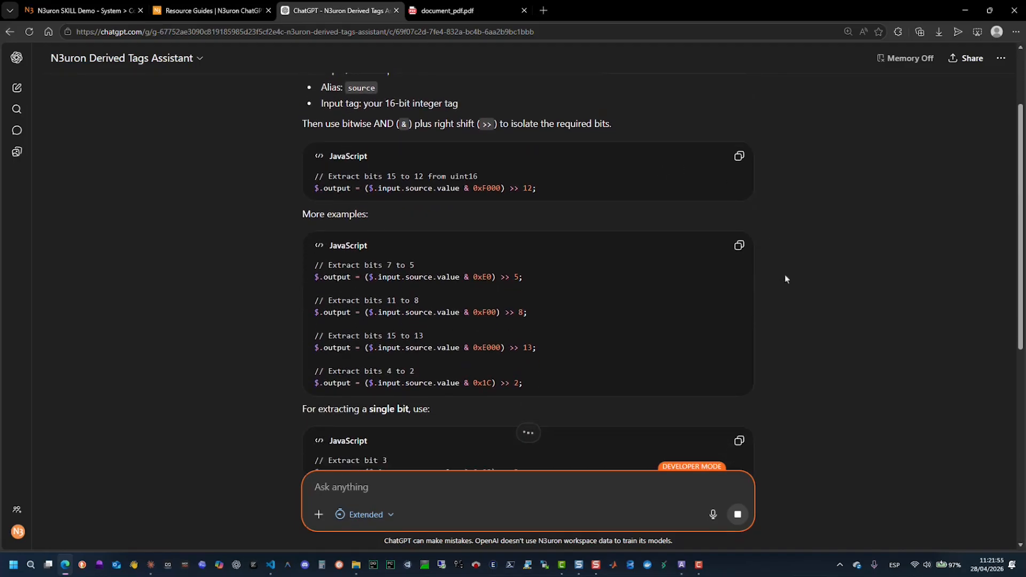
{"action": "scroll", "coordinate": [785, 279], "scroll_direction": "down", "scroll_amount": 3}
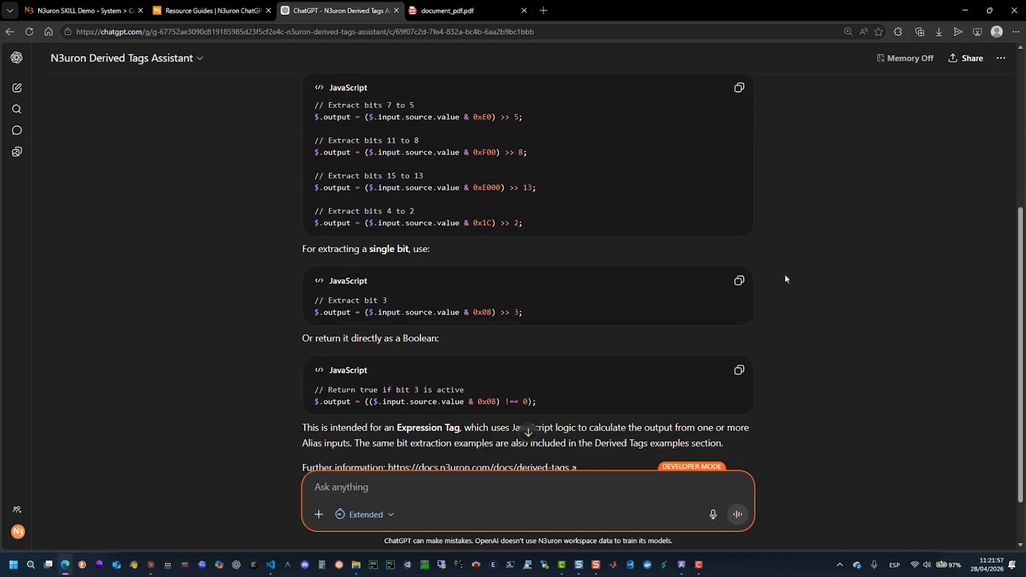
{"action": "scroll", "coordinate": [784, 280], "scroll_direction": "down", "scroll_amount": 1}
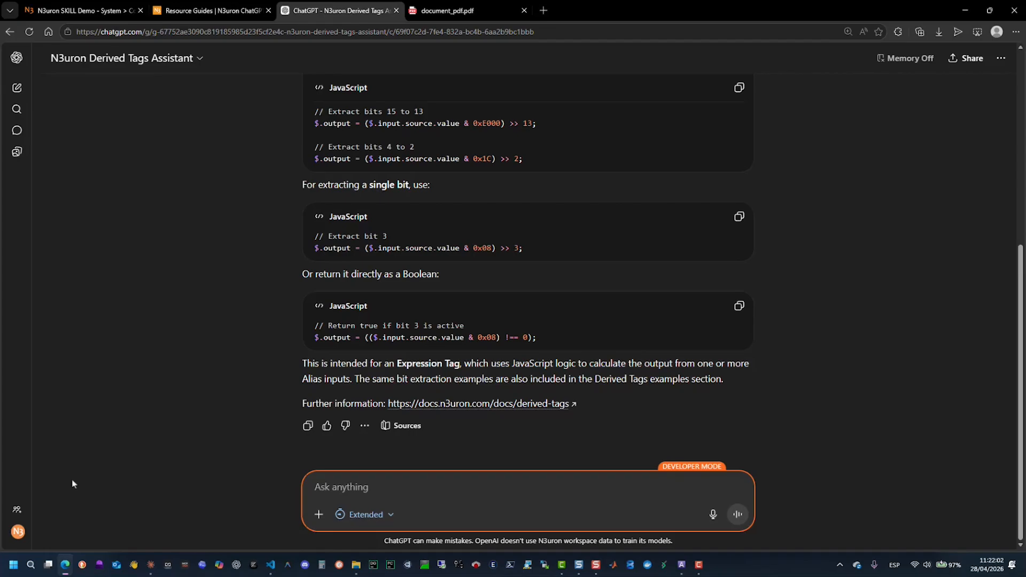
- Open ChatGPT's skills created by the account, view the n3uron-iiot-dataops skill and look through its reference files
{"action": "left_click", "coordinate": [18, 531]}
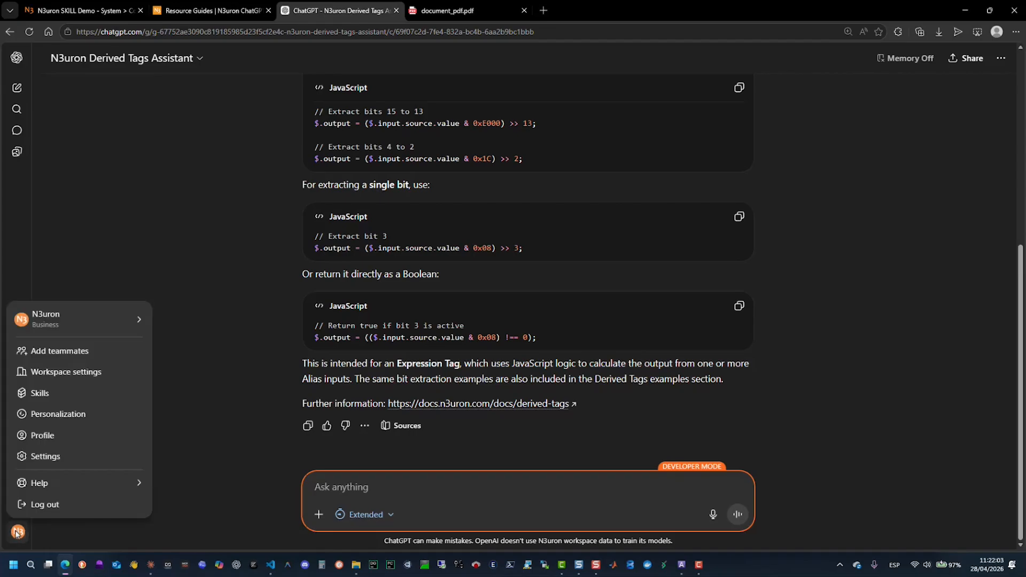
{"action": "left_click", "coordinate": [40, 394]}
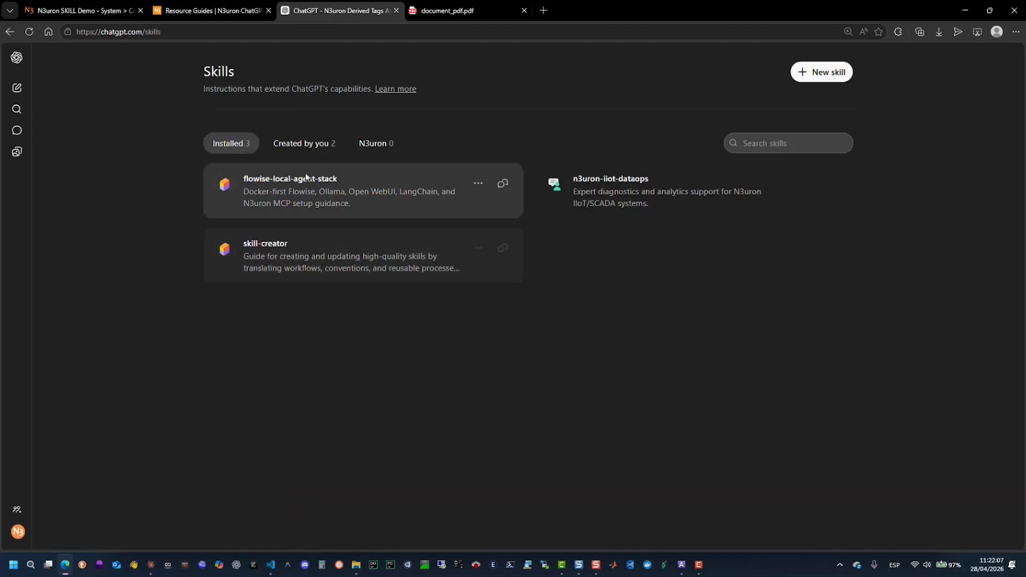
{"action": "left_click", "coordinate": [301, 143]}
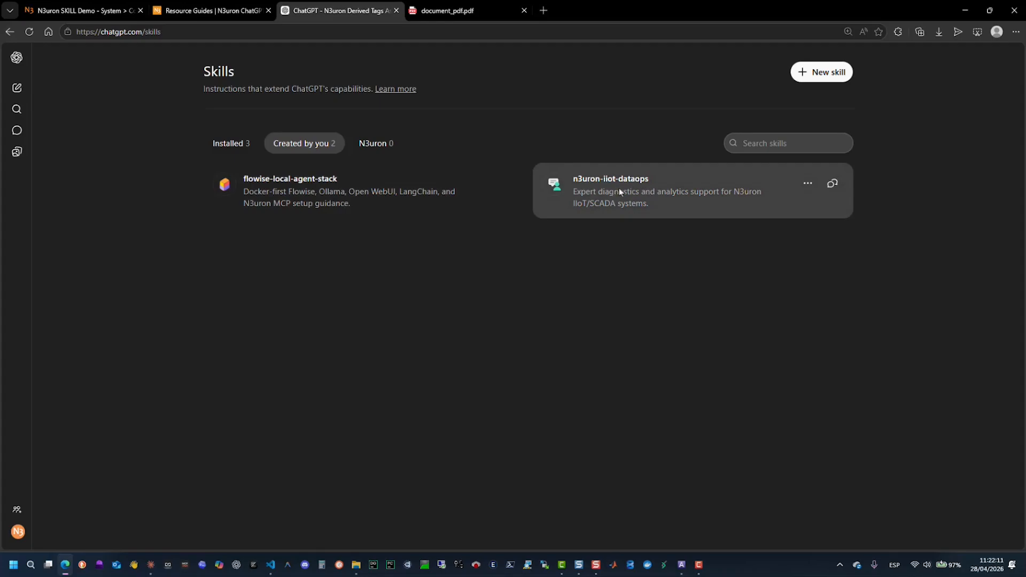
{"action": "left_click", "coordinate": [654, 197]}
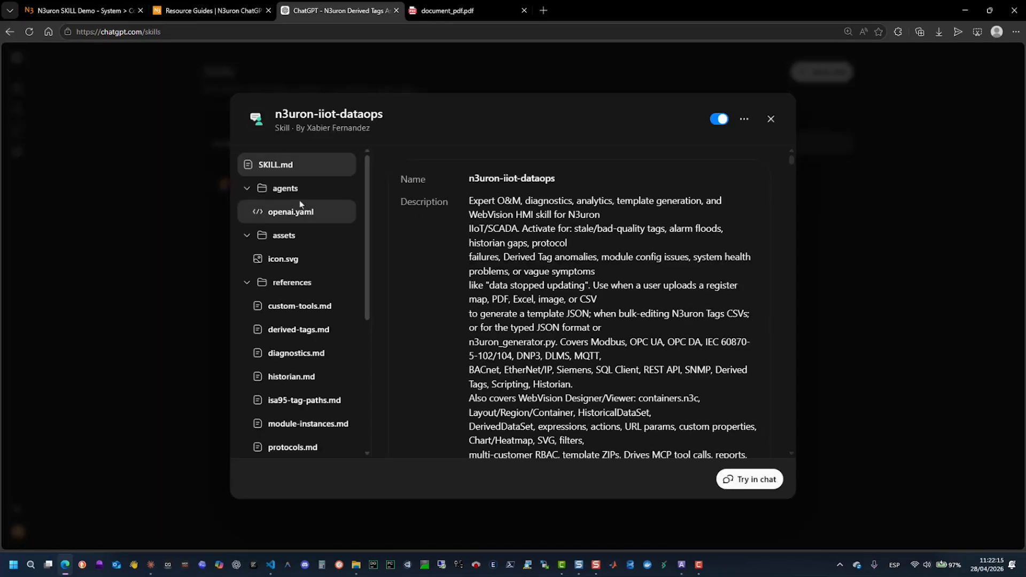
{"action": "scroll", "coordinate": [305, 256], "scroll_direction": "down", "scroll_amount": 2}
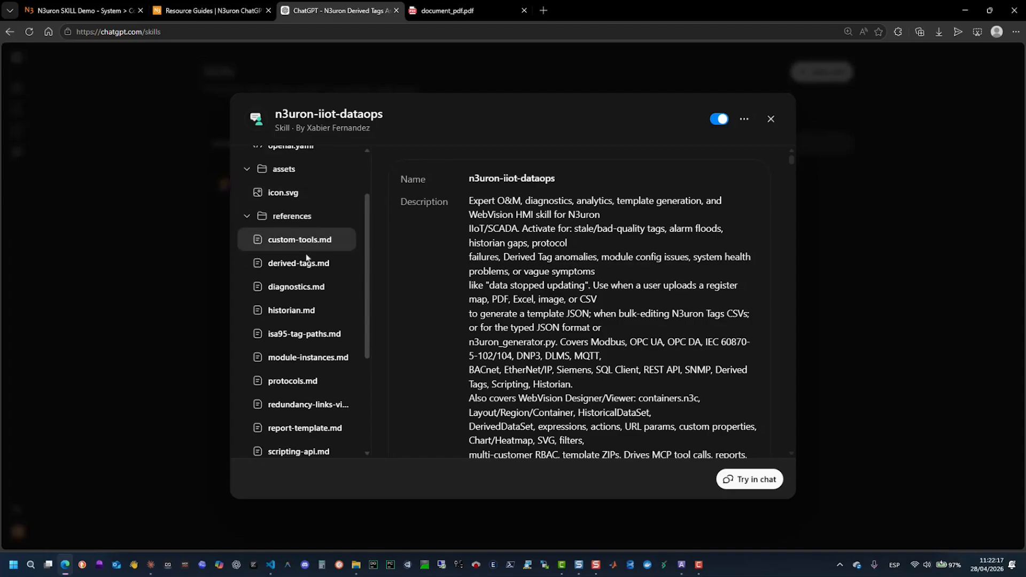
{"action": "scroll", "coordinate": [305, 262], "scroll_direction": "down", "scroll_amount": 1}
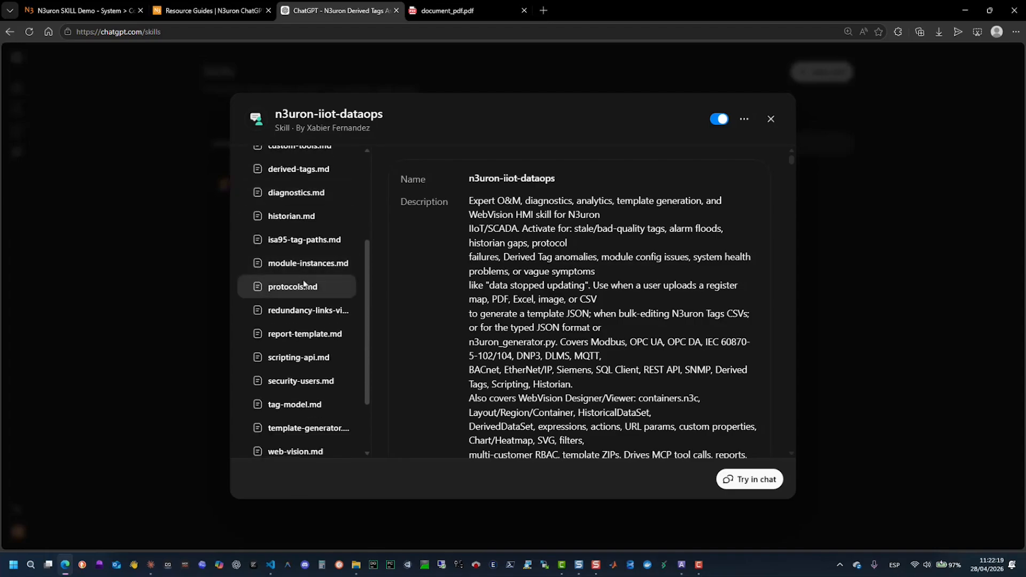
- Read the skill's historian.md reference, close the skill details and show the options for adding a new skill
{"action": "left_click", "coordinate": [292, 216]}
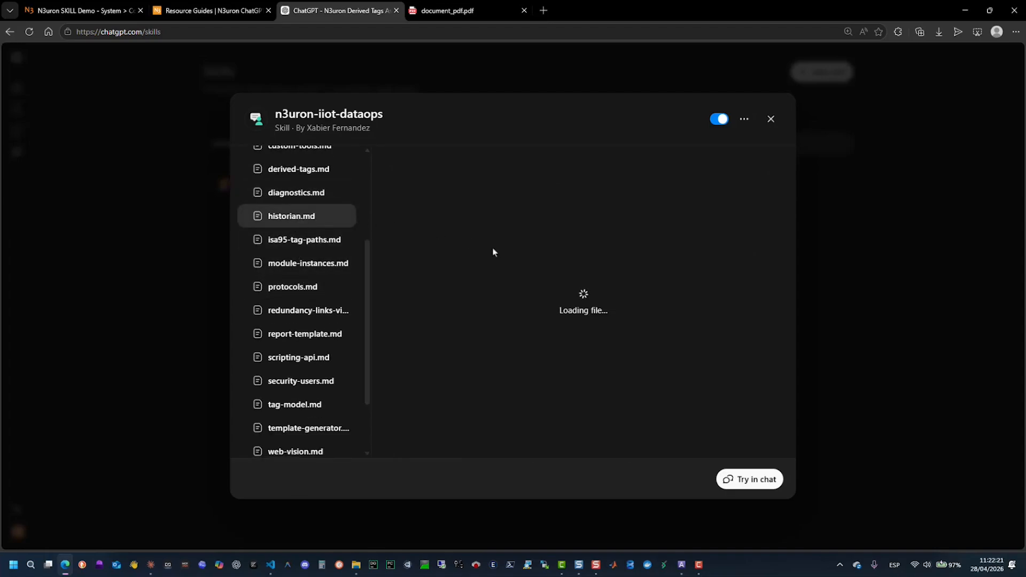
{"action": "scroll", "coordinate": [493, 251], "scroll_direction": "down", "scroll_amount": 5}
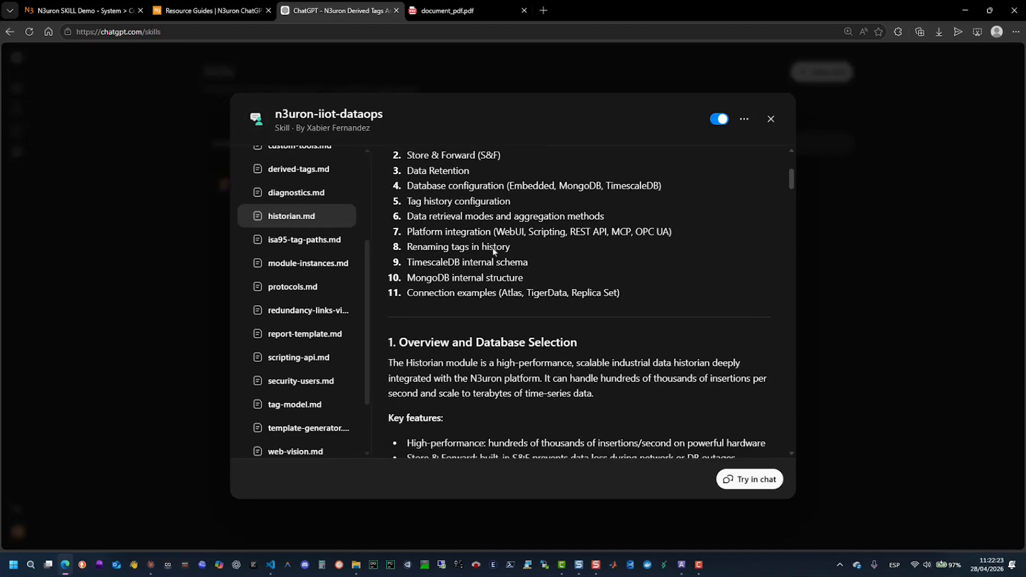
{"action": "scroll", "coordinate": [492, 251], "scroll_direction": "down", "scroll_amount": 4}
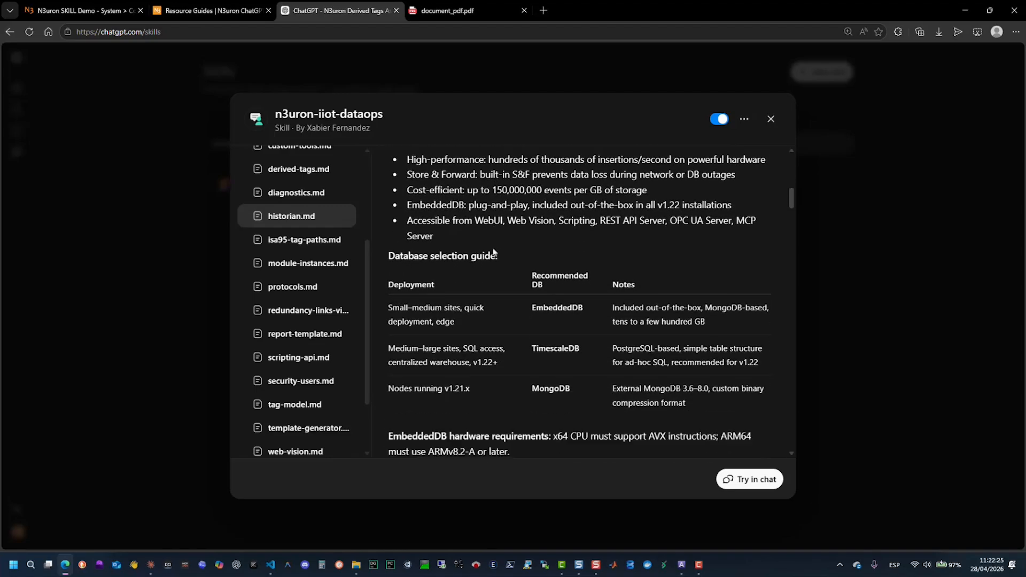
{"action": "scroll", "coordinate": [493, 251], "scroll_direction": "down", "scroll_amount": 4}
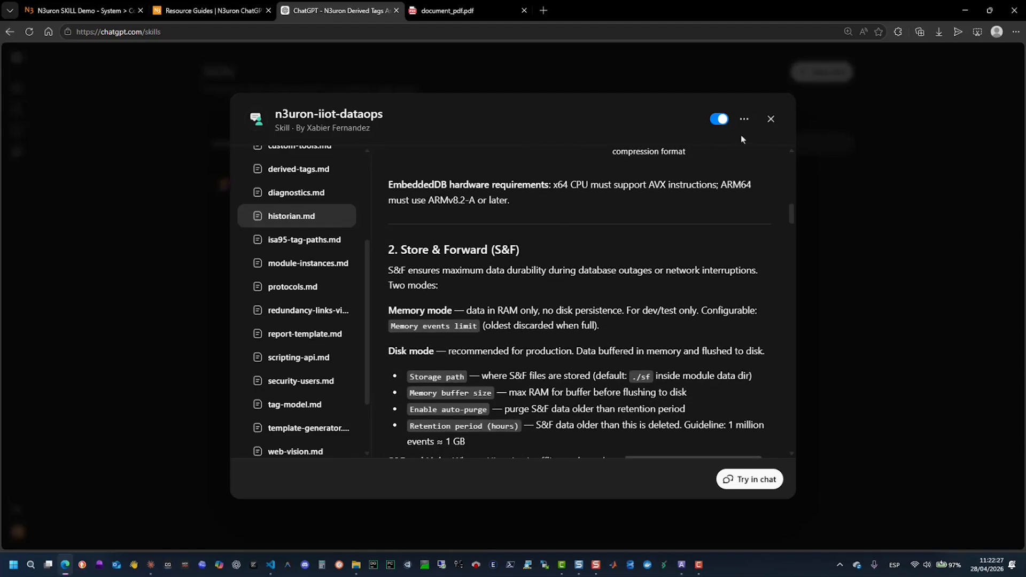
{"action": "left_click", "coordinate": [775, 117]}
{"action": "left_click", "coordinate": [806, 76]}
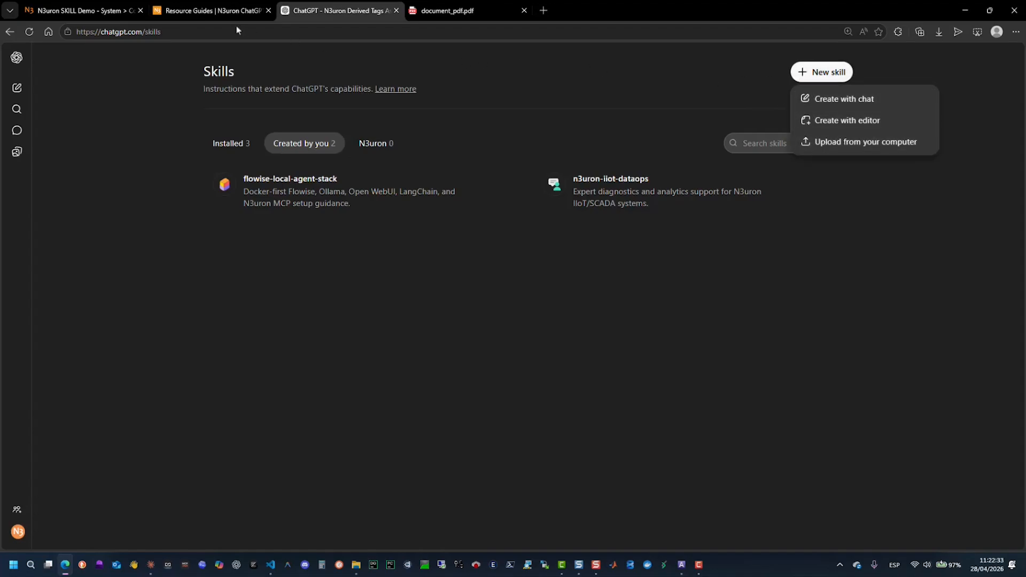
- Switch back to the N3uron WebUI and inspect the SE_Model_160_MPPT template's properties and tag groups
{"action": "left_click", "coordinate": [99, 10]}
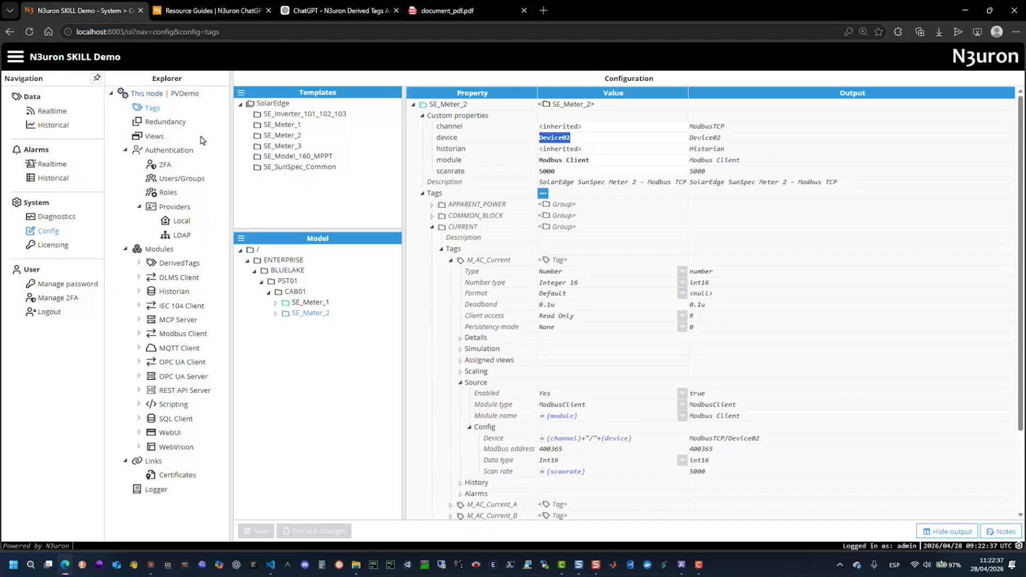
{"action": "left_click", "coordinate": [301, 168]}
{"action": "left_click", "coordinate": [303, 158]}
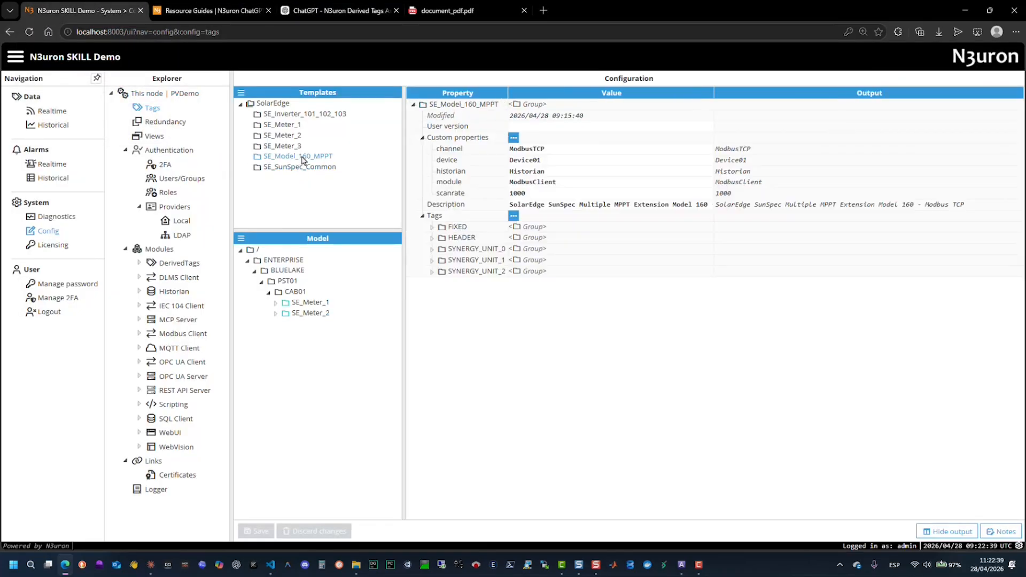